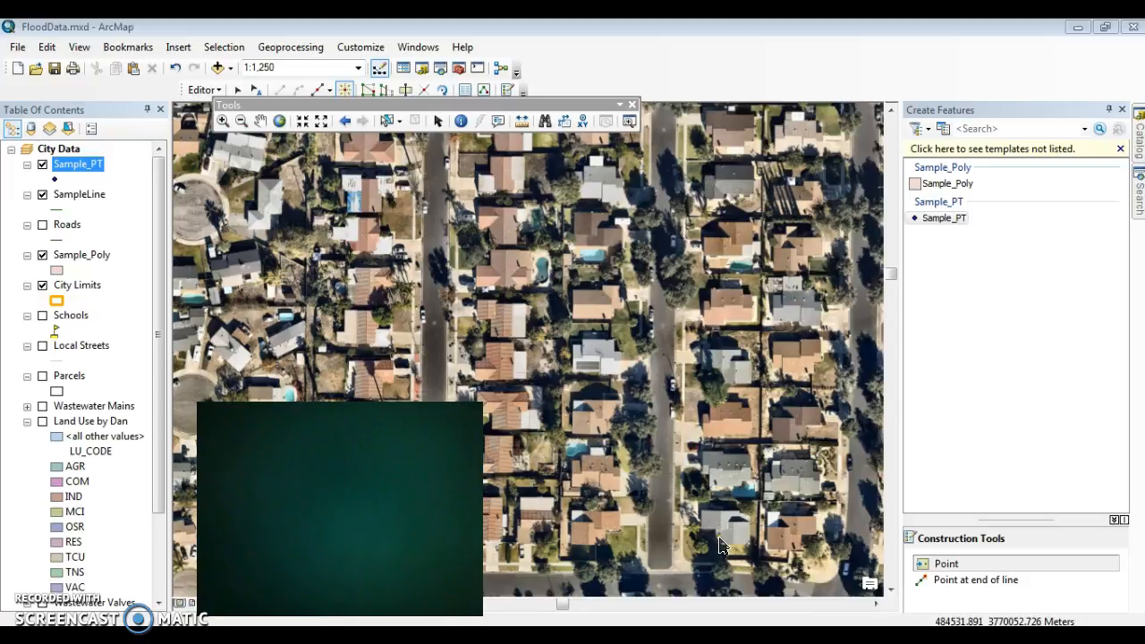
Place a Sample_PT point in the yard just east of the upper cul-de-sac.
{"action": "double_click", "coordinate": [946, 218]}
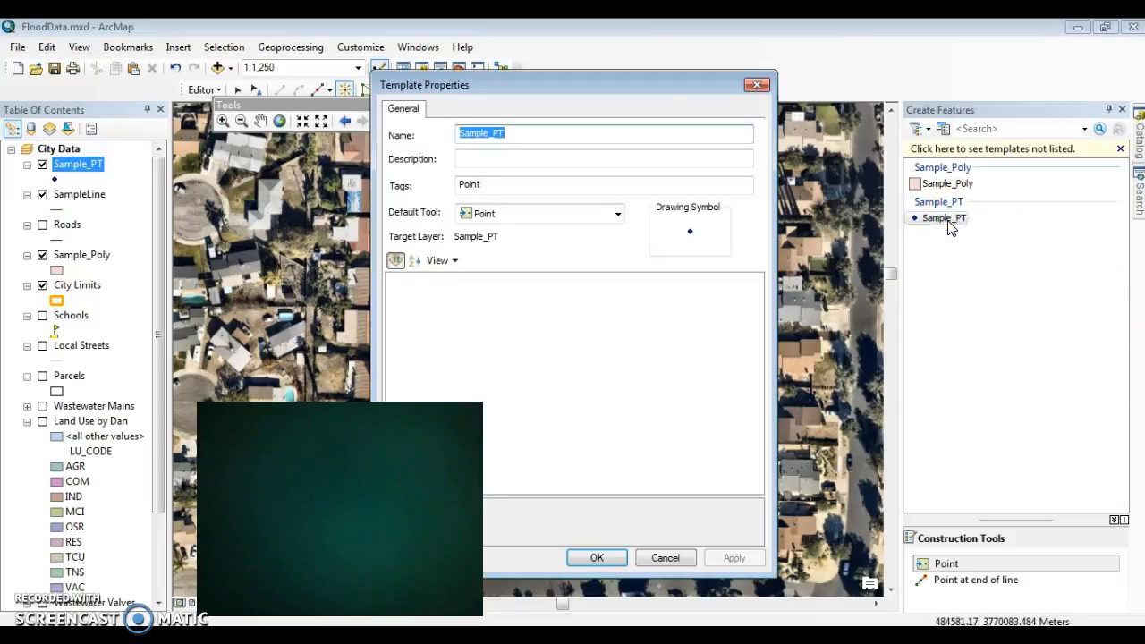
{"action": "left_click", "coordinate": [756, 85]}
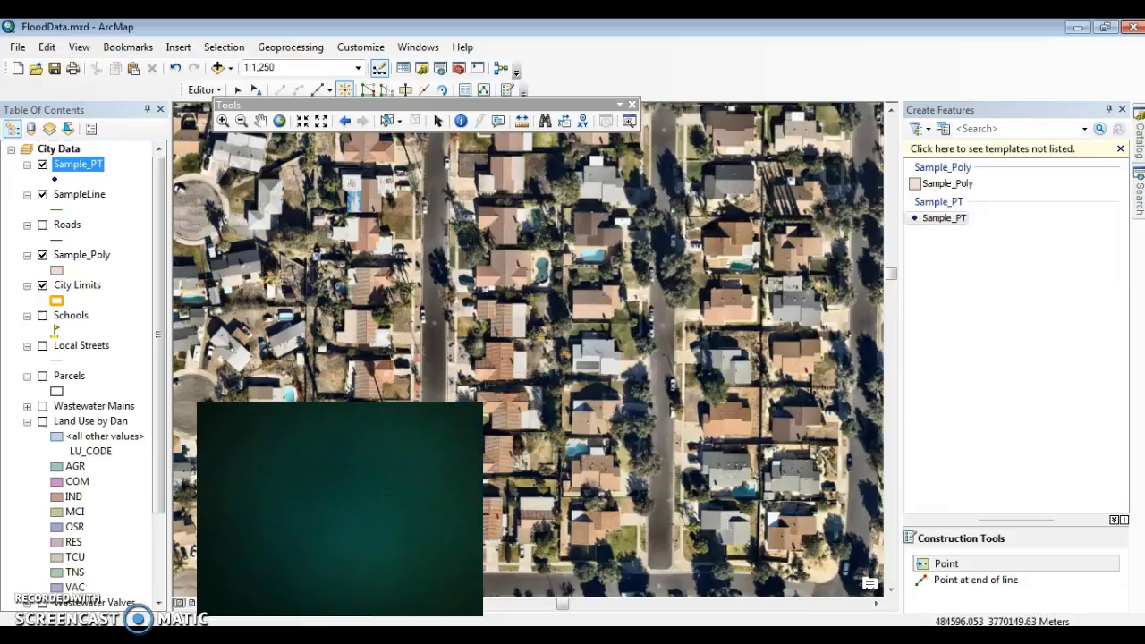
{"action": "left_click", "coordinate": [945, 564]}
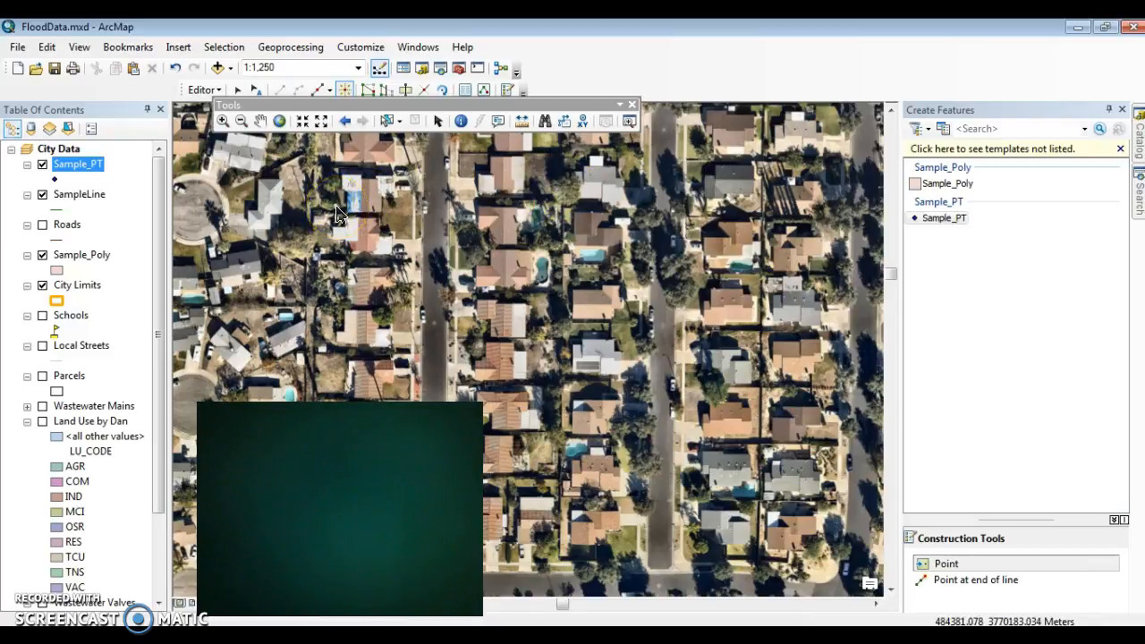
{"action": "left_click", "coordinate": [283, 236]}
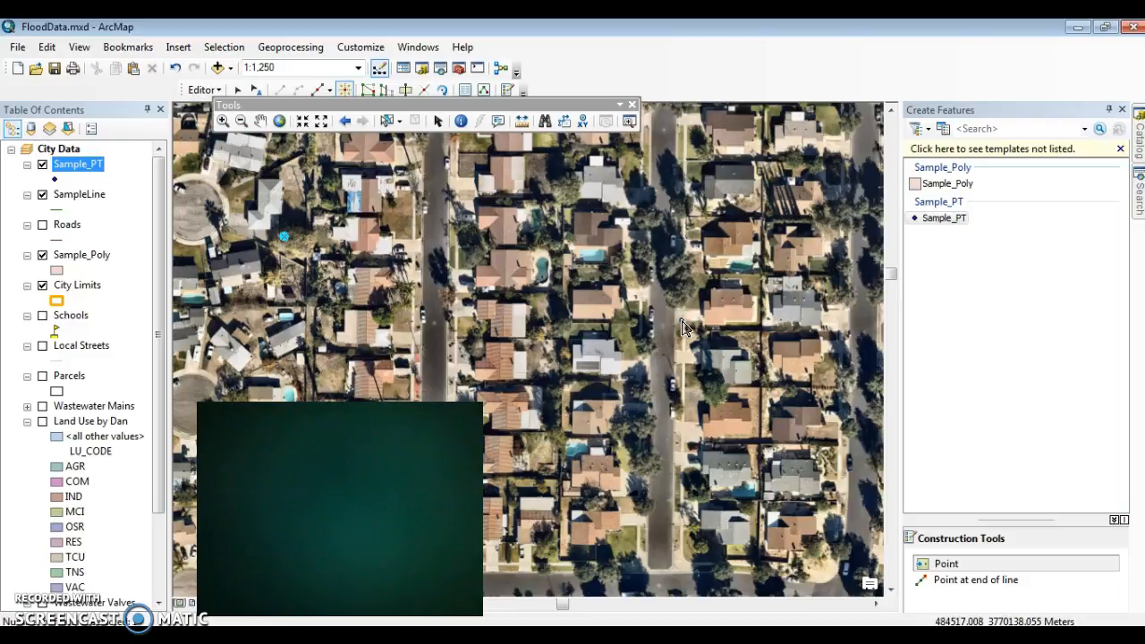
For a new Sample_PT point, set the absolute X coordinate to 484516, copied from the Word document.
{"action": "right_click", "coordinate": [681, 322]}
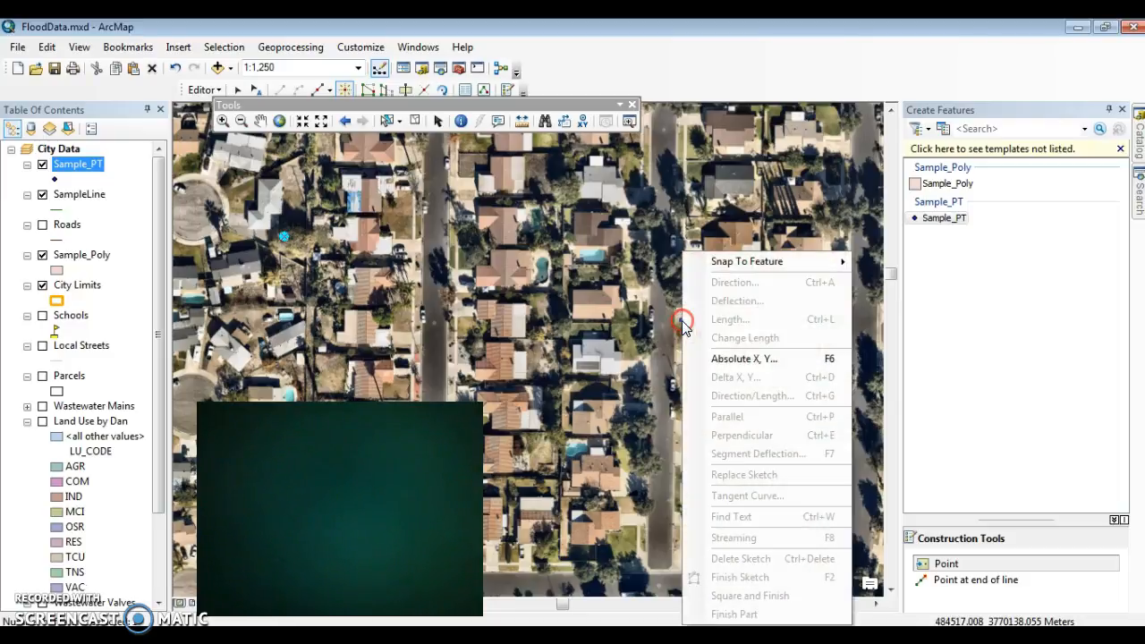
{"action": "left_click", "coordinate": [741, 359]}
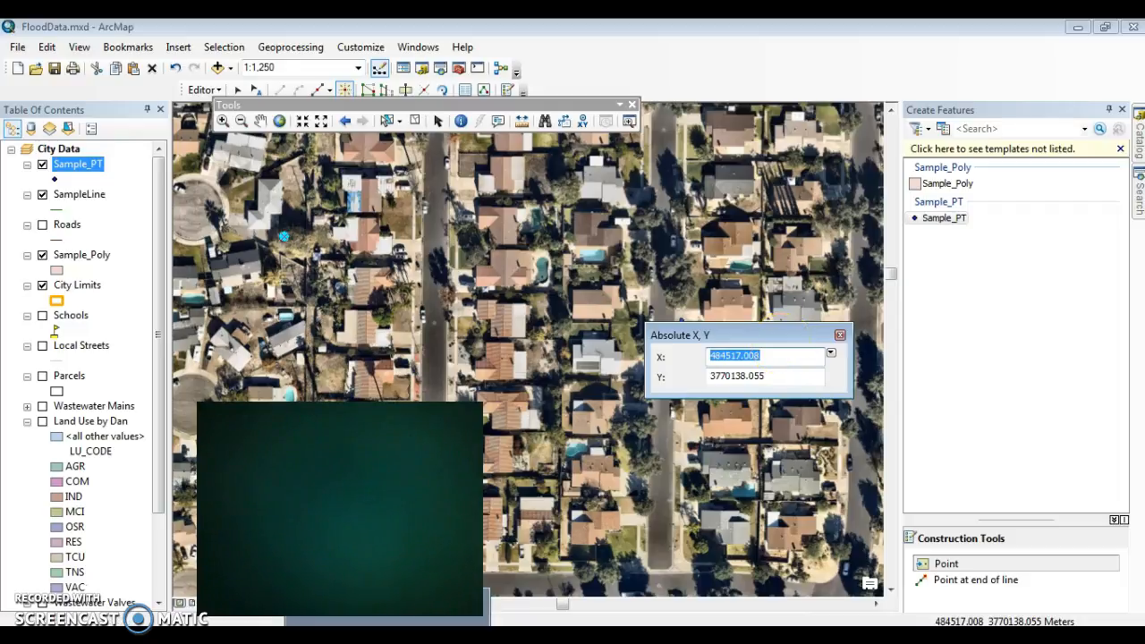
{"action": "left_click", "coordinate": [371, 620]}
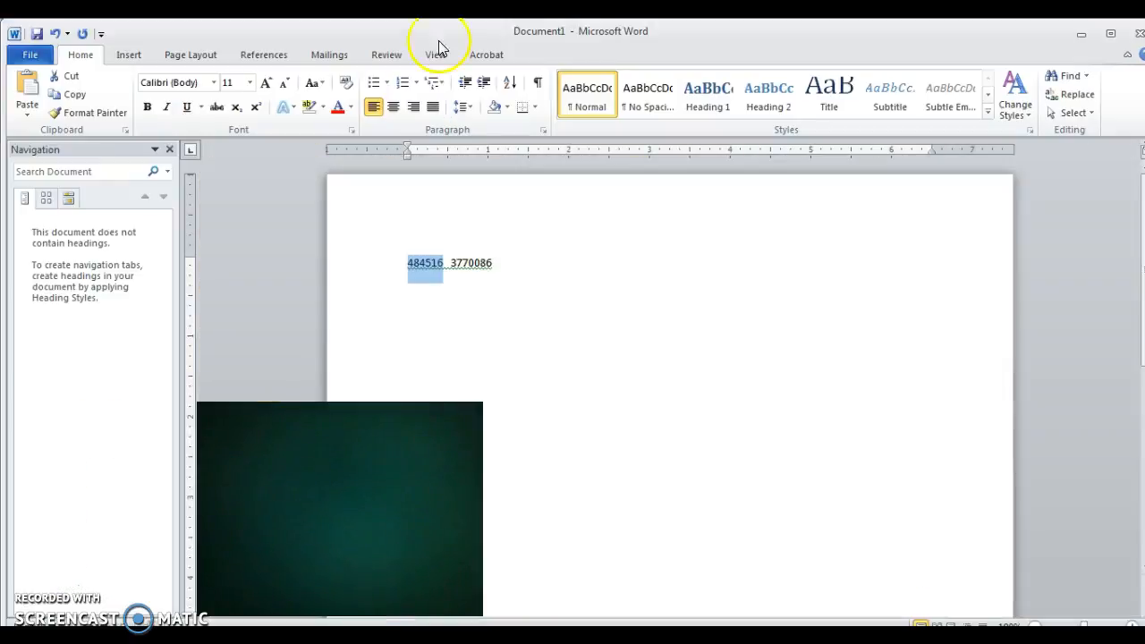
{"action": "left_click_drag", "start_coordinate": [433, 258], "coordinate": [405, 266]}
{"action": "key", "text": "ctrl+c"}
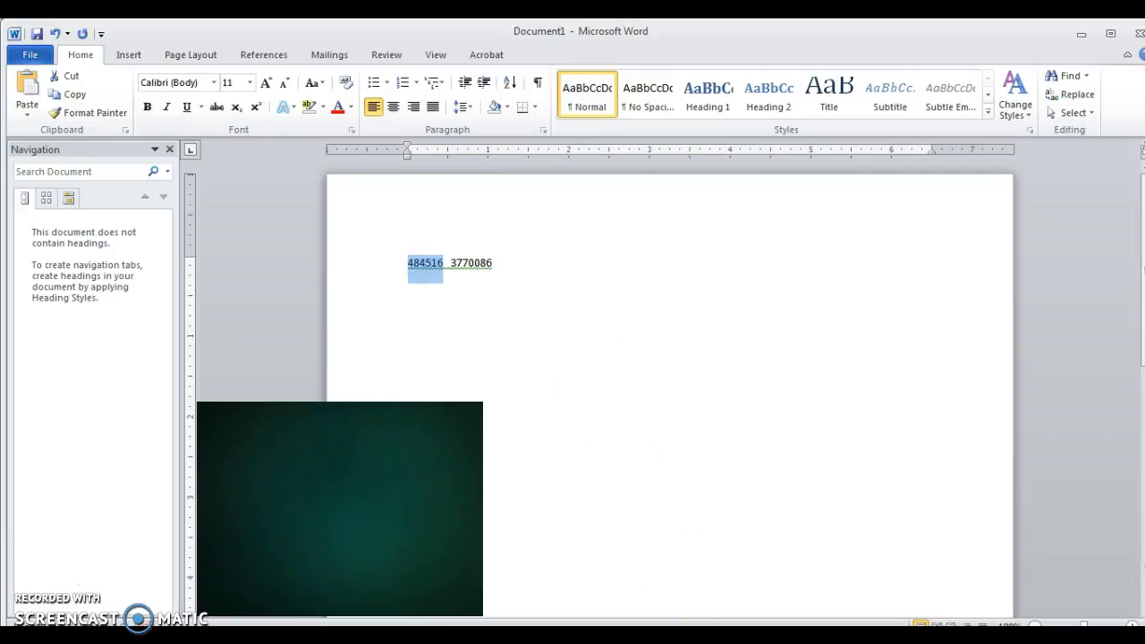
{"action": "key", "text": "alt+Tab"}
{"action": "double_click", "coordinate": [741, 355]}
{"action": "key", "text": "ctrl+v"}
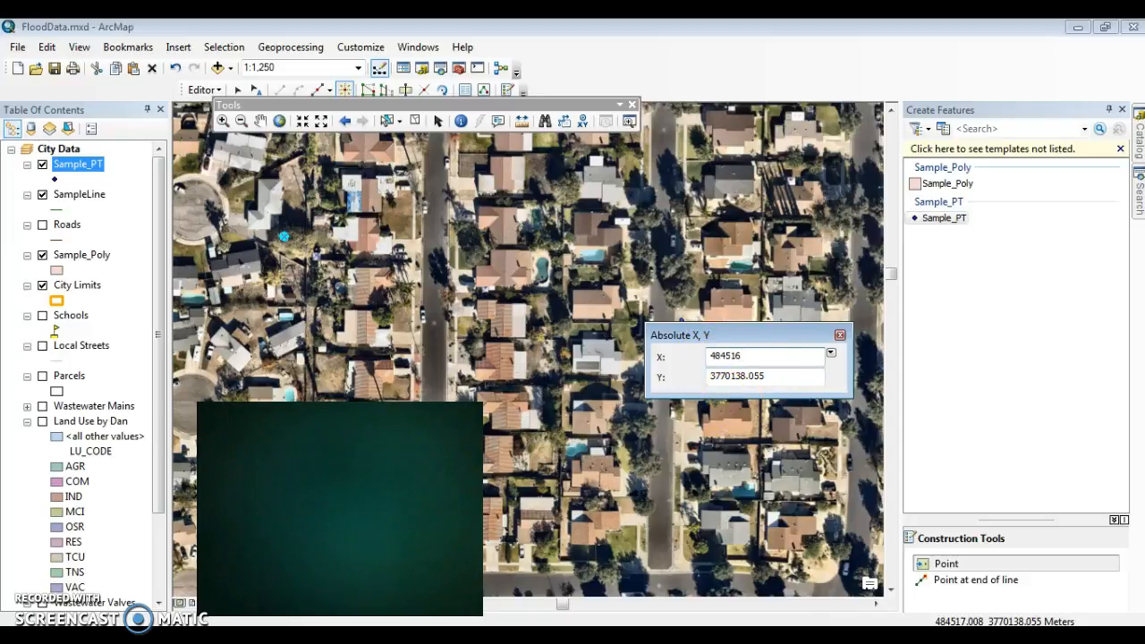
Switch to the Word document and select the Y coordinate 3770086 for copying.
{"action": "key", "text": "alt+Tab"}
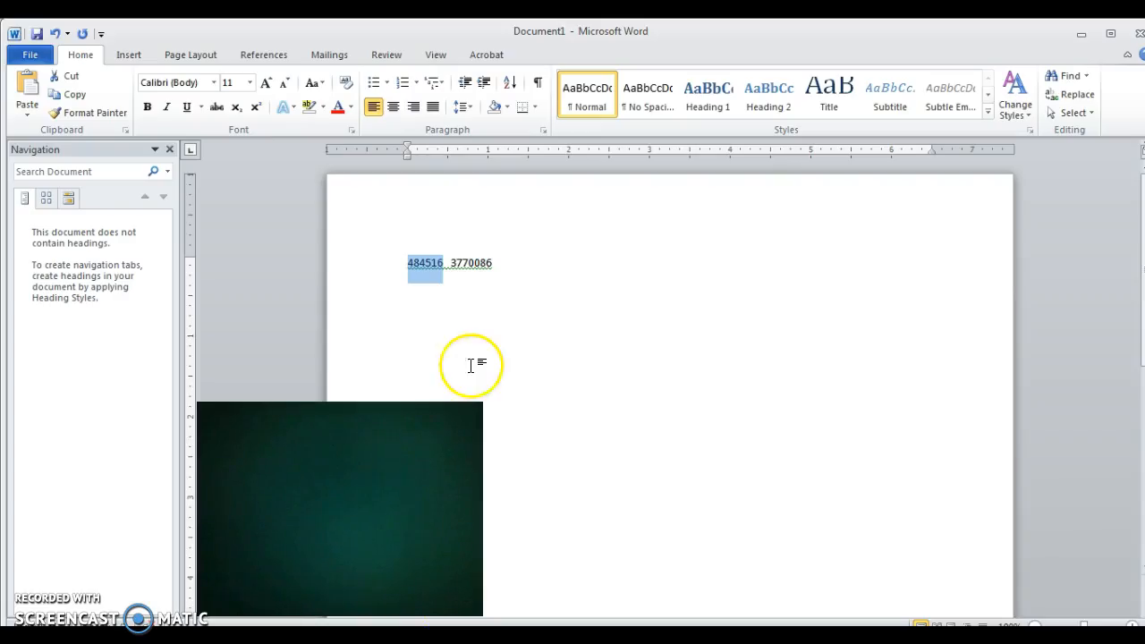
{"action": "left_click", "coordinate": [493, 267]}
{"action": "left_click_drag", "start_coordinate": [493, 267], "coordinate": [454, 271]}
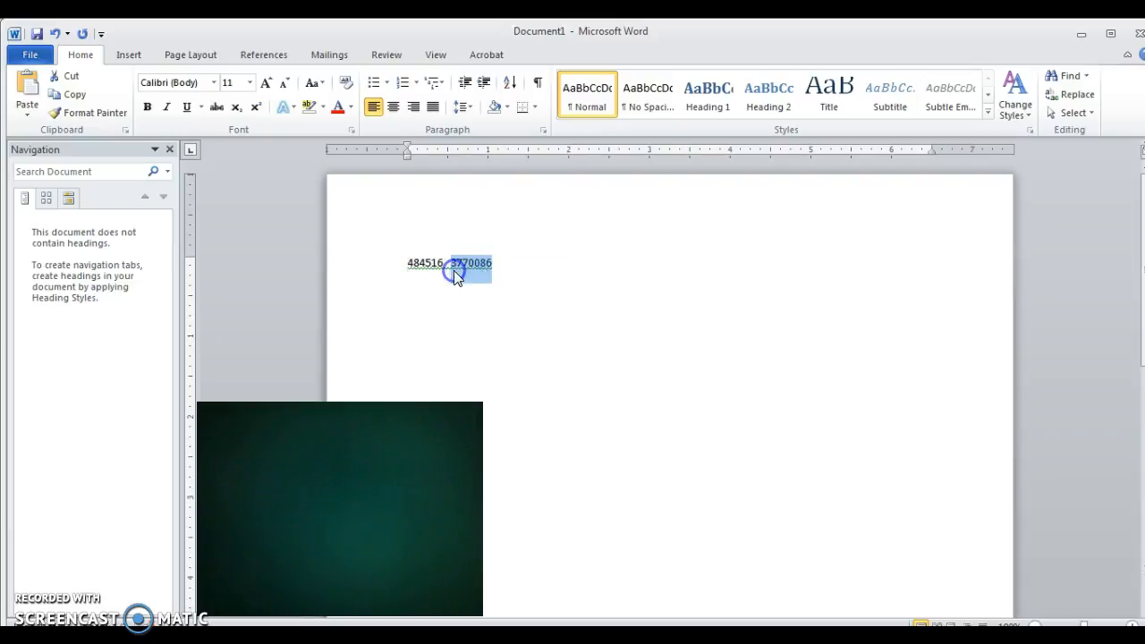
{"action": "key", "text": "alt+Tab"}
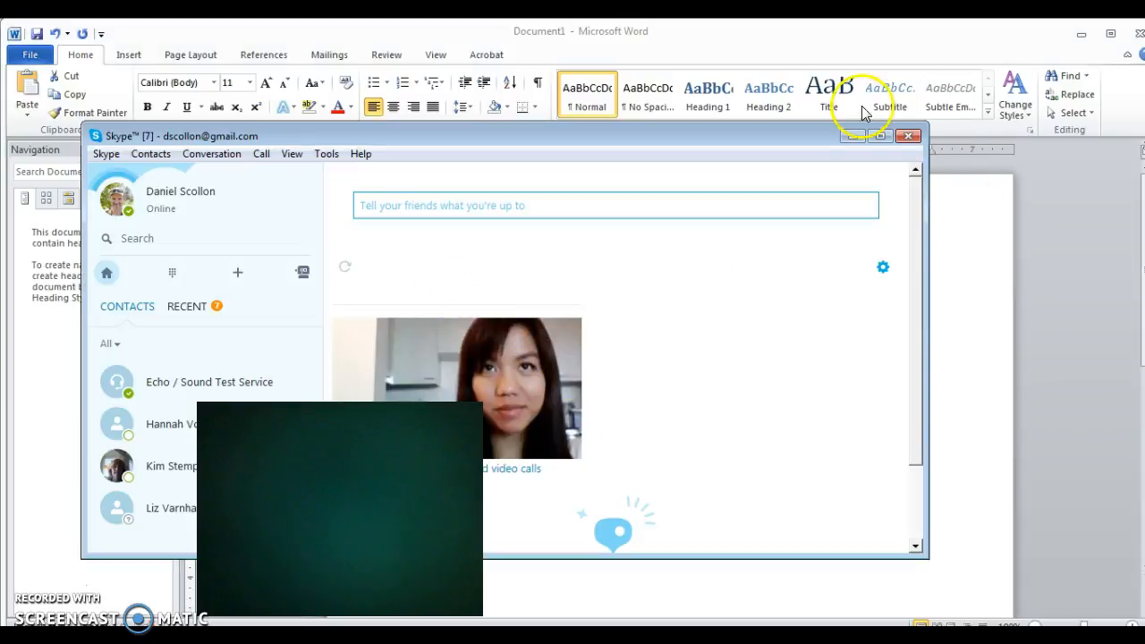
{"action": "left_click_drag", "start_coordinate": [703, 127], "coordinate": [797, 103]}
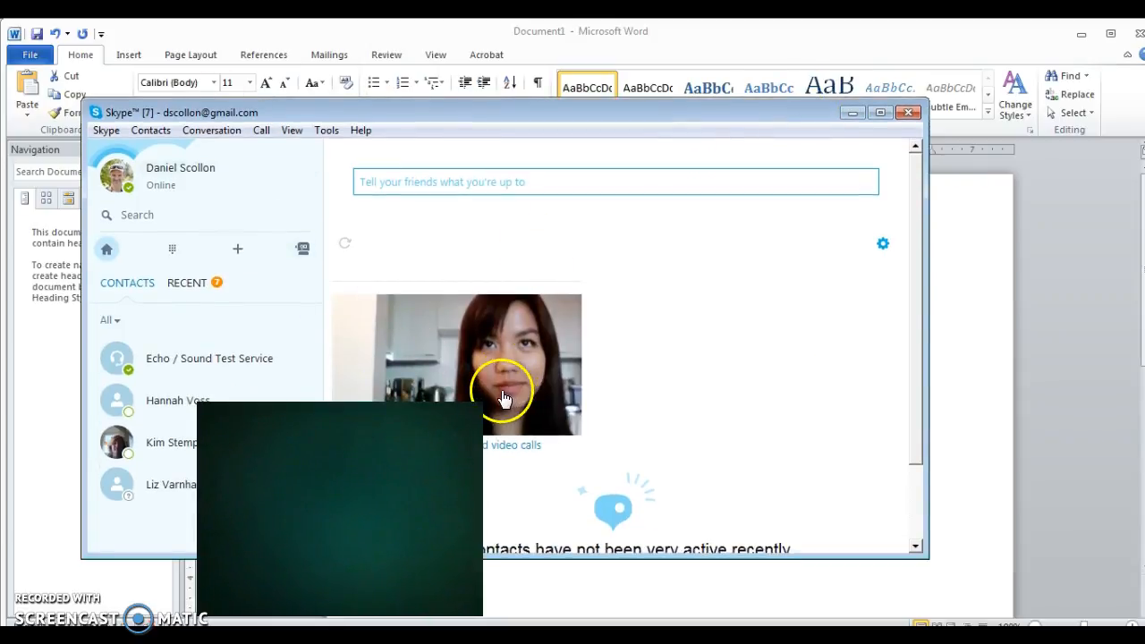
{"action": "left_click", "coordinate": [907, 112]}
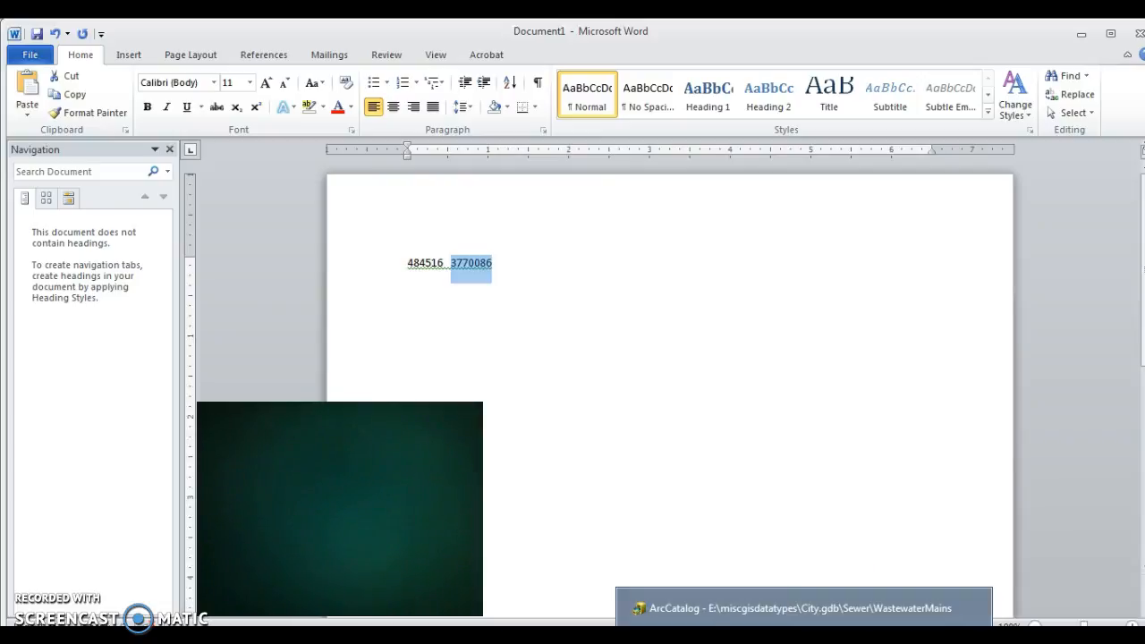
Return to ArcMap, set the absolute Y coordinate to 3770086 and create the point.
{"action": "left_click", "coordinate": [849, 637]}
{"action": "left_click_drag", "start_coordinate": [774, 376], "coordinate": [676, 383]}
{"action": "type", "text": "3770086"}
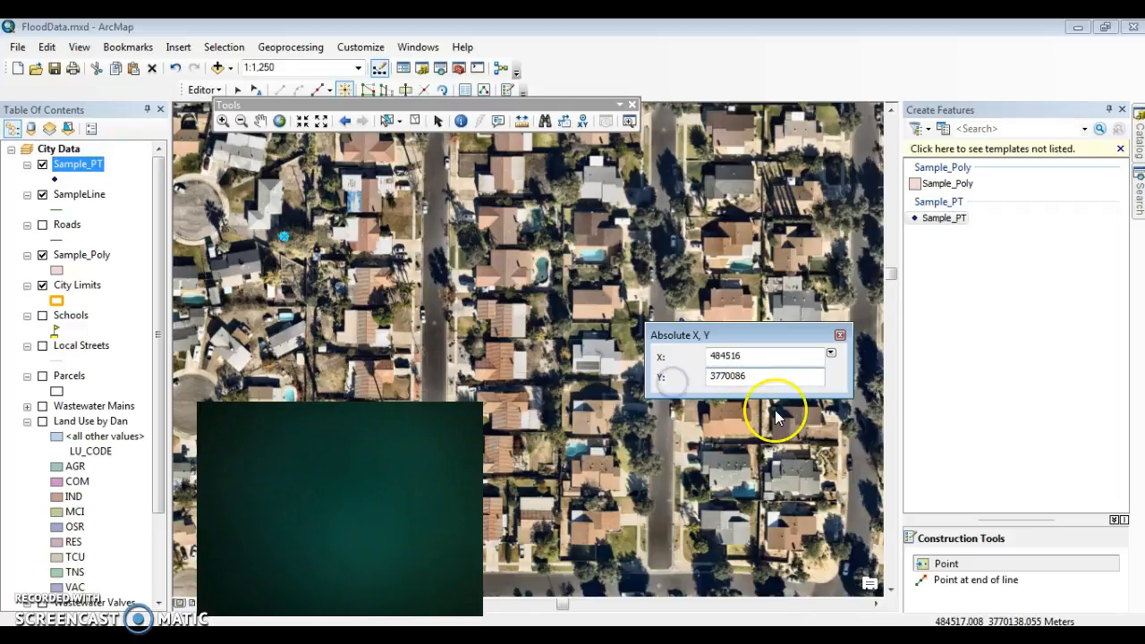
{"action": "key", "text": "Return"}
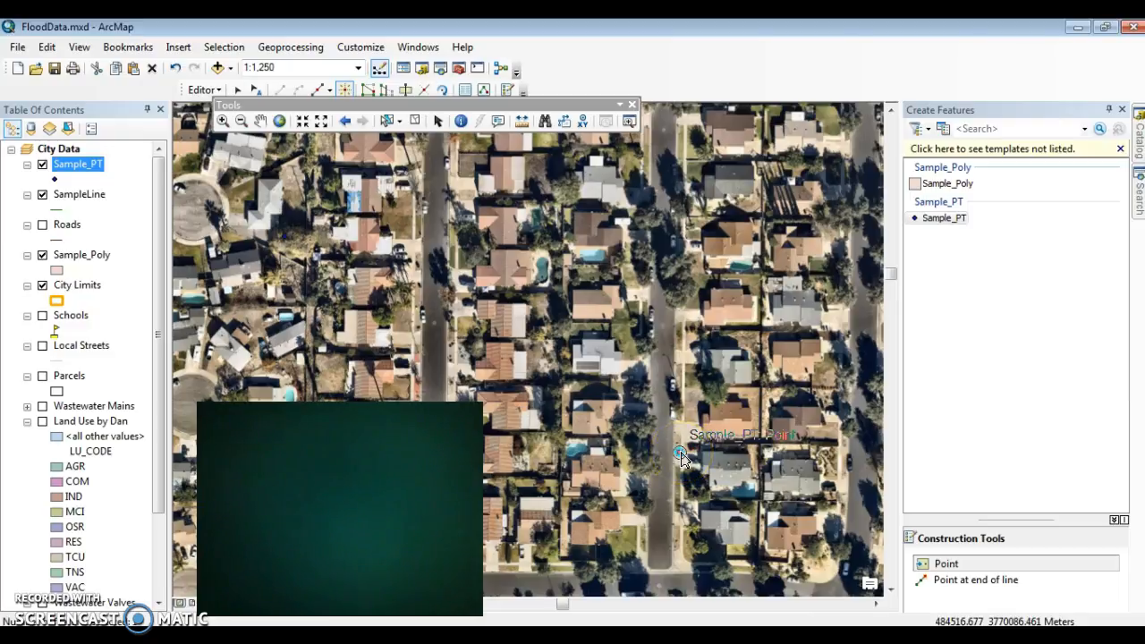
Dock the floating Tools toolbar beneath the Editor toolbar and clear the selection of the new point.
{"action": "left_click", "coordinate": [912, 383]}
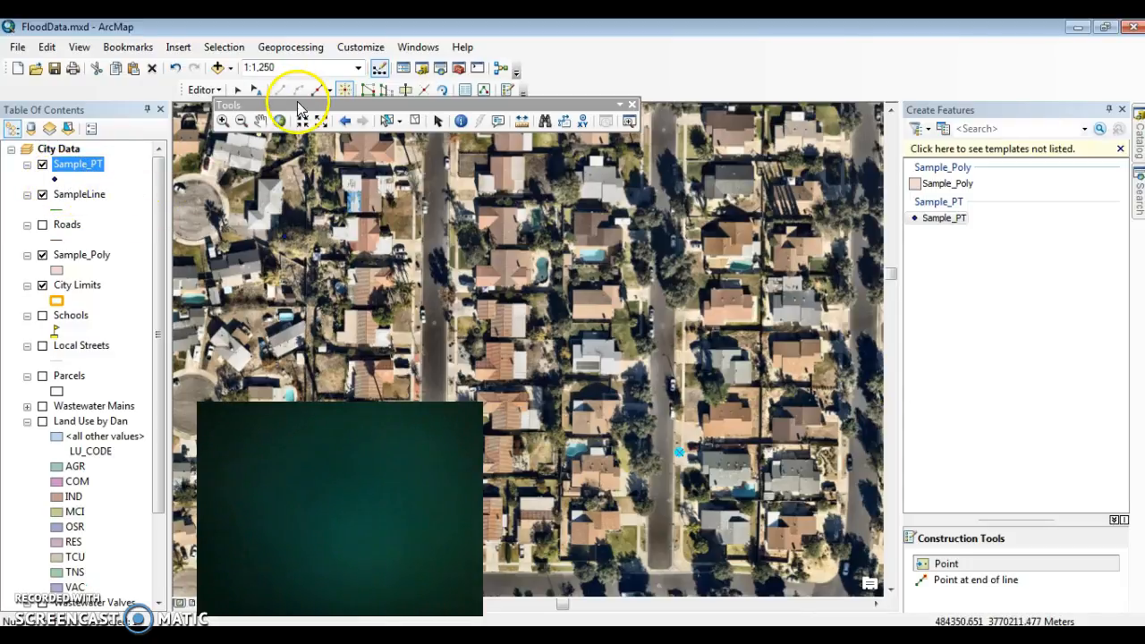
{"action": "left_click_drag", "start_coordinate": [299, 108], "coordinate": [329, 106]}
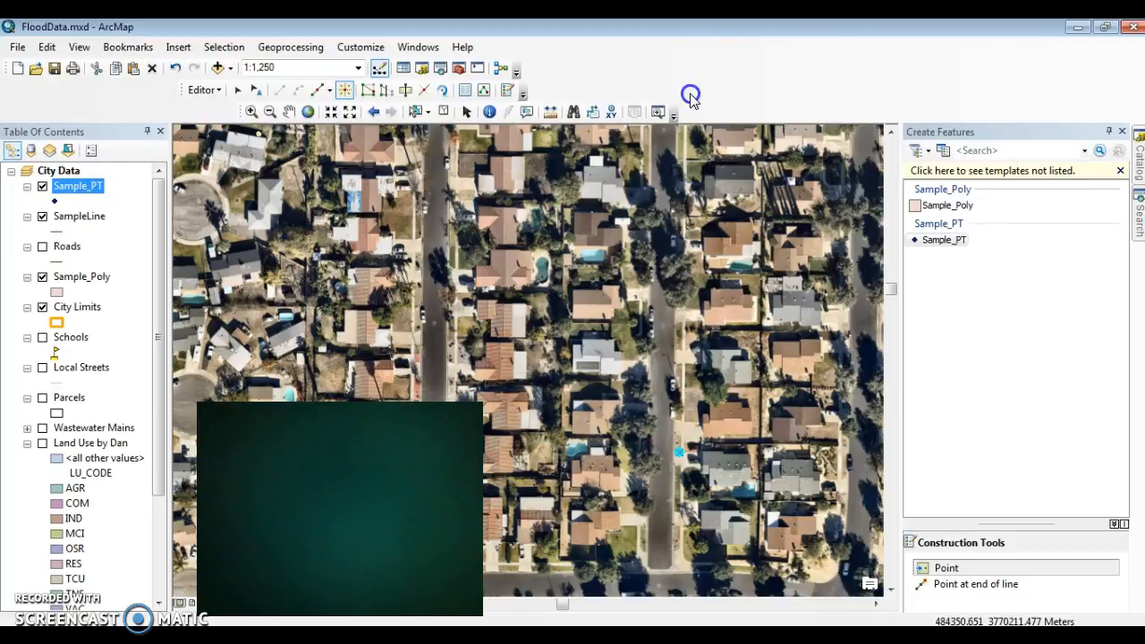
{"action": "left_click", "coordinate": [441, 113]}
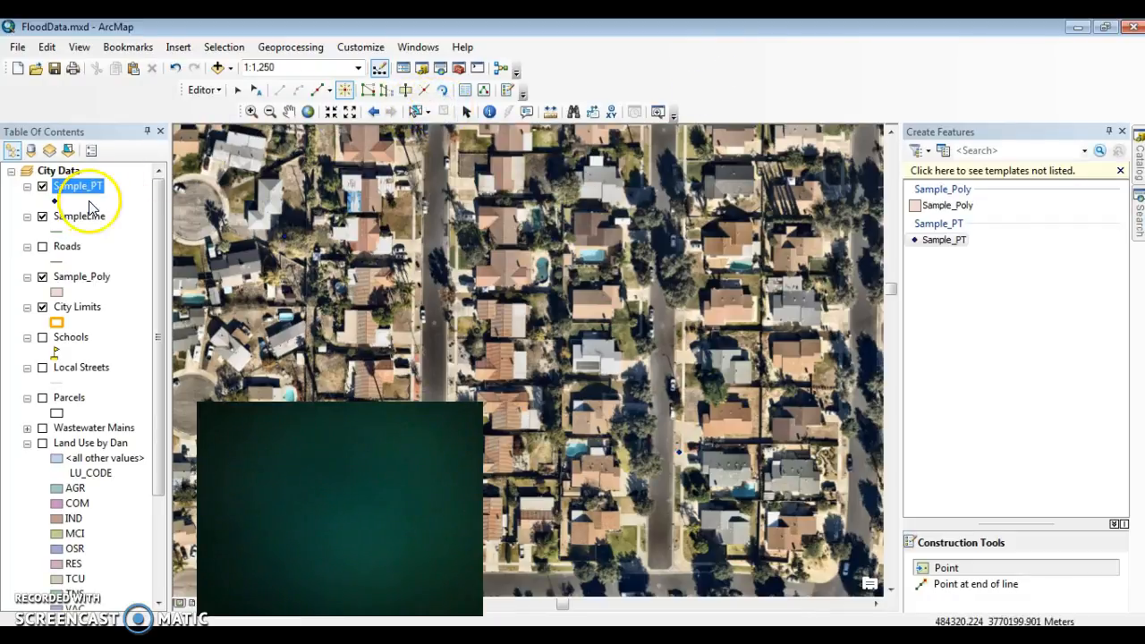
Change the Sample_PT layer's symbol to the green triangle.
{"action": "left_click", "coordinate": [54, 202]}
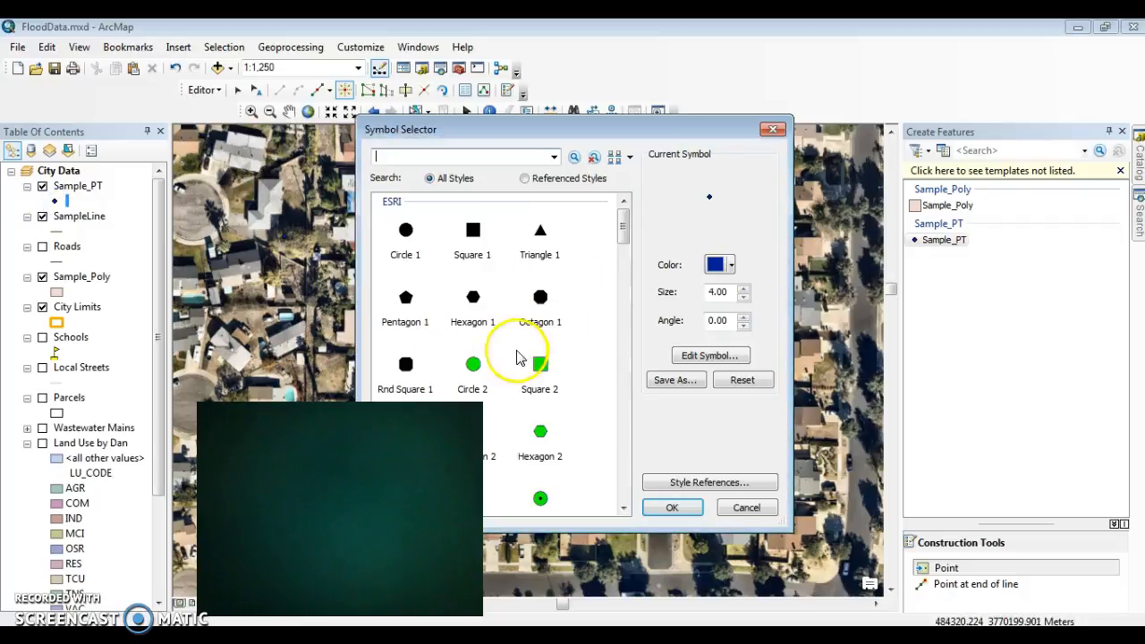
{"action": "left_click", "coordinate": [404, 433]}
{"action": "left_click", "coordinate": [666, 507]}
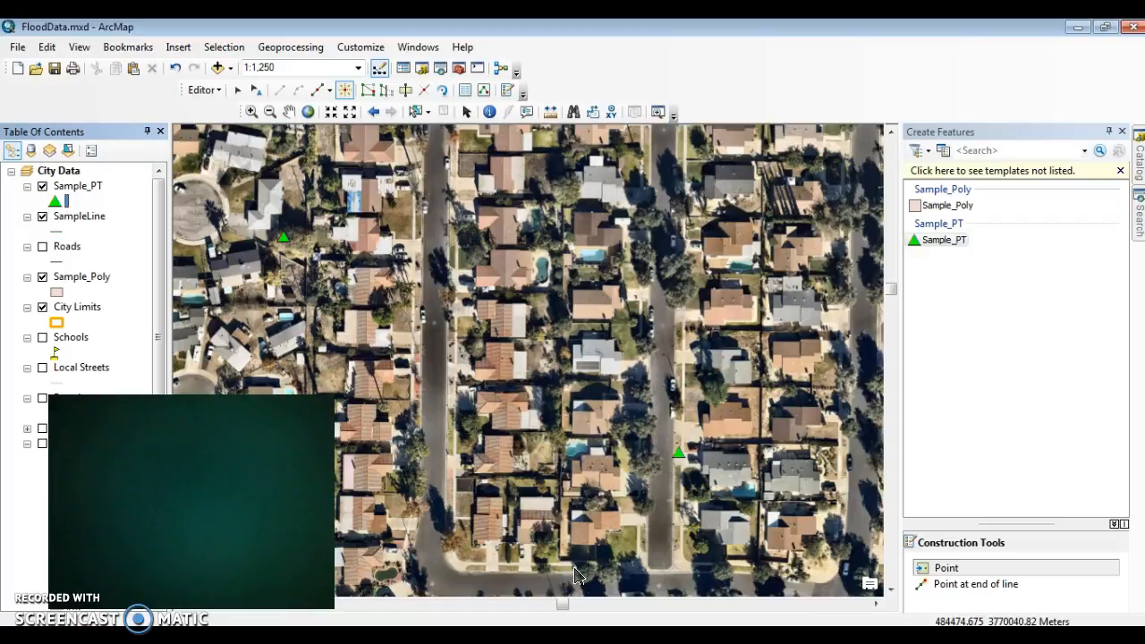
{"action": "left_click", "coordinate": [528, 547]}
{"action": "left_click", "coordinate": [76, 217]}
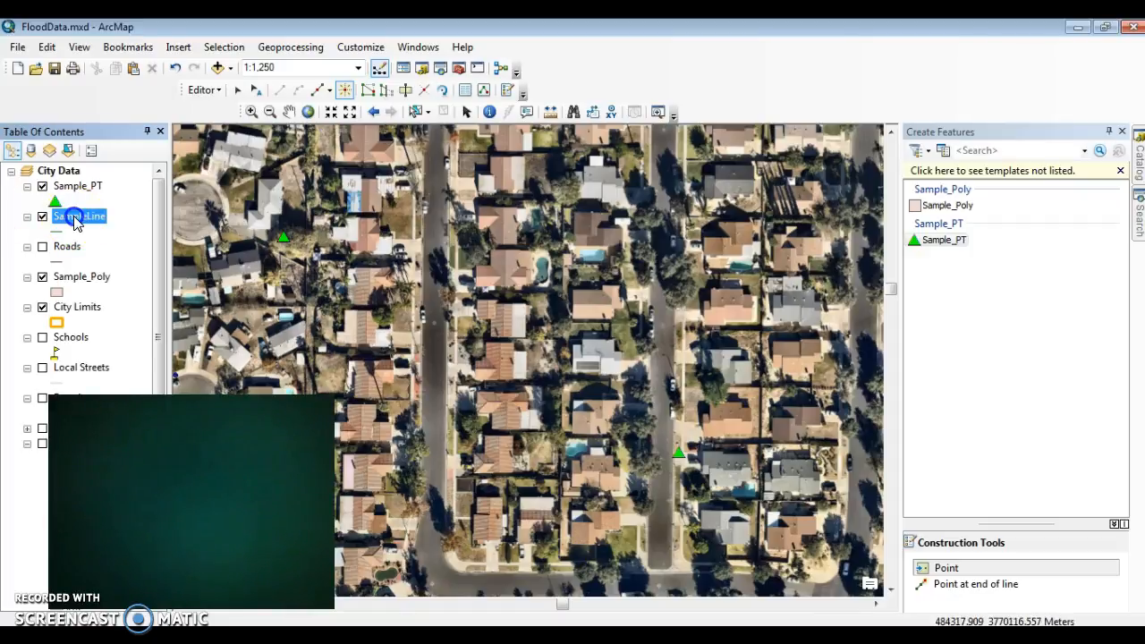
{"action": "right_click", "coordinate": [73, 219]}
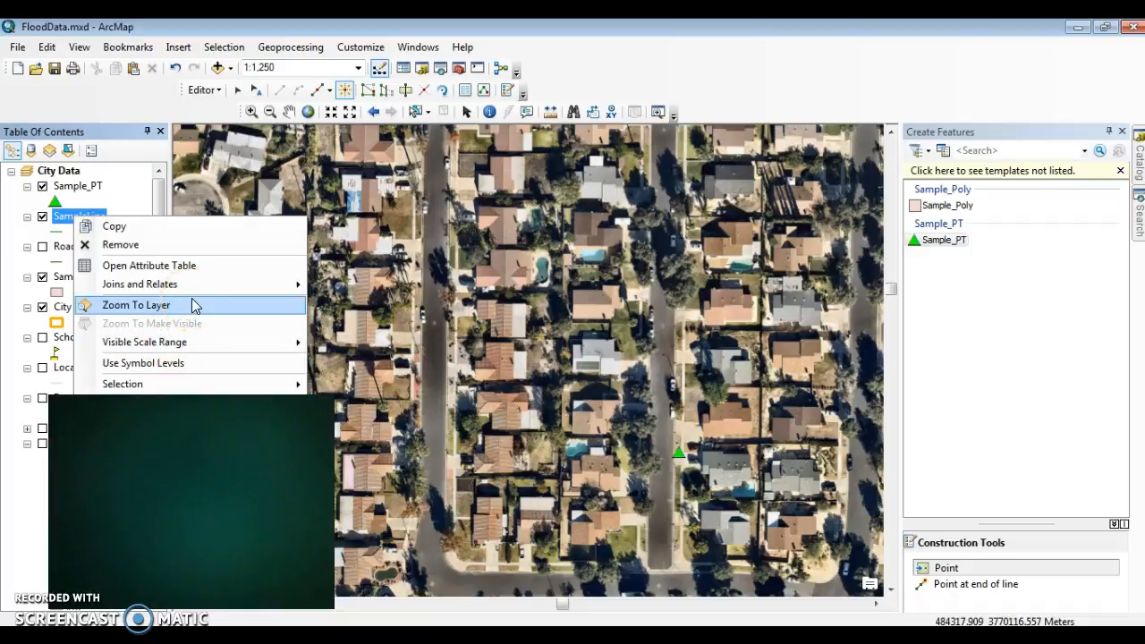
{"action": "mouse_move", "coordinate": [204, 427]}
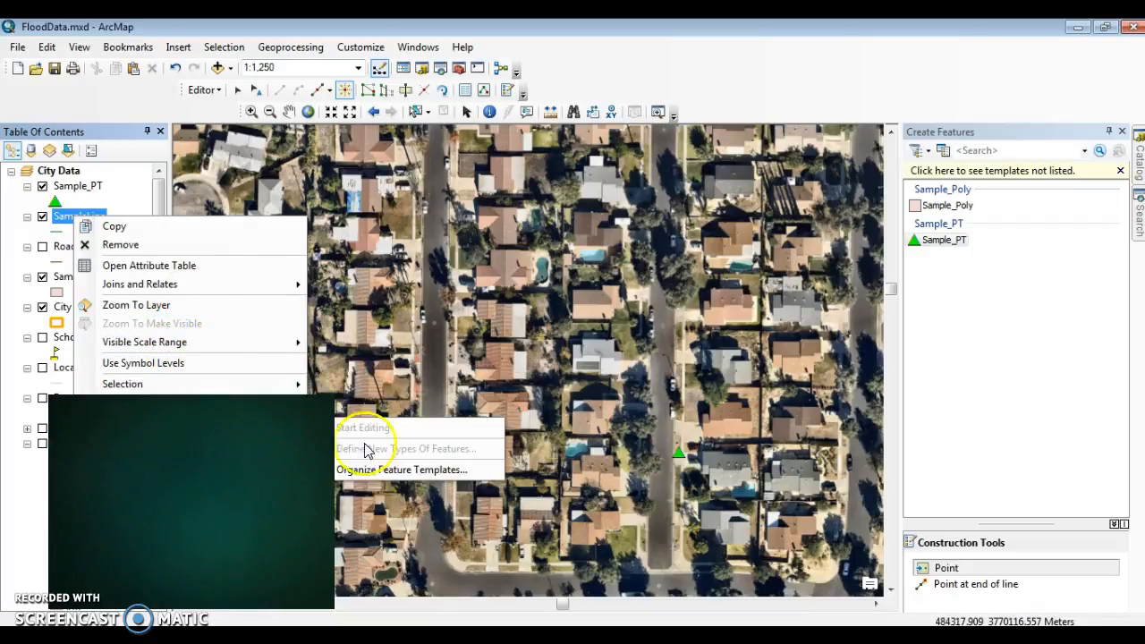
{"action": "left_click", "coordinate": [997, 89]}
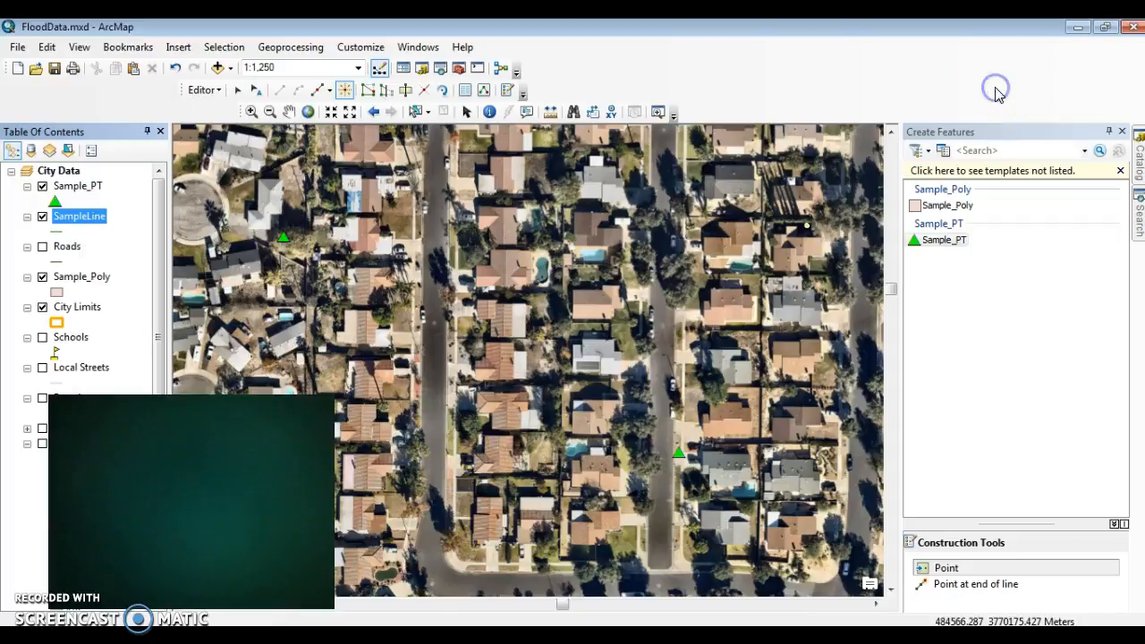
Create a new feature template for the SampleLine layer and close the template organizer.
{"action": "left_click", "coordinate": [944, 152]}
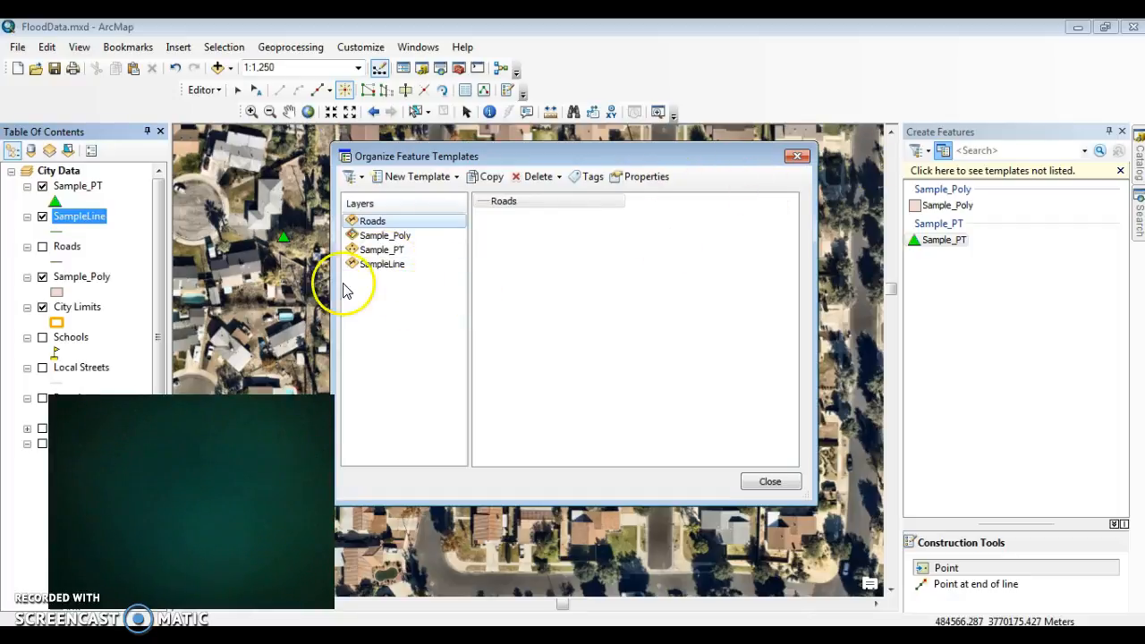
{"action": "left_click", "coordinate": [382, 266]}
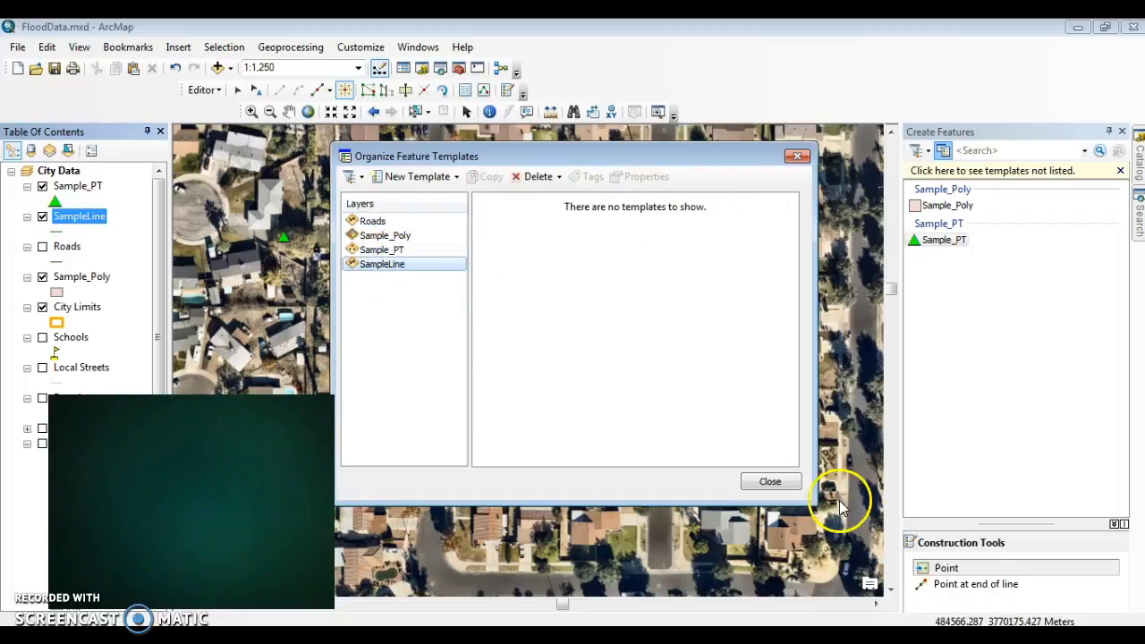
{"action": "left_click", "coordinate": [391, 265]}
{"action": "left_click", "coordinate": [410, 176]}
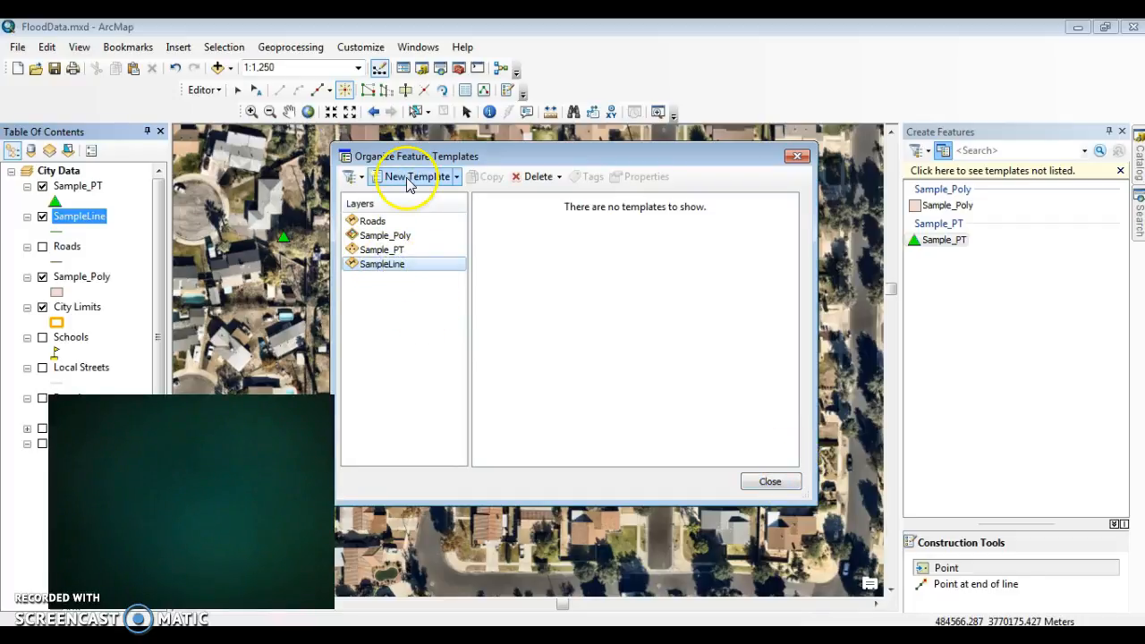
{"action": "left_click", "coordinate": [656, 457]}
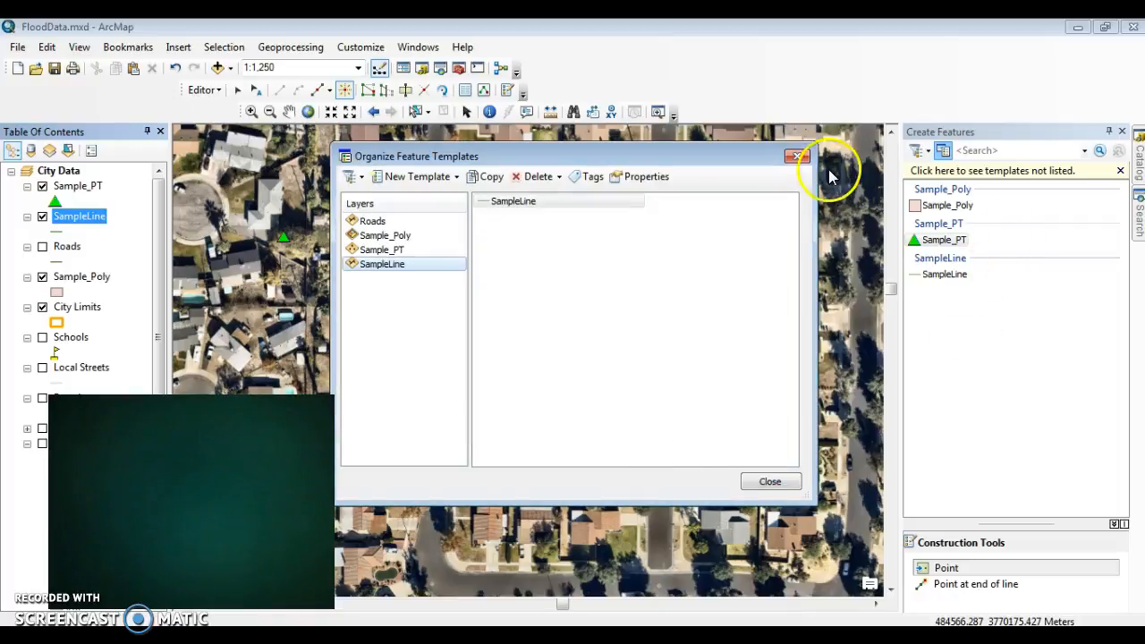
{"action": "left_click", "coordinate": [796, 157]}
Using the SampleLine template, sketch a straight segment southward along the western street to just before its bend.
{"action": "left_click", "coordinate": [944, 274]}
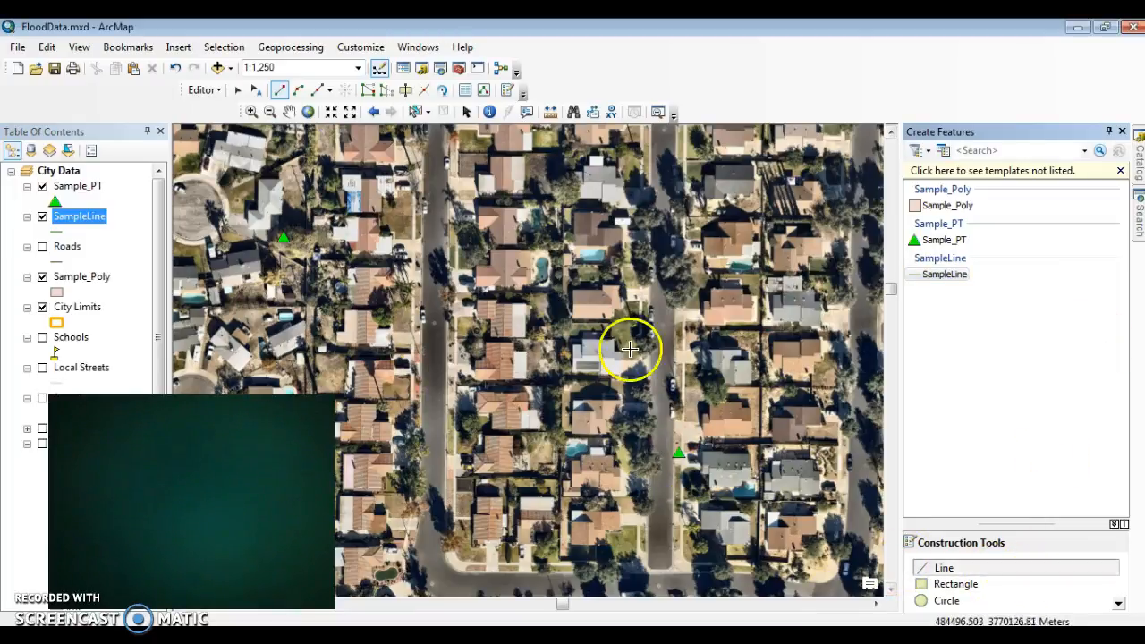
{"action": "left_click", "coordinate": [437, 154]}
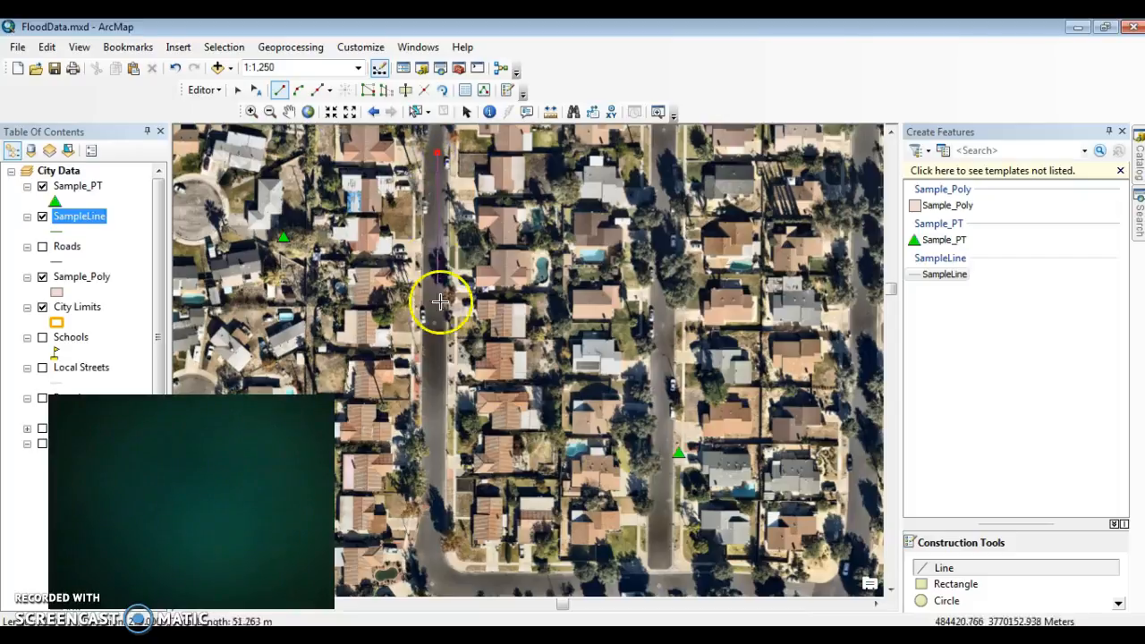
{"action": "left_click", "coordinate": [429, 544]}
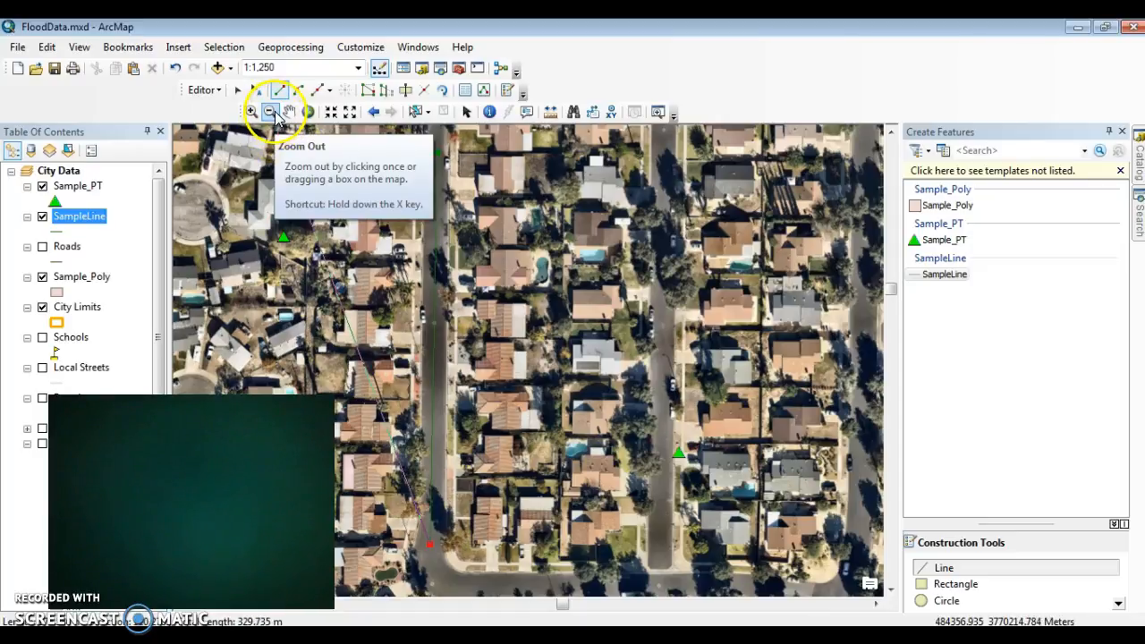
Continue the western street sketch with an arc segment around the bend onto the southern street and finish the line.
{"action": "left_click", "coordinate": [314, 92]}
{"action": "left_click", "coordinate": [300, 92]}
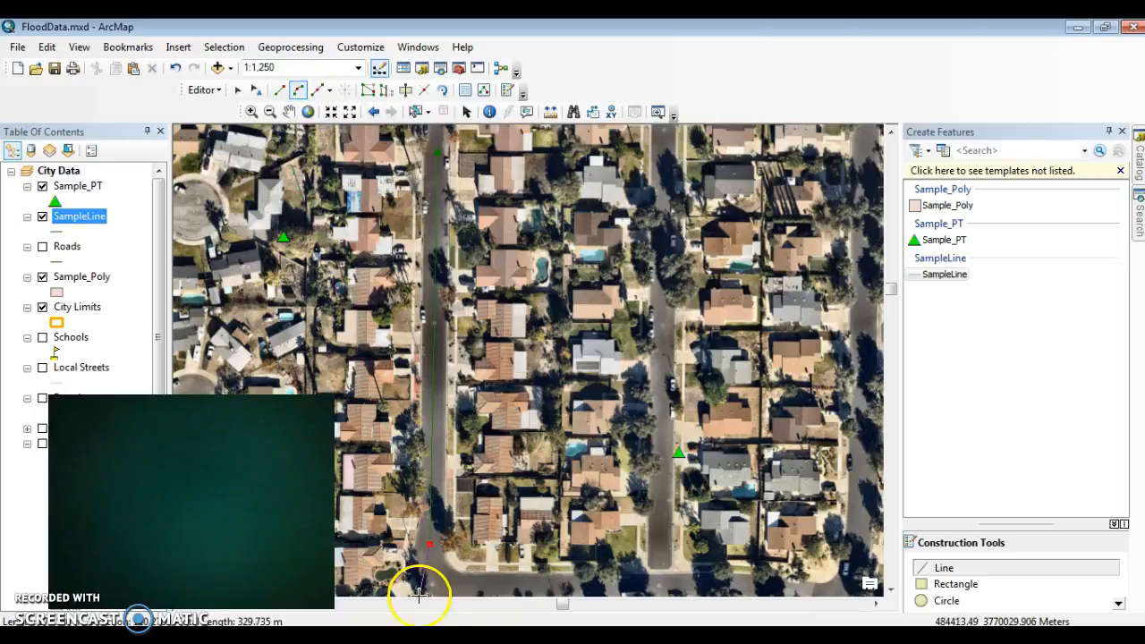
{"action": "left_click", "coordinate": [455, 585]}
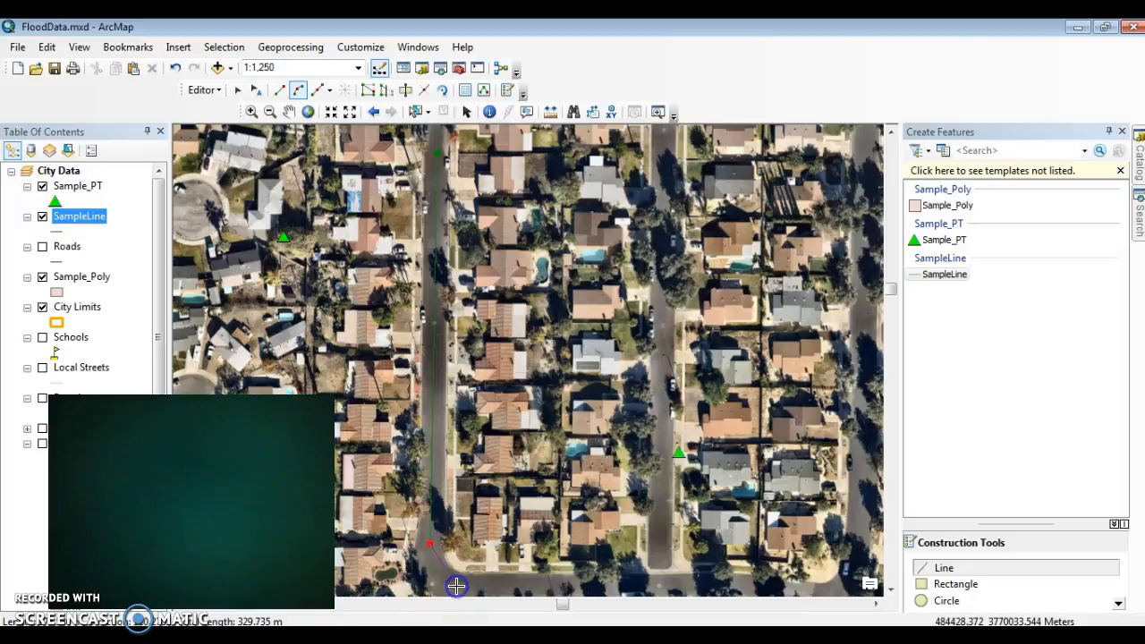
{"action": "left_click", "coordinate": [452, 586]}
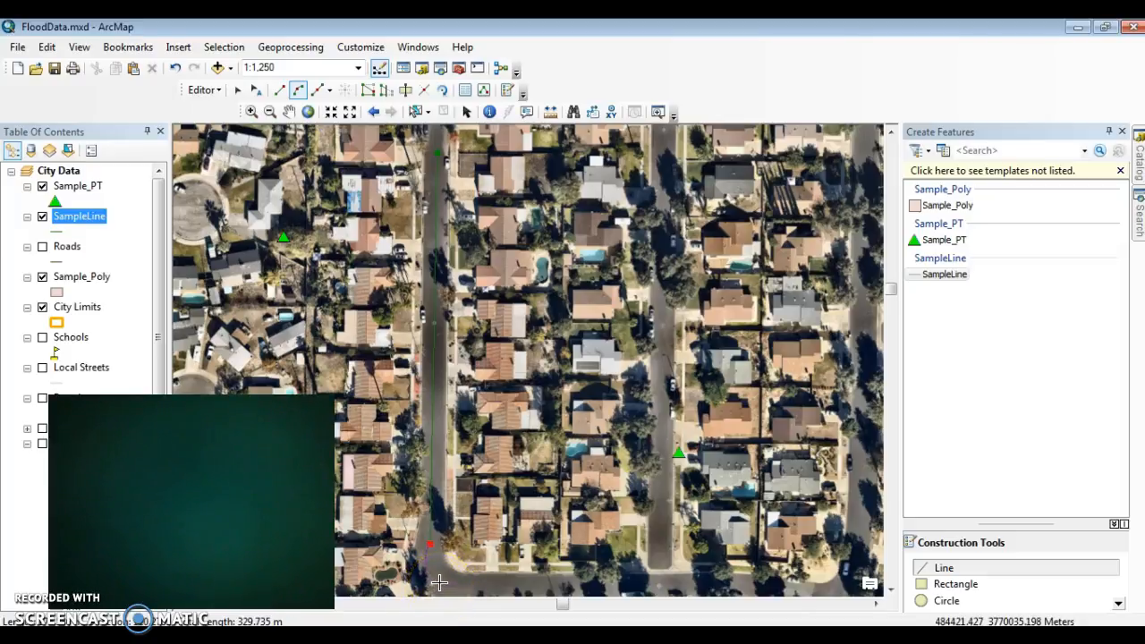
{"action": "double_click", "coordinate": [439, 582]}
{"action": "double_click", "coordinate": [460, 595]}
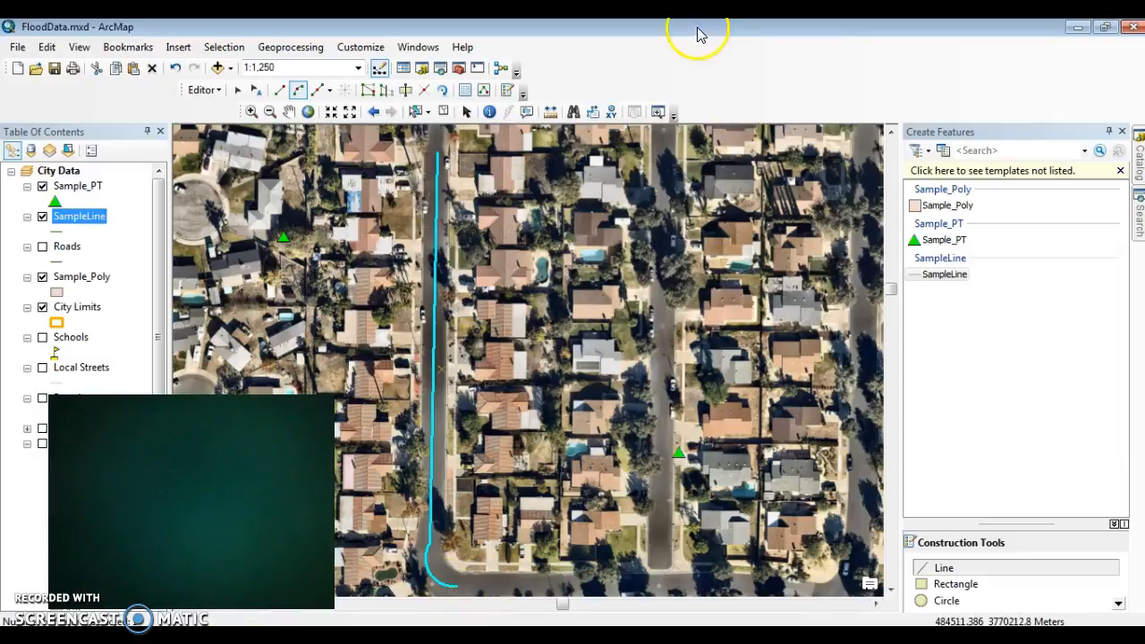
Show the Snapping toolbar and sketch a SampleLine feature eastward along the southern street, snapped to the end of the arc.
{"action": "right_click", "coordinate": [704, 82]}
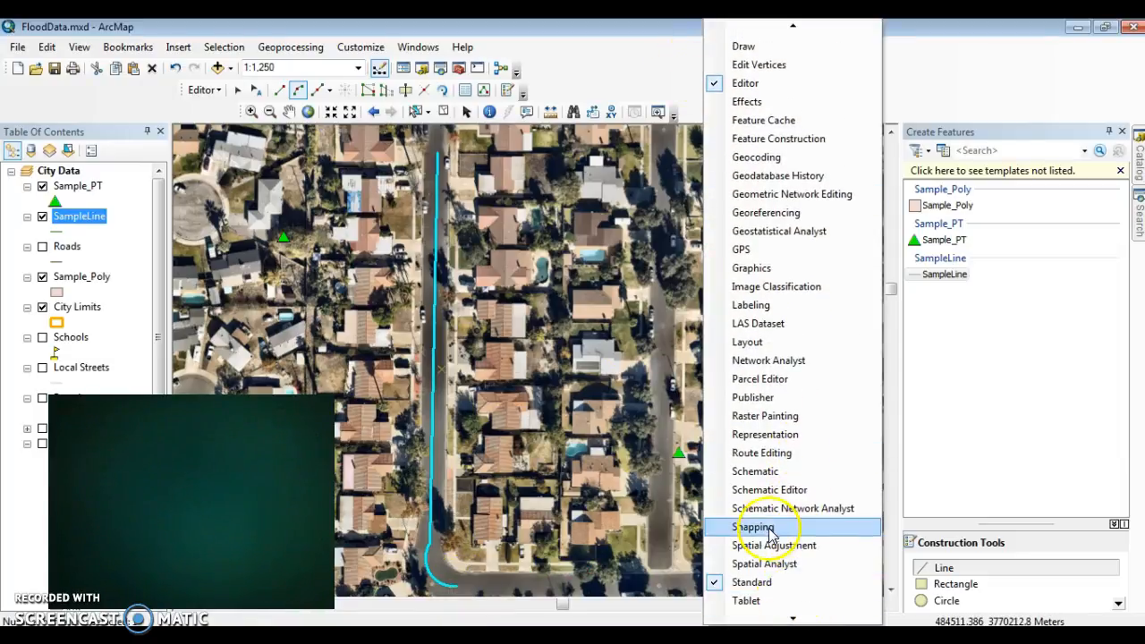
{"action": "left_click", "coordinate": [771, 526]}
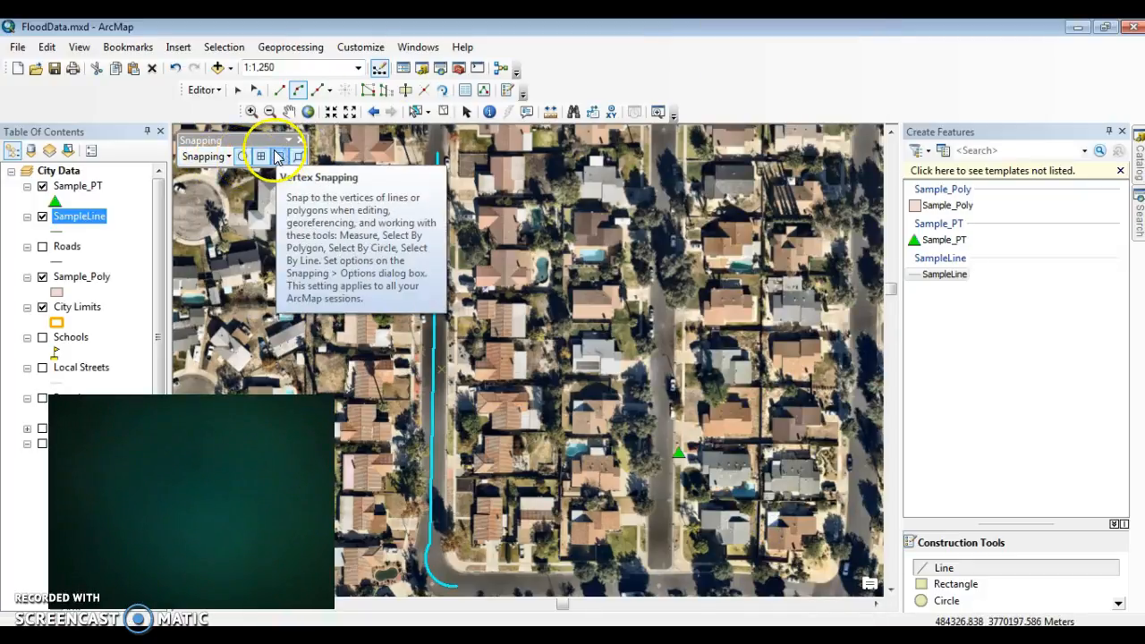
{"action": "left_click", "coordinate": [456, 586]}
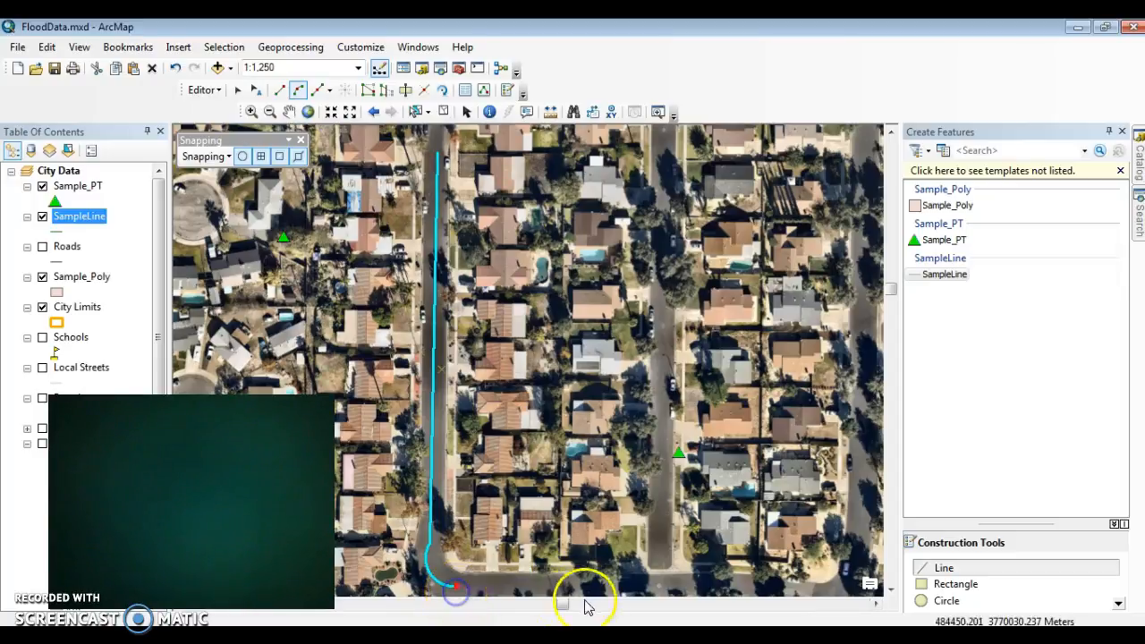
{"action": "left_click", "coordinate": [827, 587]}
{"action": "double_click", "coordinate": [827, 587]}
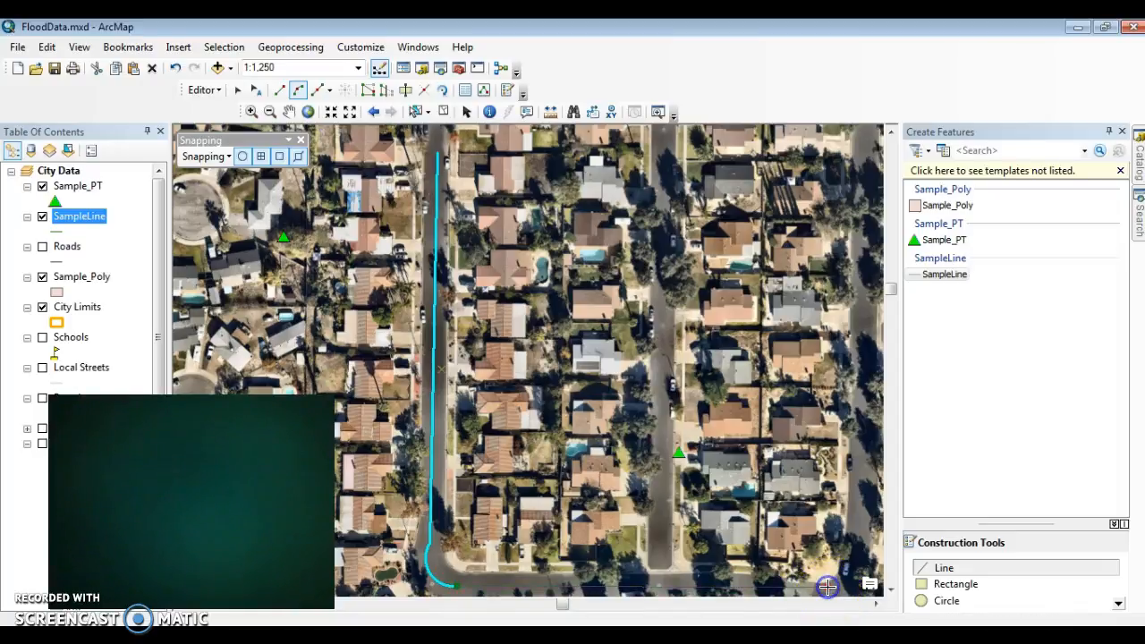
{"action": "right_click", "coordinate": [832, 577]}
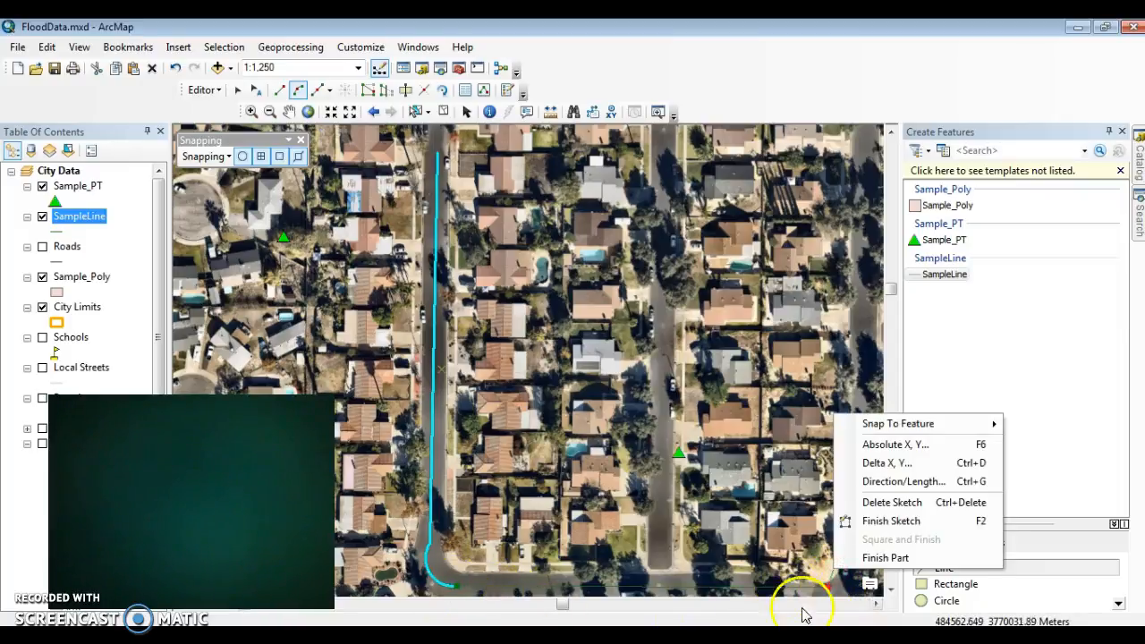
{"action": "left_click", "coordinate": [915, 524]}
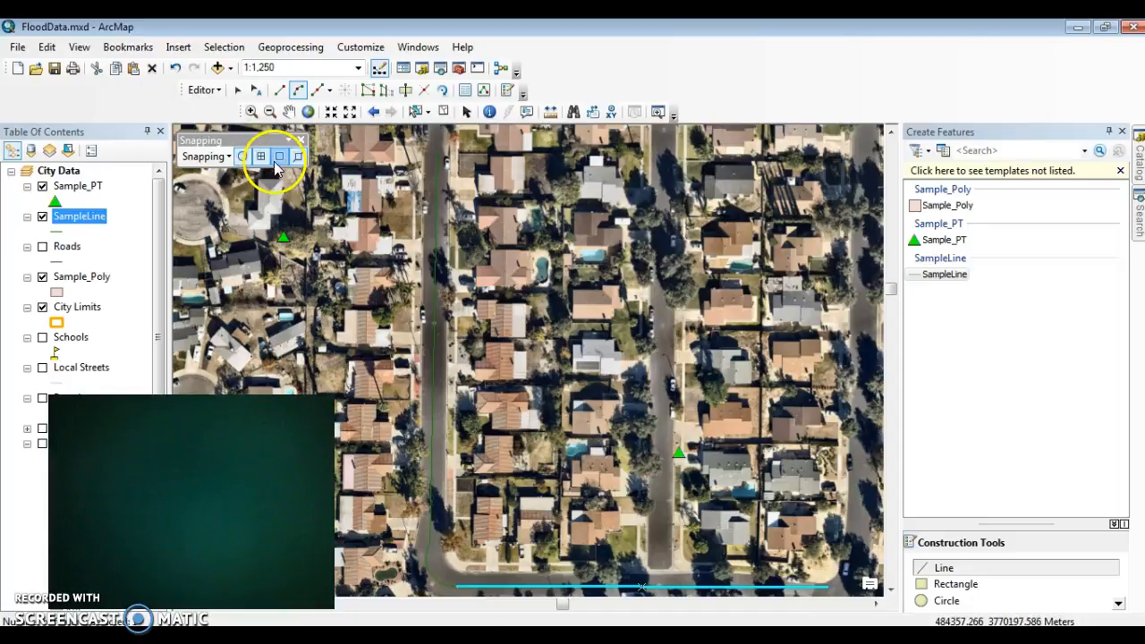
Draw a straight SampleLine feature down the middle street from its north end, snapped to the edge of the southern street line.
{"action": "left_click", "coordinate": [662, 140]}
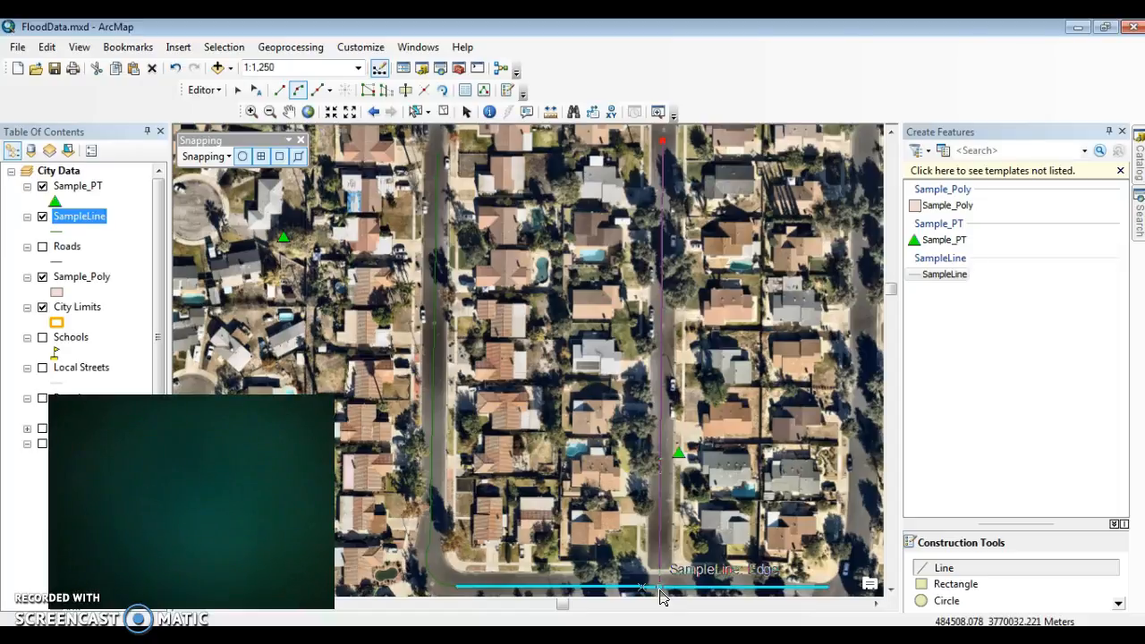
{"action": "left_click", "coordinate": [660, 590]}
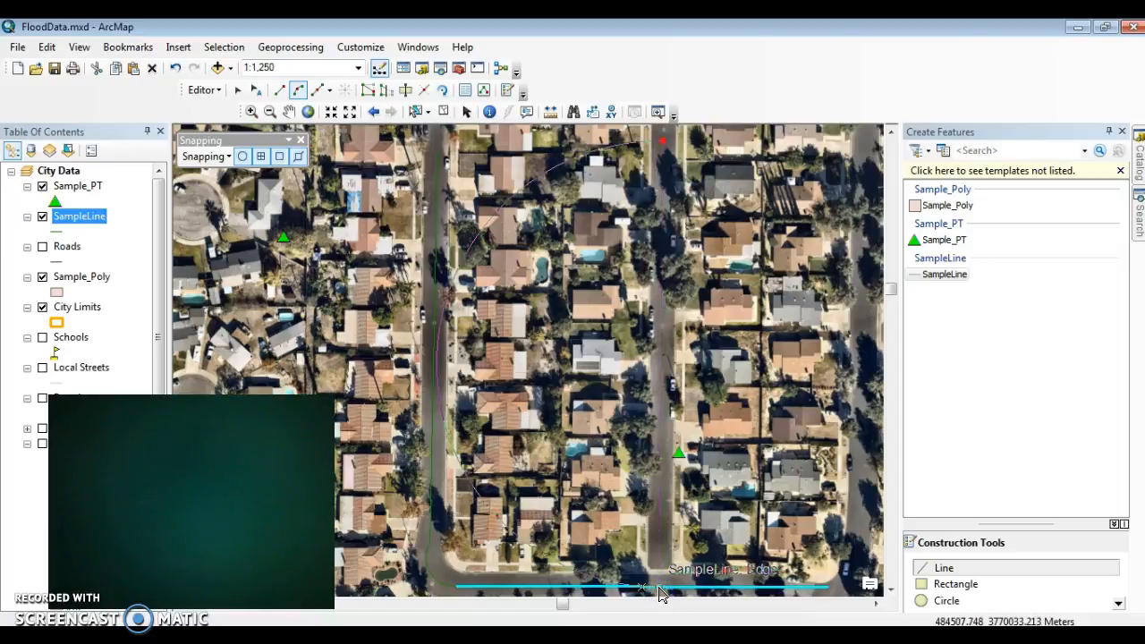
{"action": "left_click", "coordinate": [282, 92]}
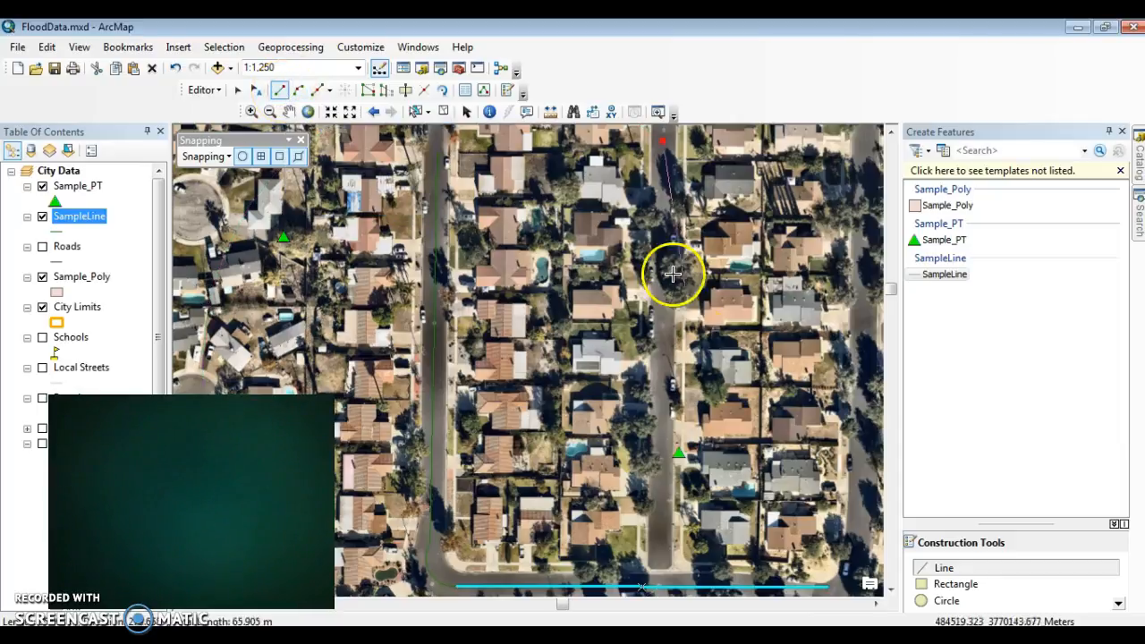
{"action": "double_click", "coordinate": [662, 587]}
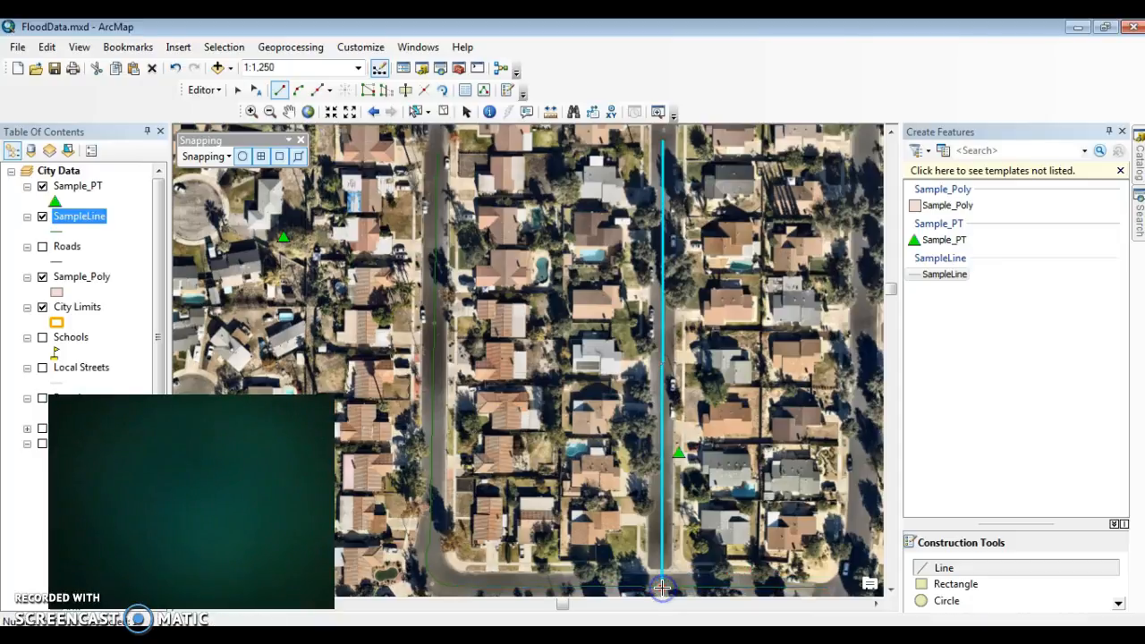
{"action": "left_click", "coordinate": [662, 587]}
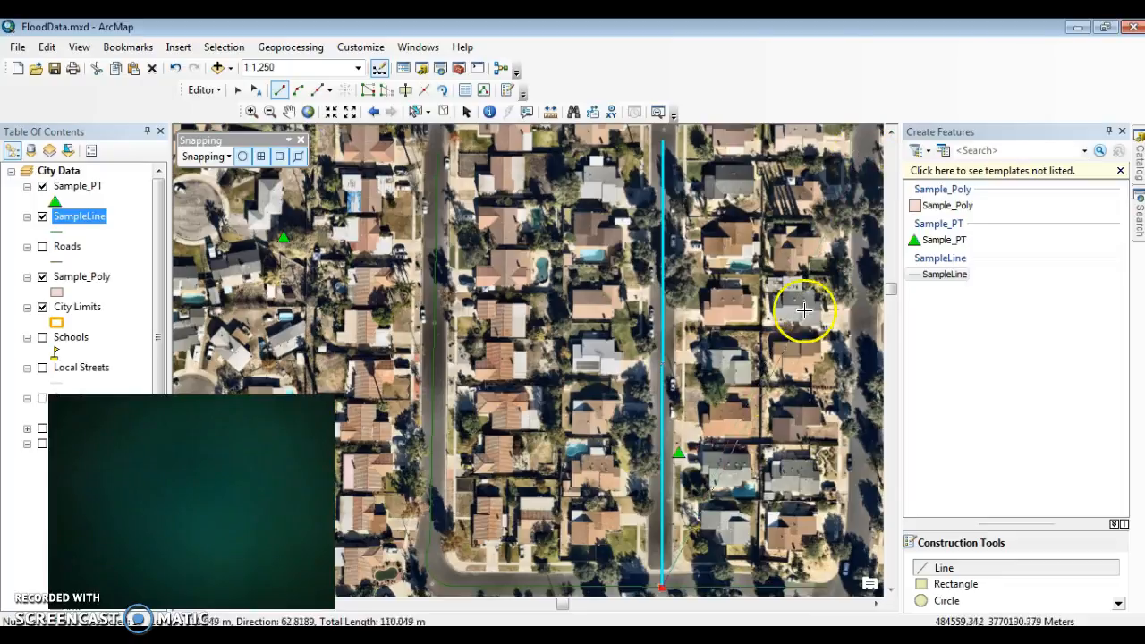
{"action": "right_click", "coordinate": [702, 562]}
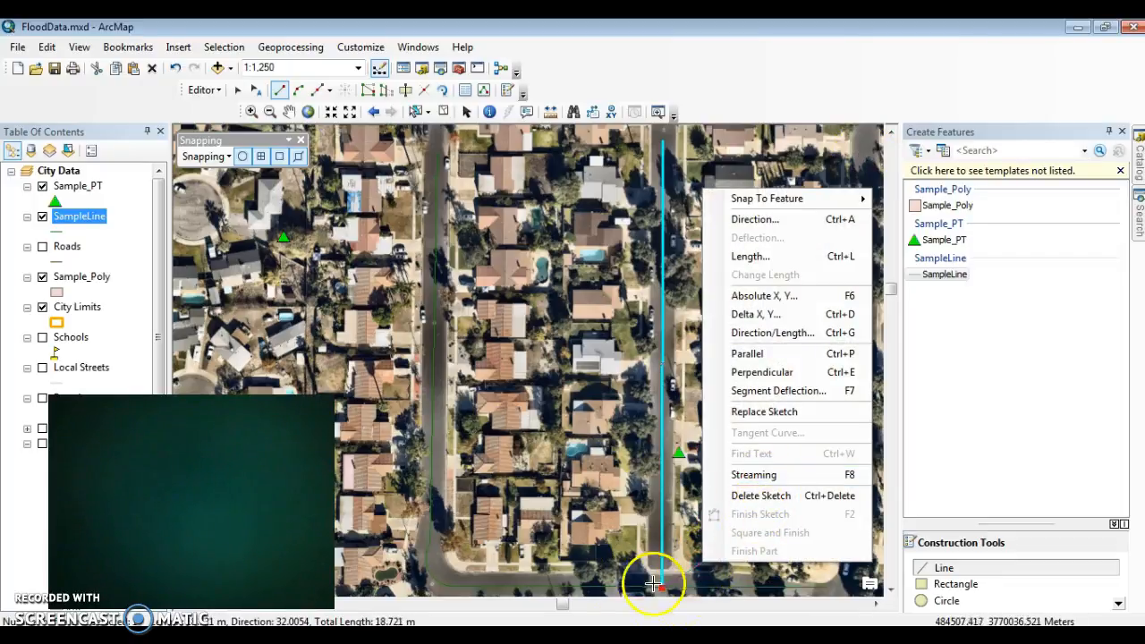
{"action": "left_click", "coordinate": [744, 497]}
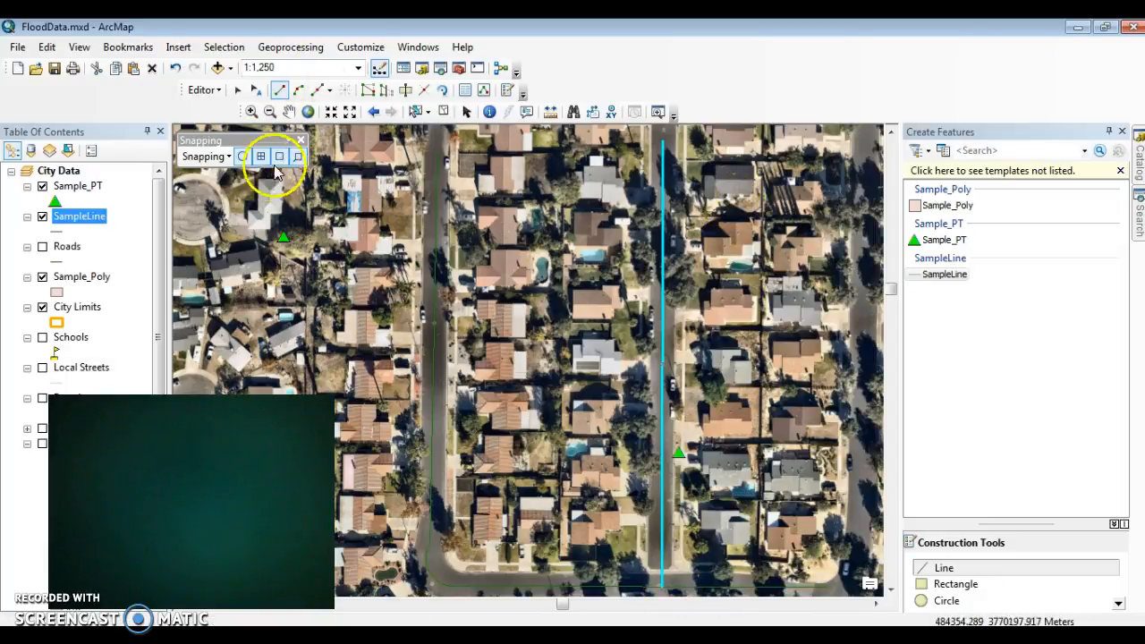
Clear the selection and change the SampleLine layer's symbol to Highway Ramp.
{"action": "left_click", "coordinate": [442, 111]}
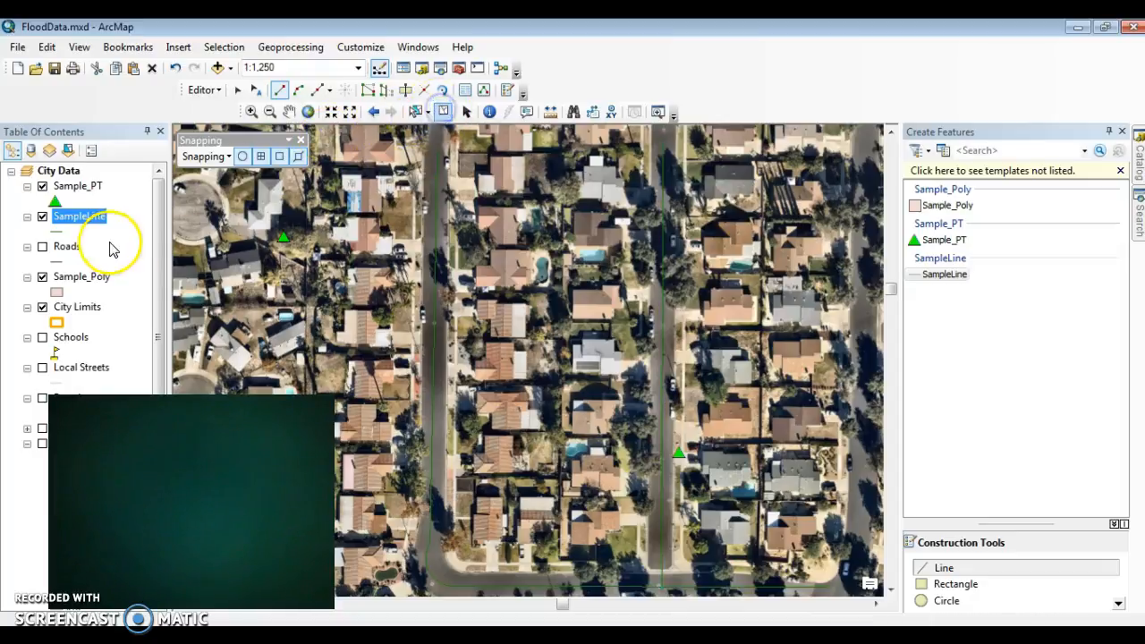
{"action": "left_click", "coordinate": [59, 231]}
{"action": "left_click", "coordinate": [487, 235]}
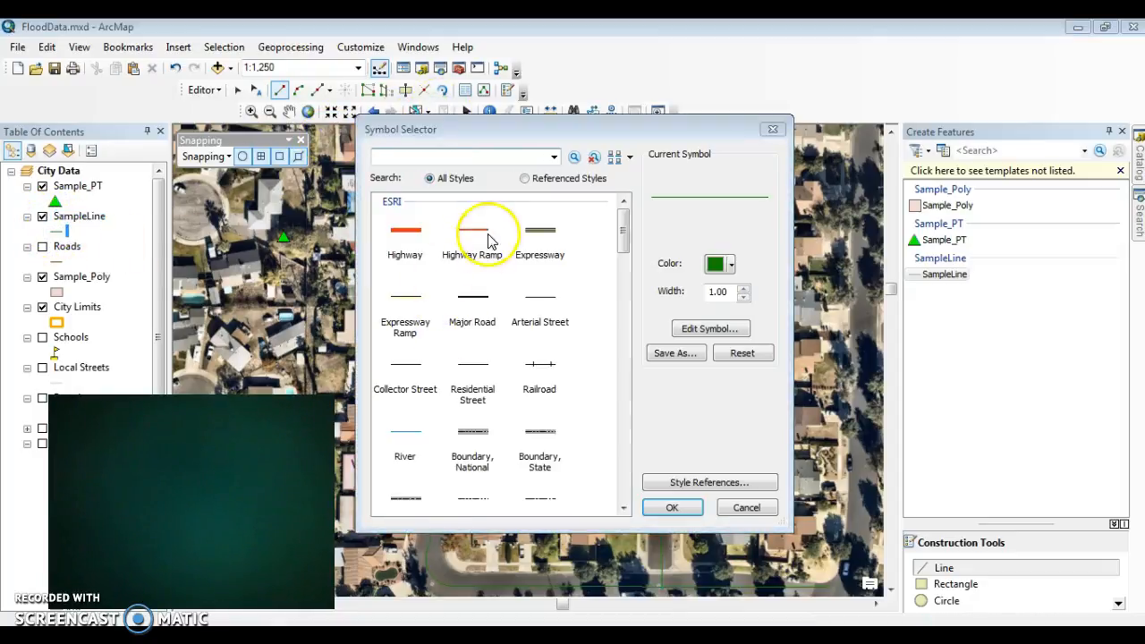
{"action": "left_click", "coordinate": [673, 509]}
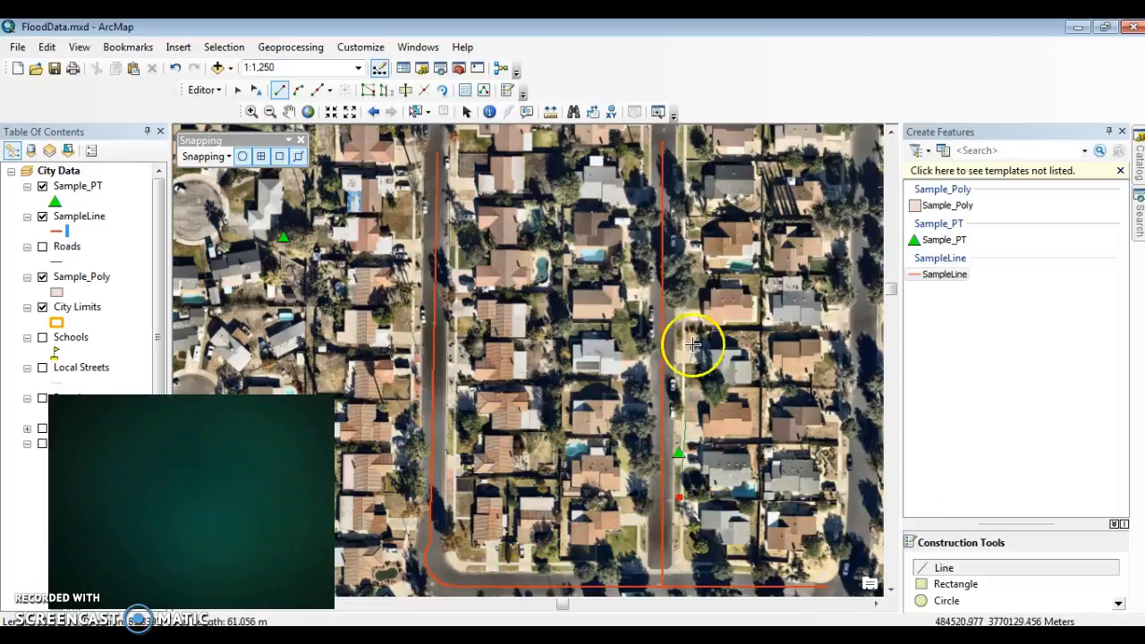
{"action": "left_click", "coordinate": [972, 571]}
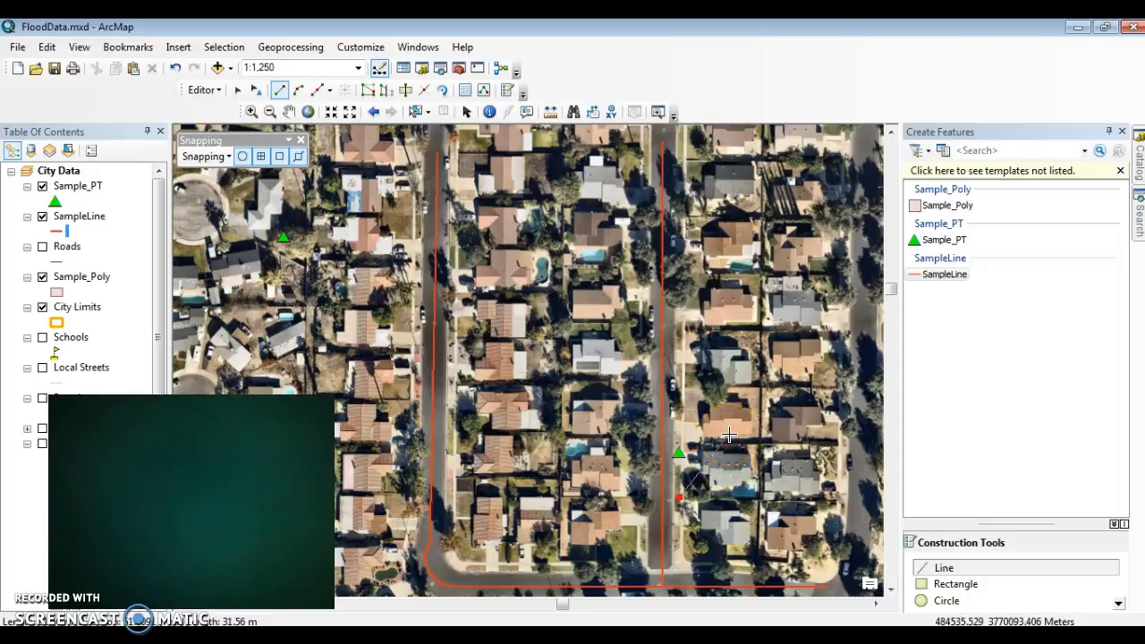
{"action": "right_click", "coordinate": [729, 433]}
{"action": "left_click", "coordinate": [800, 366]}
{"action": "left_click", "coordinate": [1048, 522]}
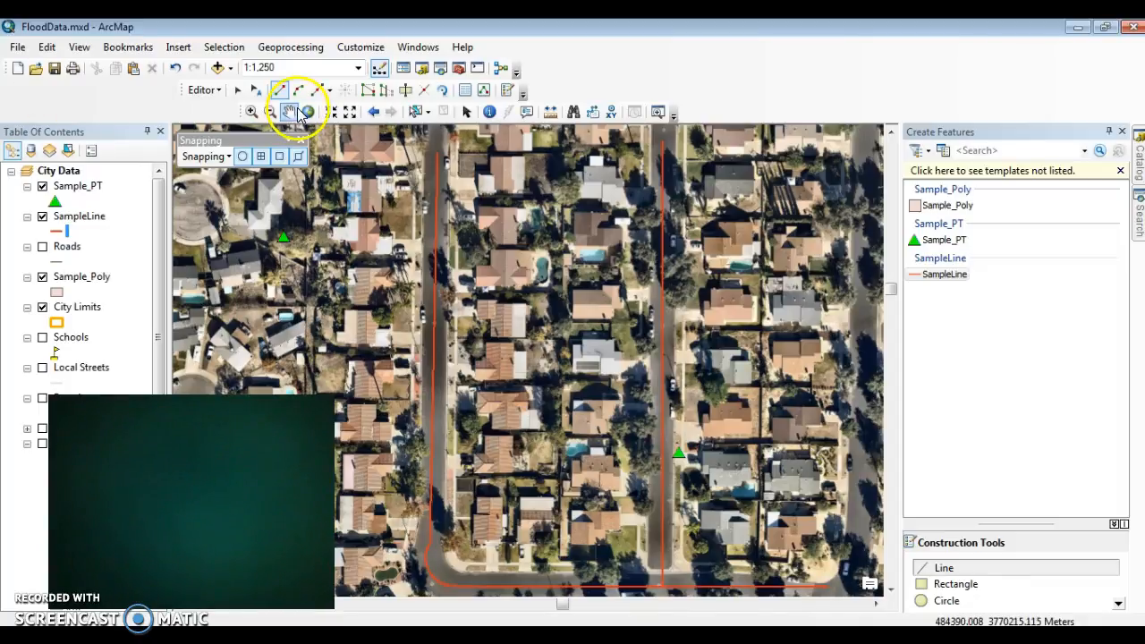
Bring the western street's houses to 1:600 scale and make Sample_Poly the active feature template, leaving its properties unedited.
{"action": "left_click", "coordinate": [252, 113]}
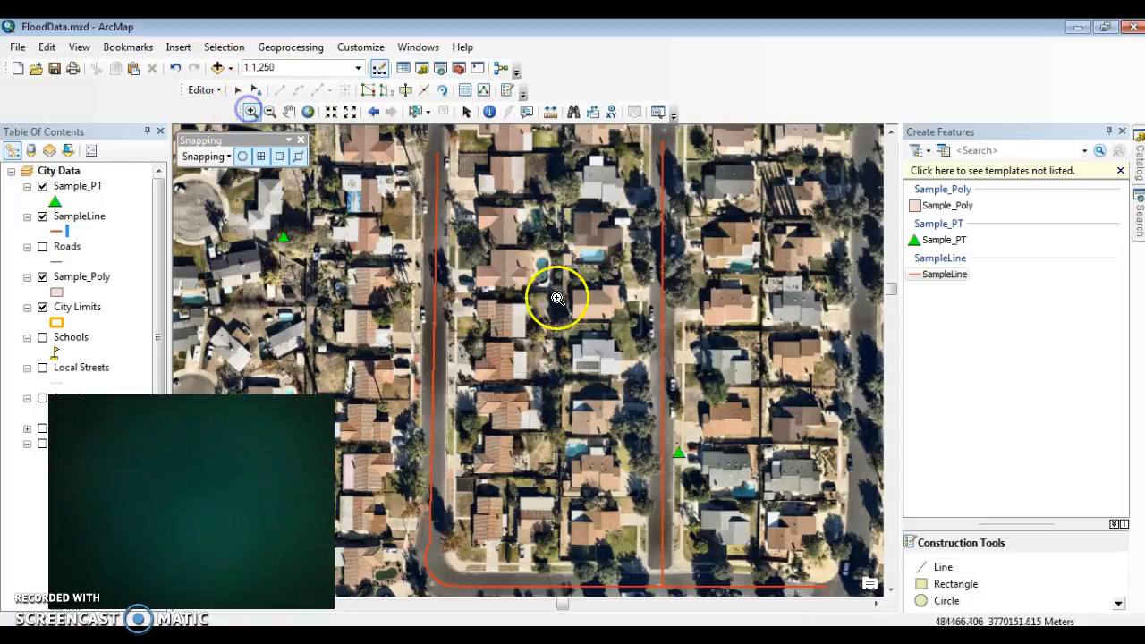
{"action": "scroll", "coordinate": [467, 278], "scroll_direction": "up", "scroll_amount": 5}
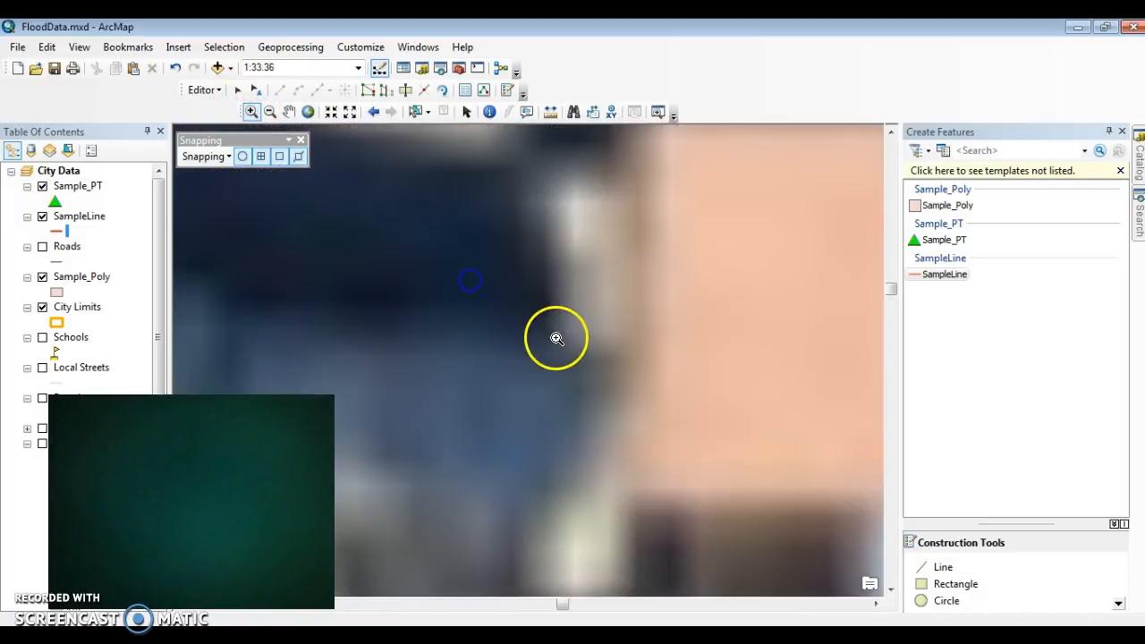
{"action": "scroll", "coordinate": [554, 339], "scroll_direction": "down", "scroll_amount": 1}
{"action": "scroll", "coordinate": [594, 364], "scroll_direction": "down", "scroll_amount": 4}
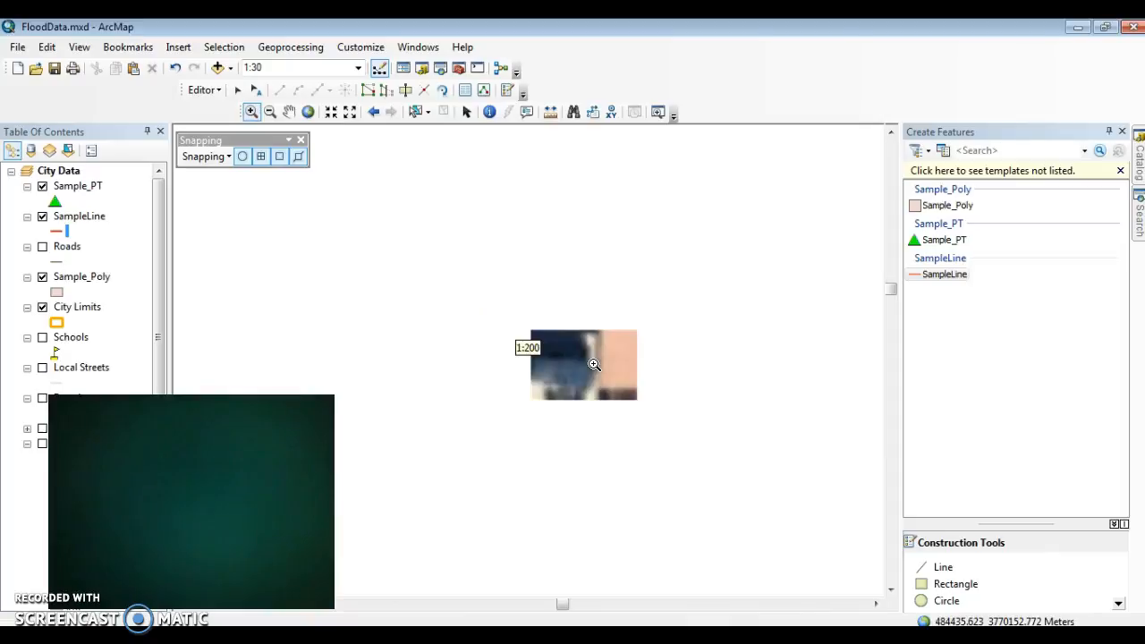
{"action": "scroll", "coordinate": [594, 364], "scroll_direction": "down", "scroll_amount": 1}
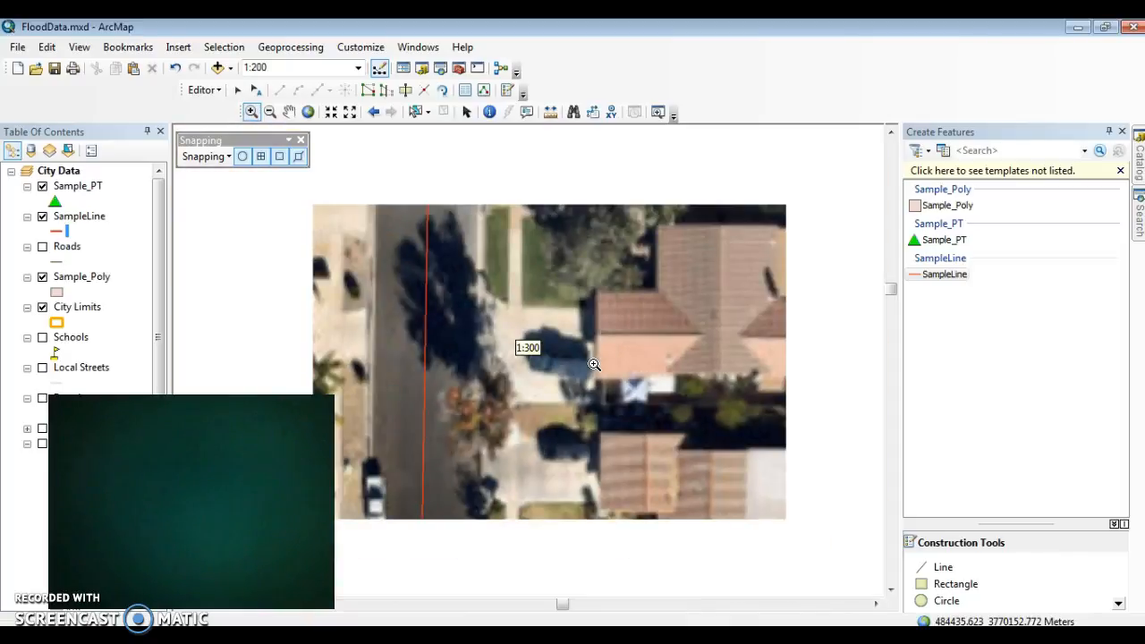
{"action": "scroll", "coordinate": [633, 378], "scroll_direction": "down", "scroll_amount": 2}
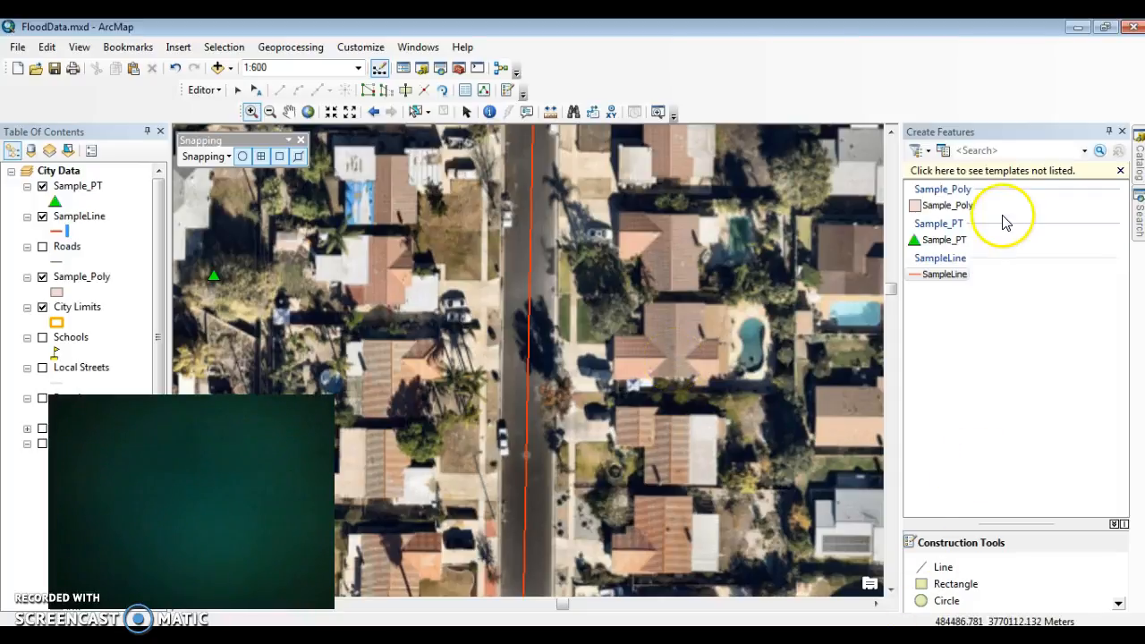
{"action": "double_click", "coordinate": [952, 206]}
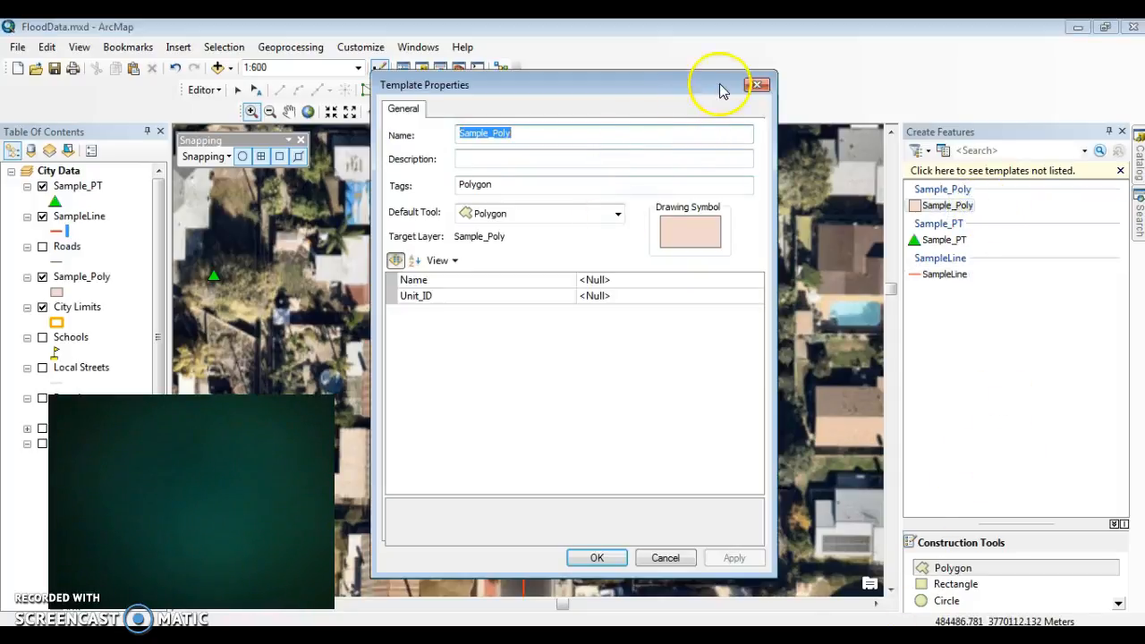
{"action": "left_click", "coordinate": [755, 84]}
{"action": "double_click", "coordinate": [924, 206]}
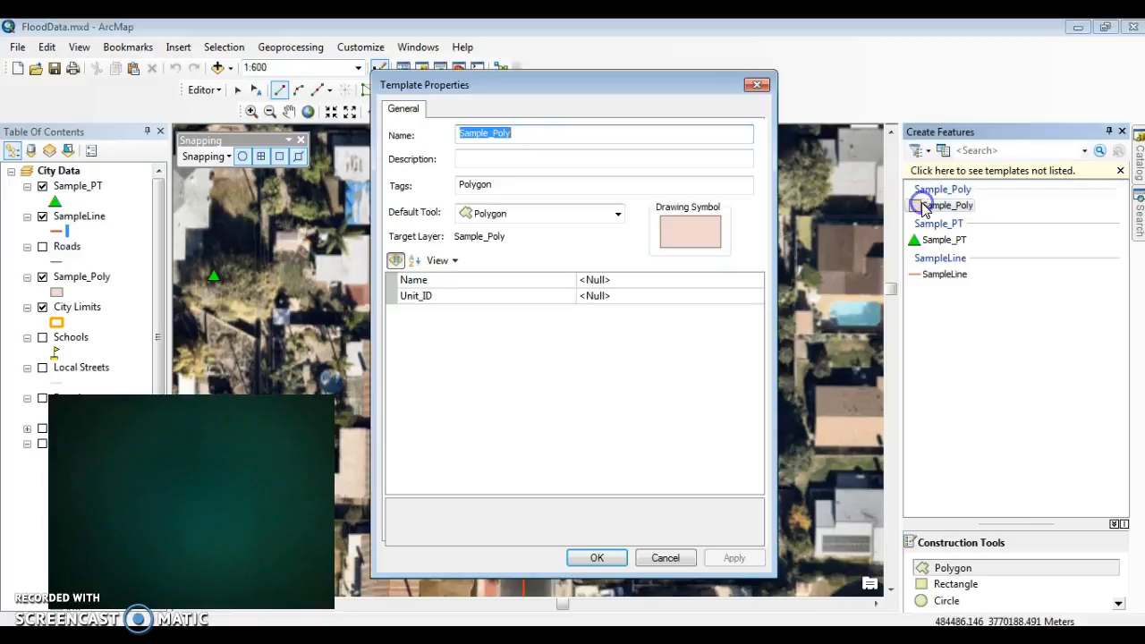
{"action": "left_click", "coordinate": [755, 87]}
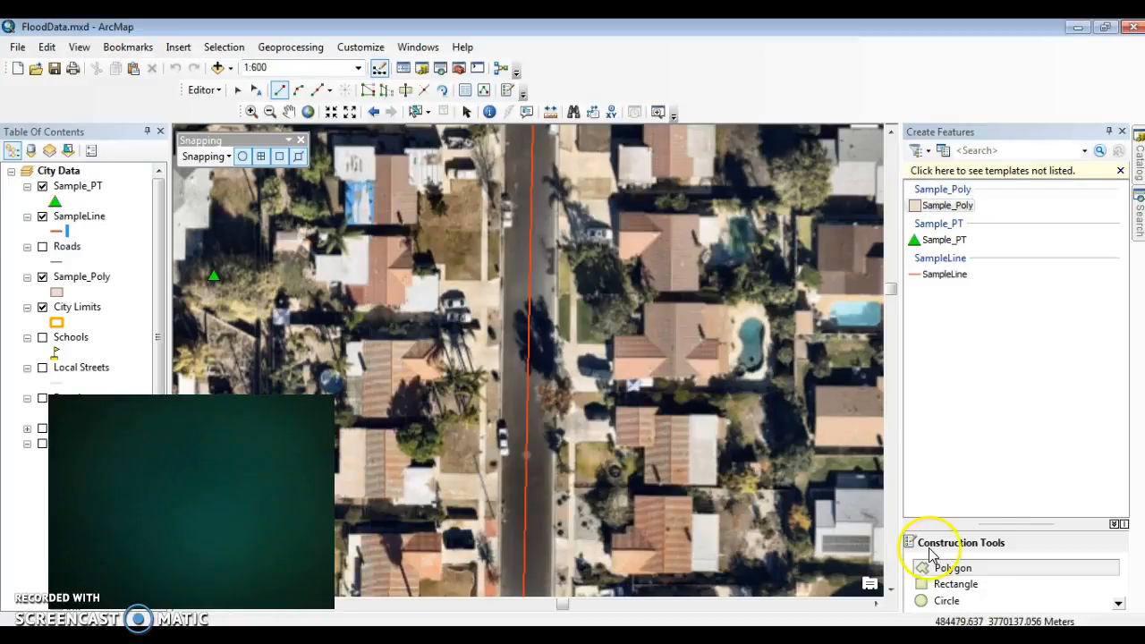
Draw a small Sample_Poly rectangle over the structure east of the kidney-shaped pool and delete it.
{"action": "left_click", "coordinate": [926, 588]}
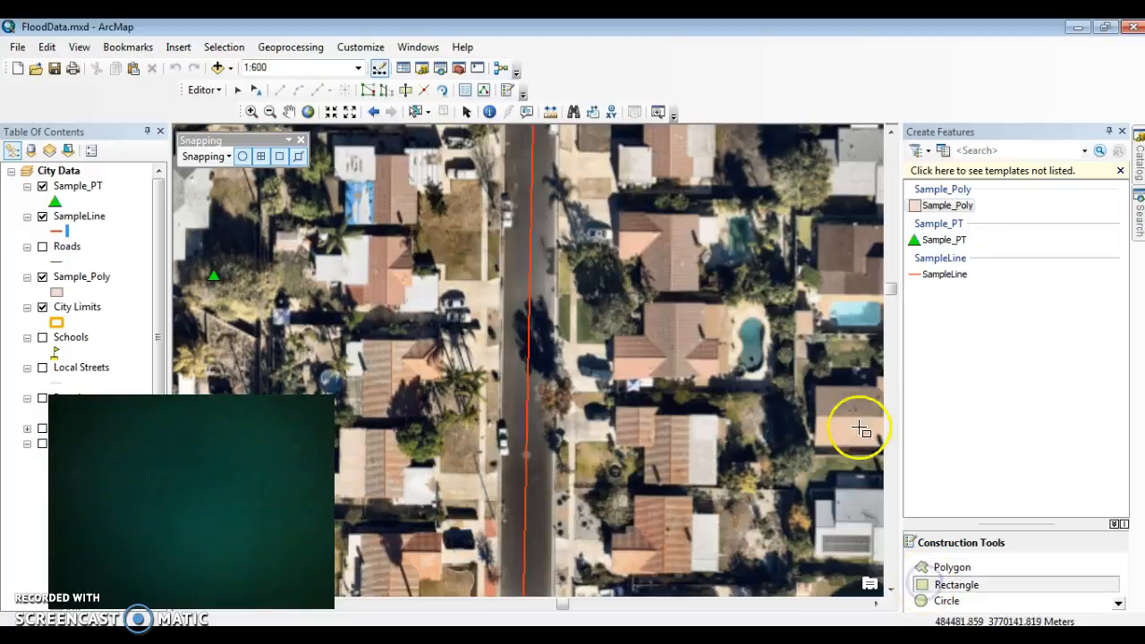
{"action": "left_click", "coordinate": [798, 309]}
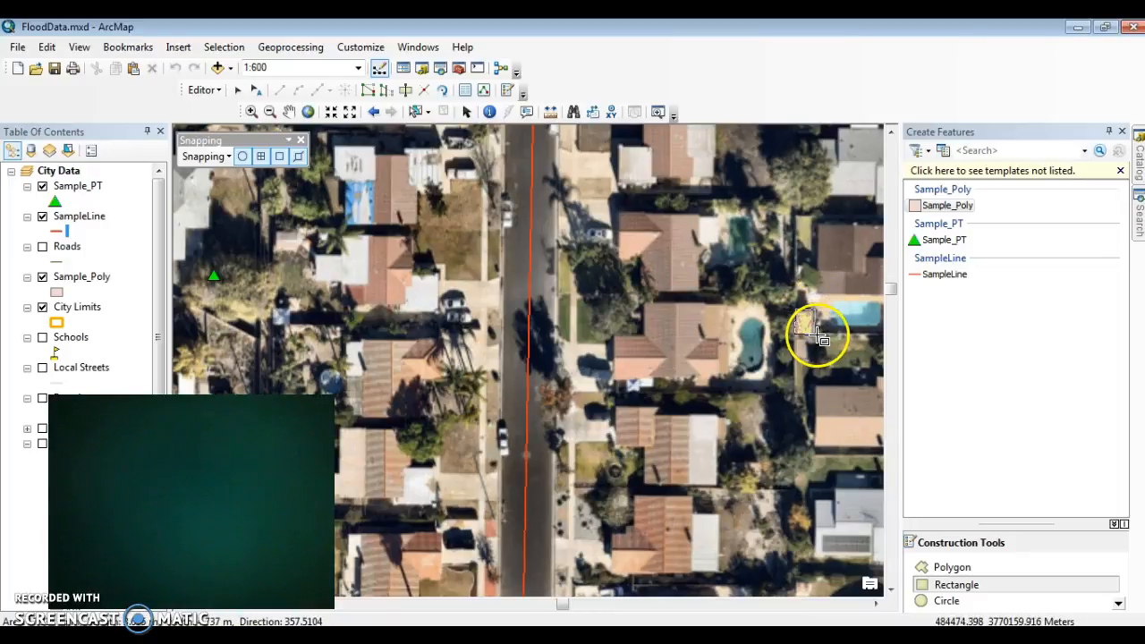
{"action": "left_click", "coordinate": [816, 334]}
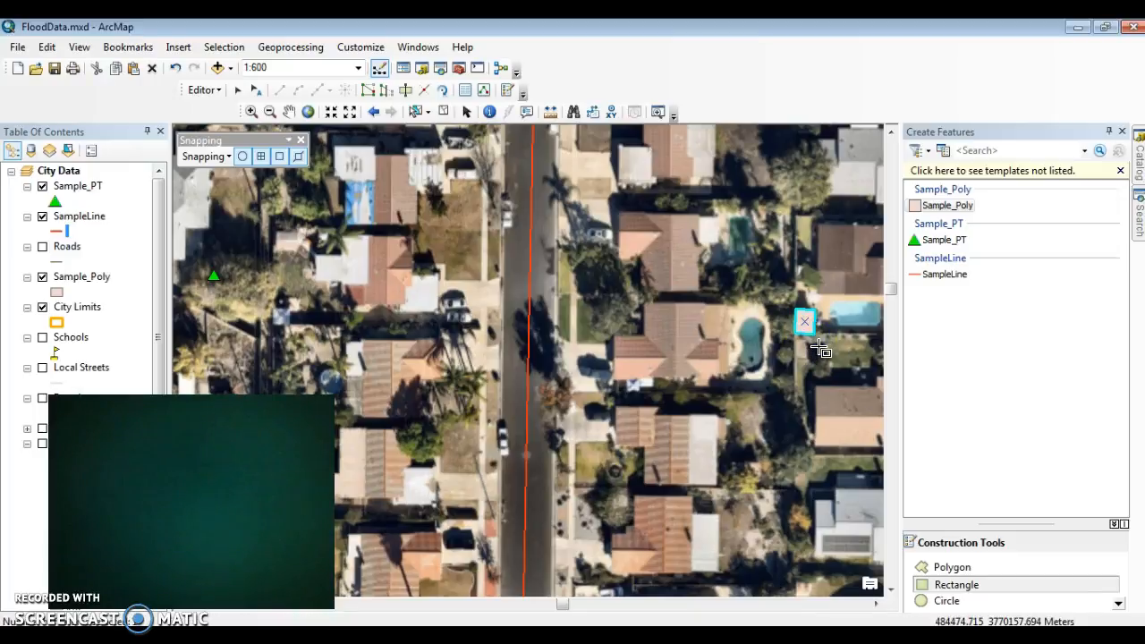
{"action": "key", "text": "Delete"}
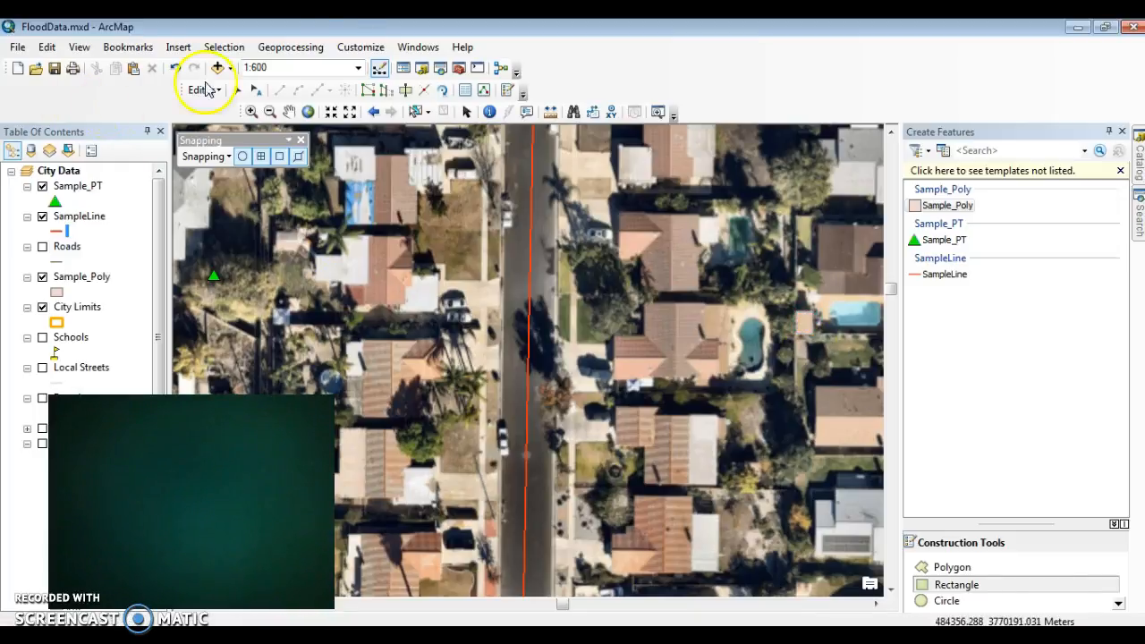
Draw a Sample_Poly rectangle over the small structure between the kidney-shaped pool and the rectangular pool.
{"action": "left_click", "coordinate": [252, 111]}
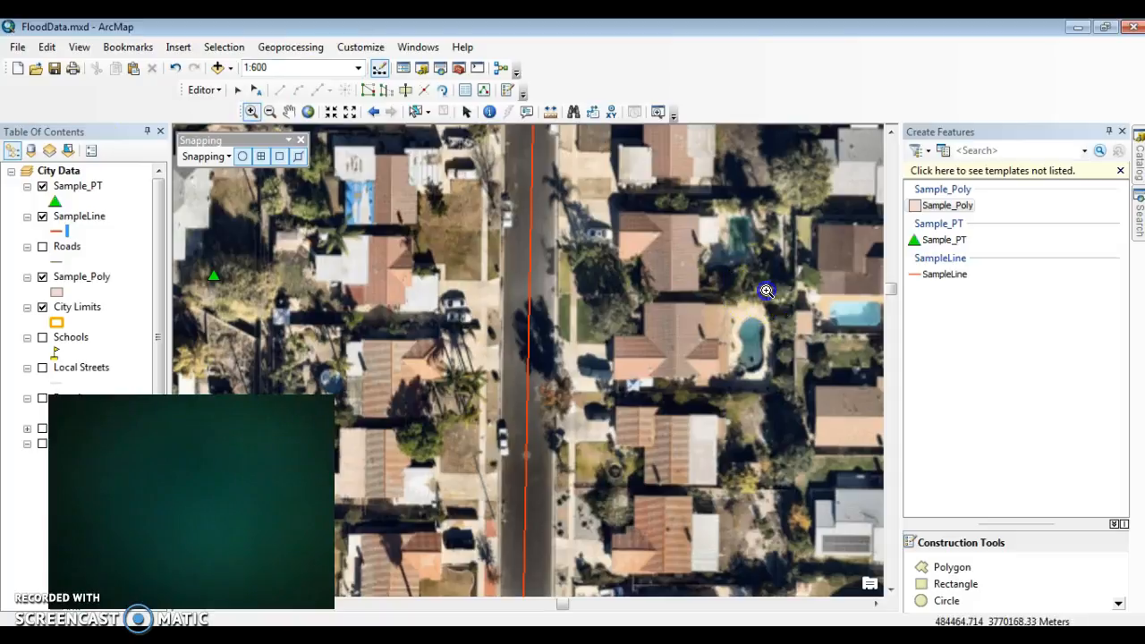
{"action": "left_click_drag", "start_coordinate": [842, 360], "coordinate": [842, 361]}
{"action": "left_click", "coordinate": [936, 572]}
{"action": "left_click", "coordinate": [949, 586]}
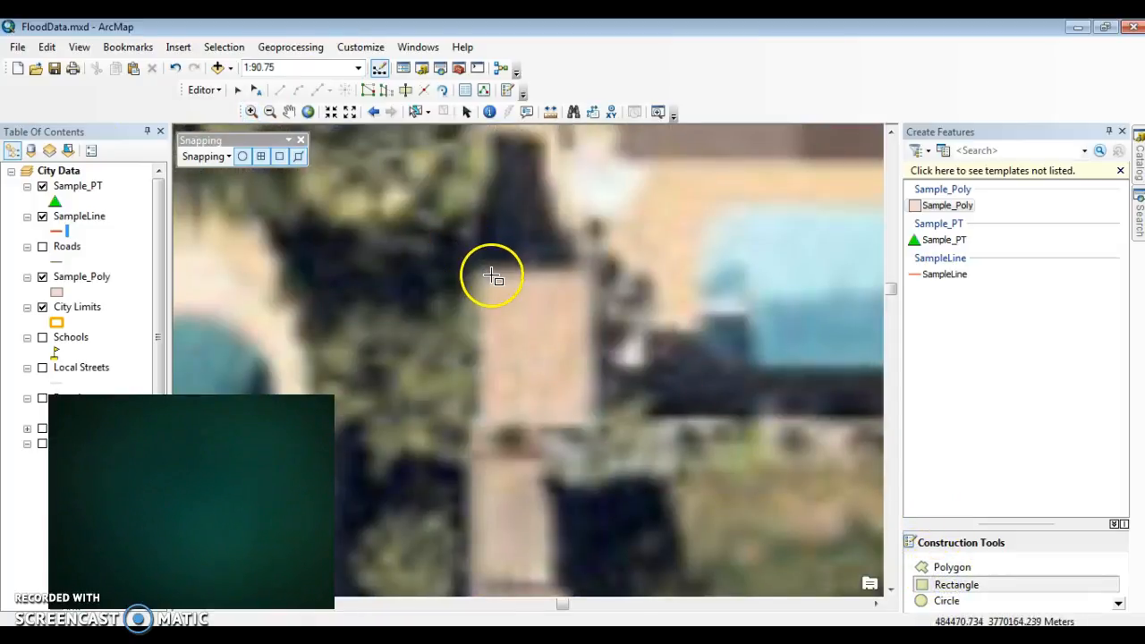
{"action": "left_click", "coordinate": [593, 275]}
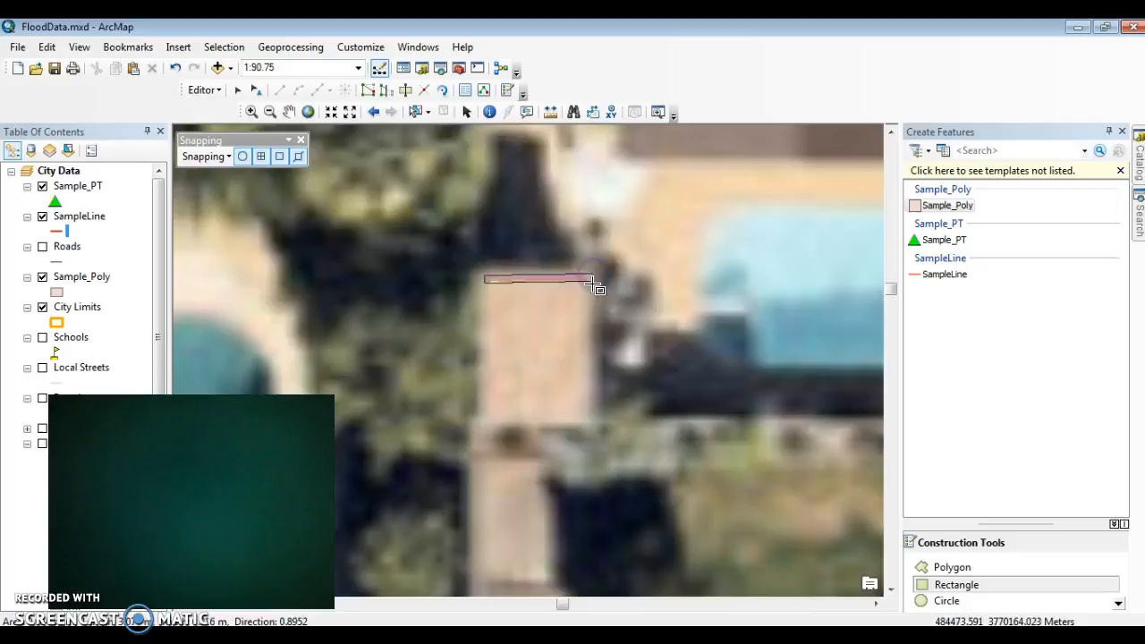
{"action": "left_click", "coordinate": [593, 429]}
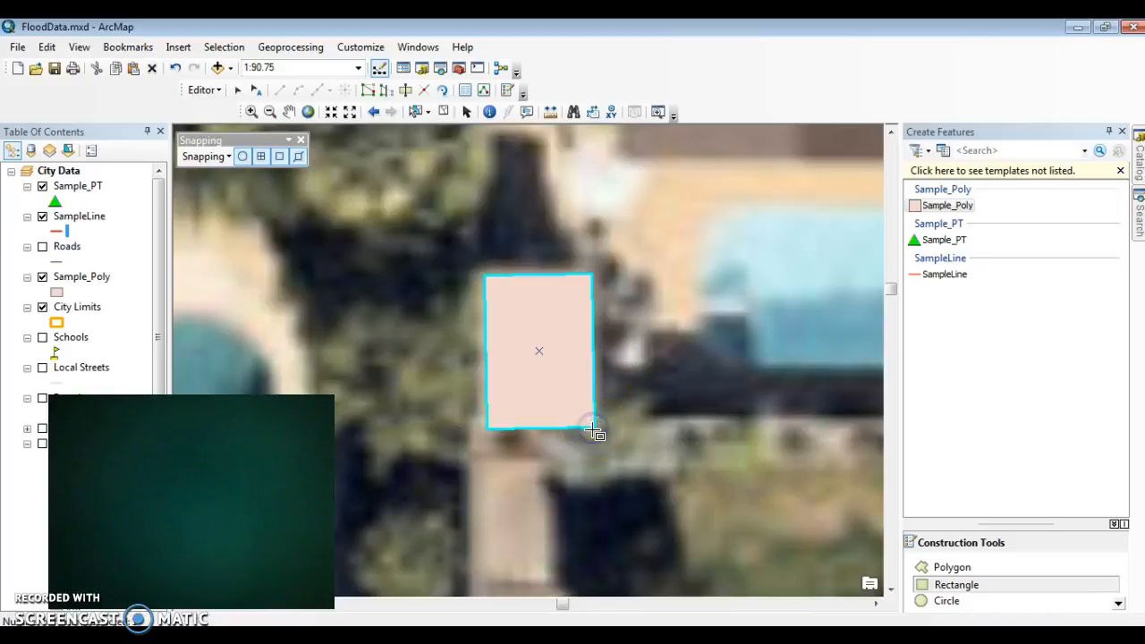
Change the Sample_Poly layer's symbol to Rose and give it a bright magenta fill color.
{"action": "left_click", "coordinate": [57, 292]}
{"action": "double_click", "coordinate": [540, 298]}
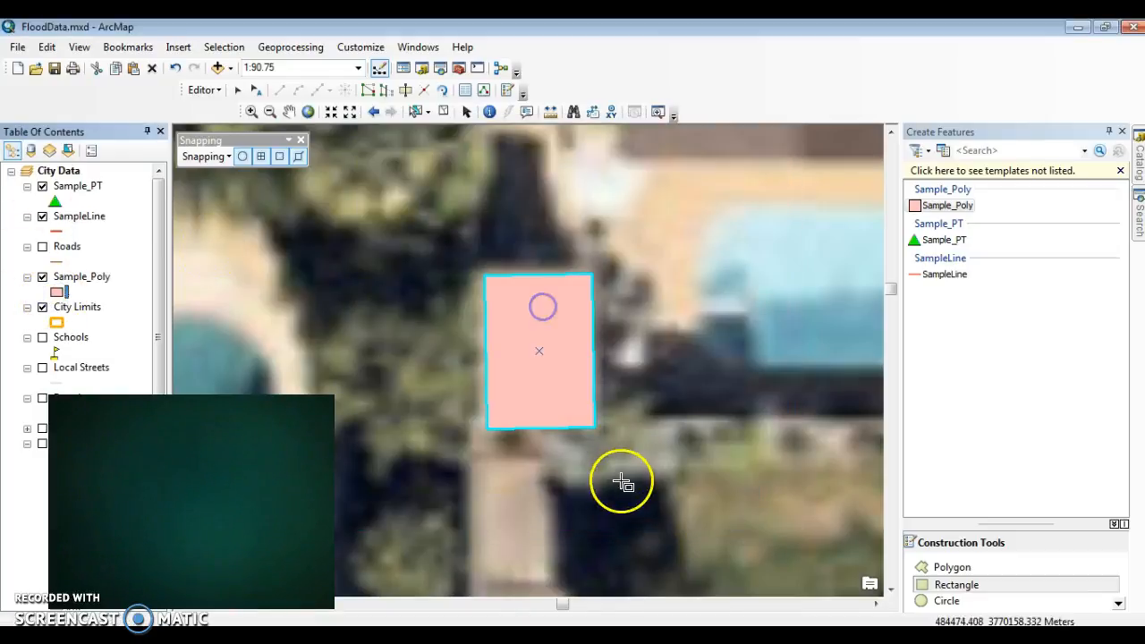
{"action": "left_click", "coordinate": [57, 291]}
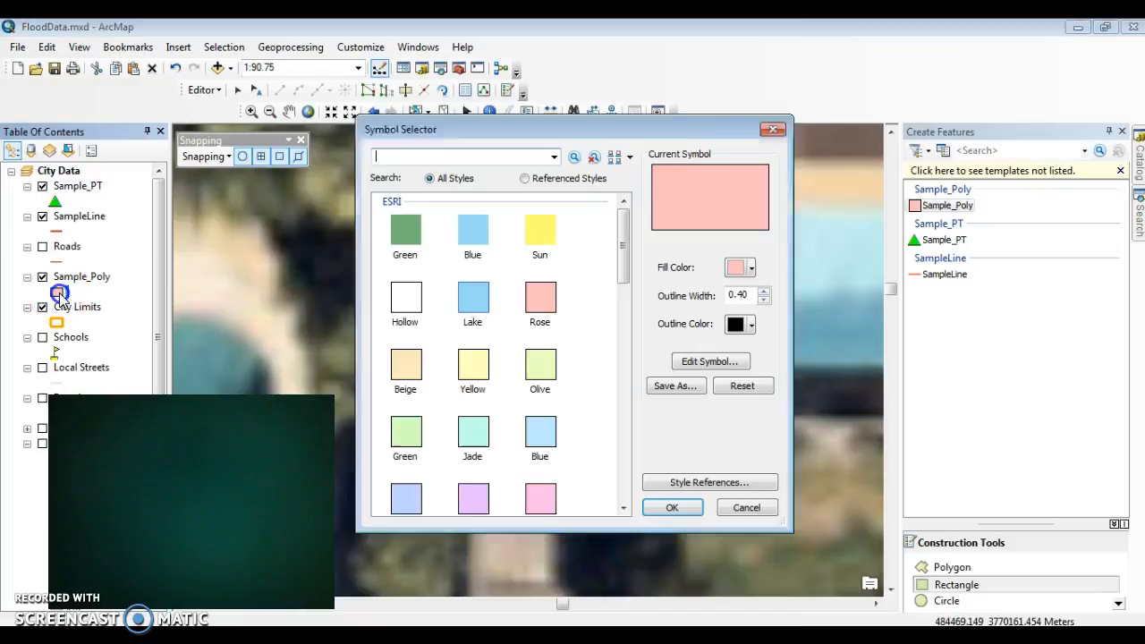
{"action": "left_click", "coordinate": [740, 267]}
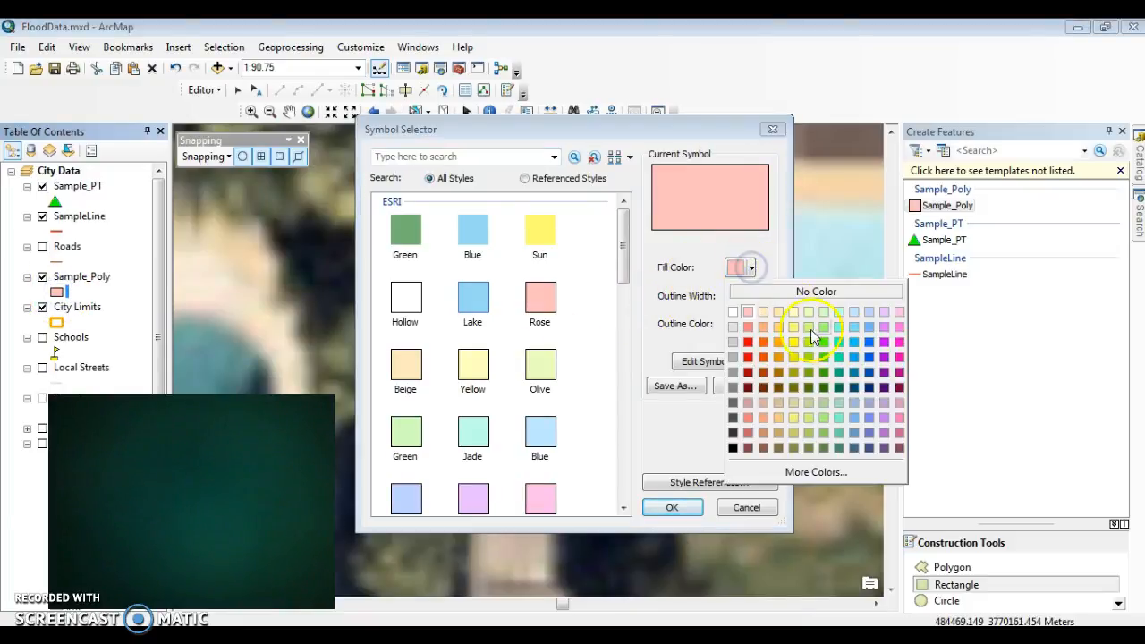
{"action": "left_click", "coordinate": [898, 341]}
{"action": "left_click", "coordinate": [672, 507]}
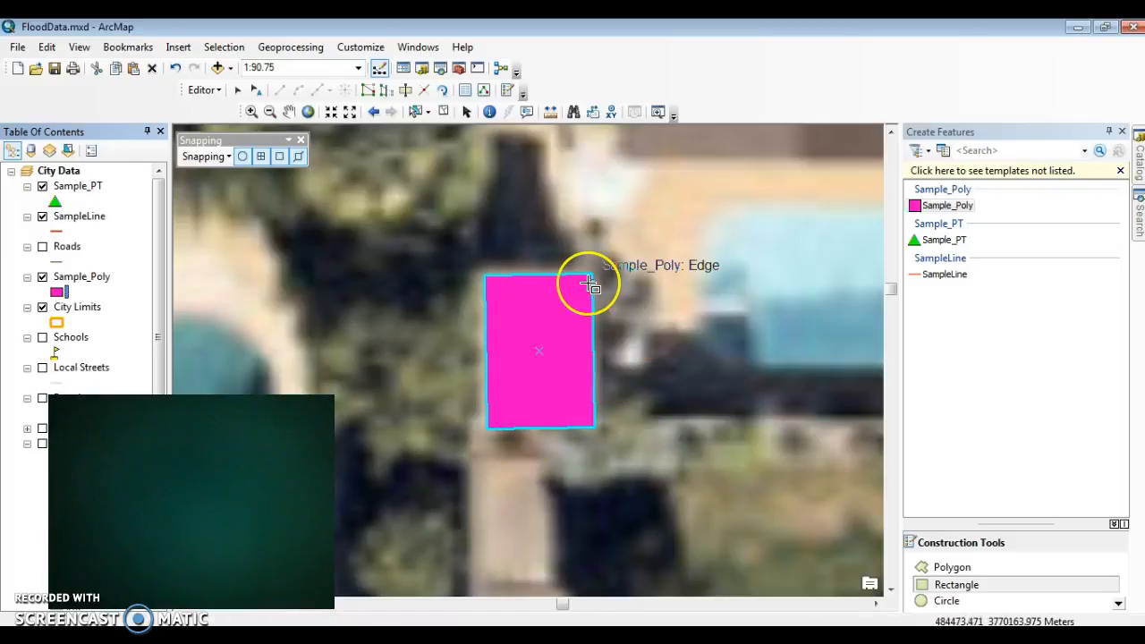
Draw a second Sample_Poly rectangle with direction 0 over the narrow structure just south of the first rectangle.
{"action": "left_click", "coordinate": [473, 461]}
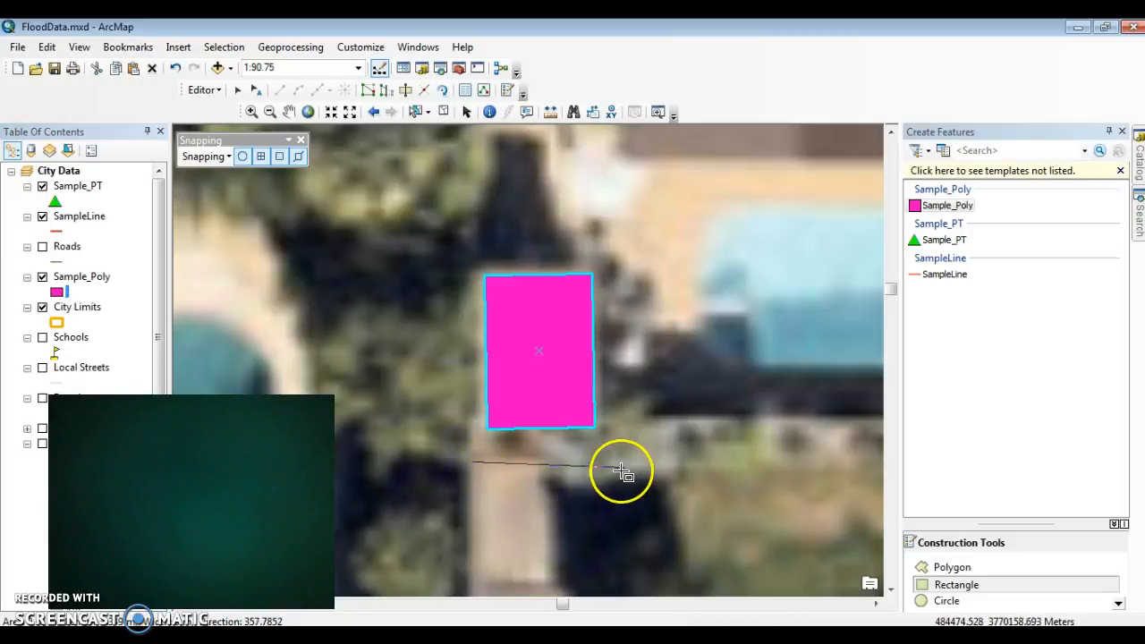
{"action": "right_click", "coordinate": [664, 461]}
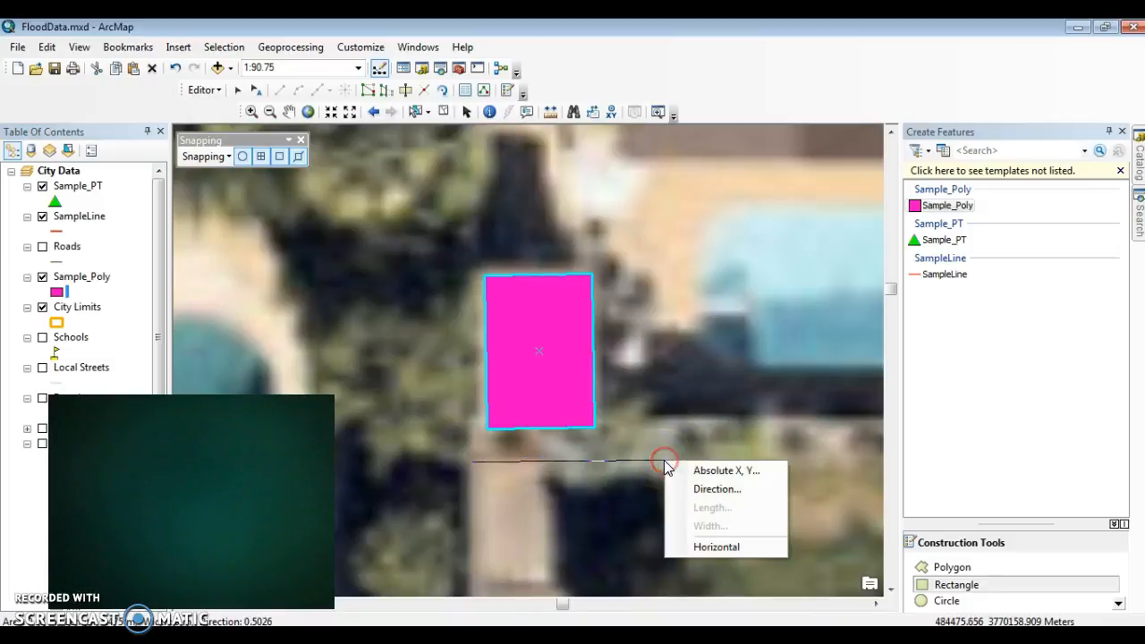
{"action": "left_click", "coordinate": [606, 462]}
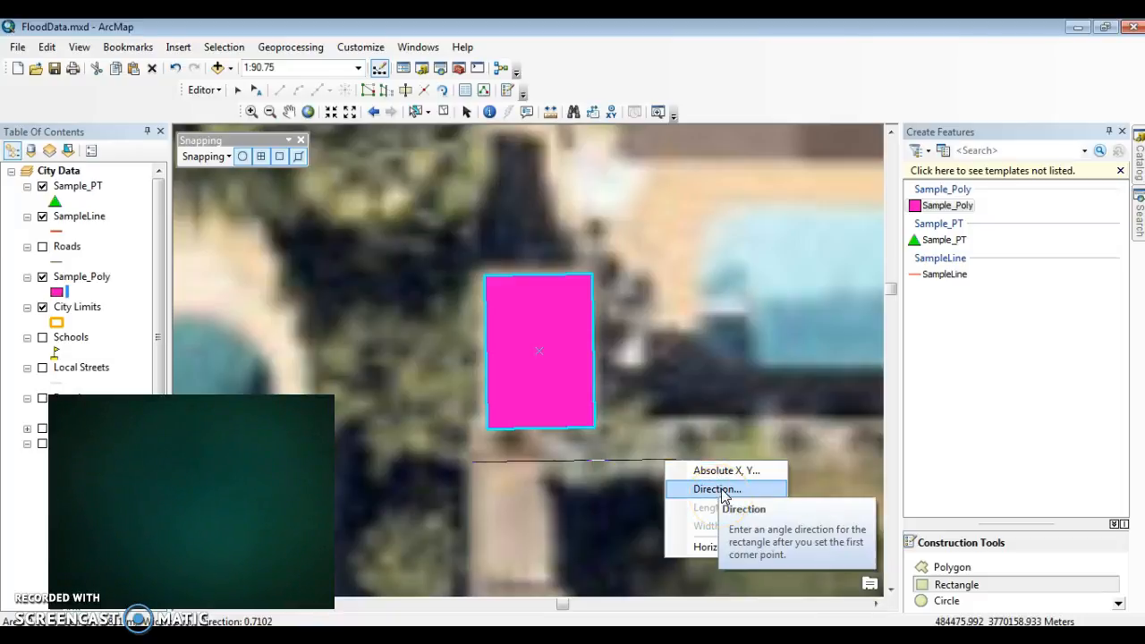
{"action": "left_click", "coordinate": [721, 491]}
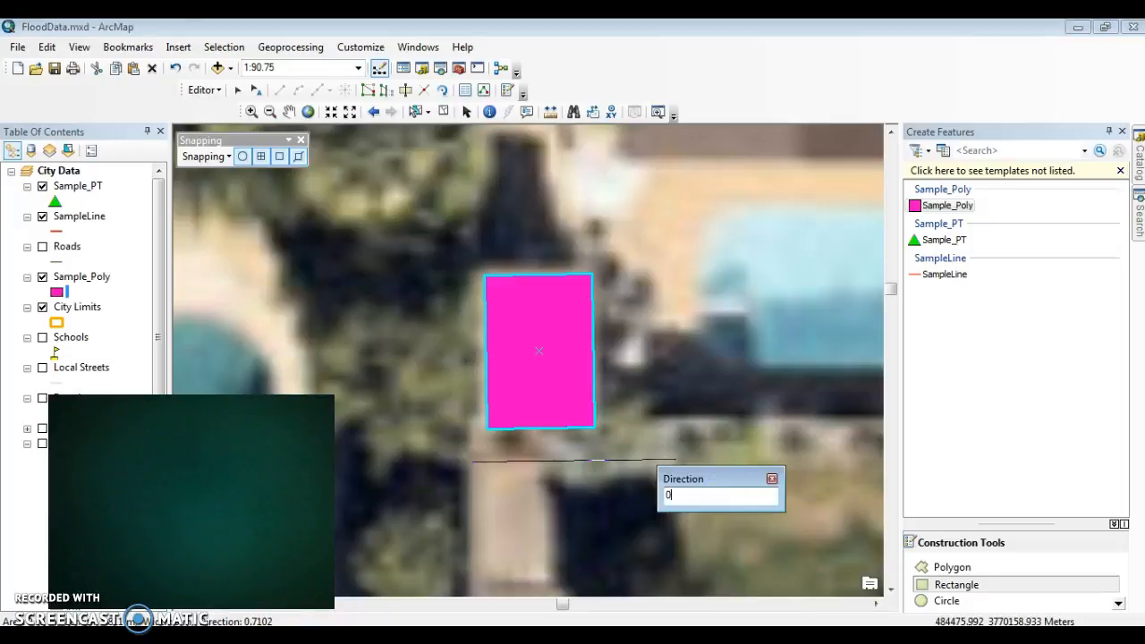
{"action": "key", "text": "Return"}
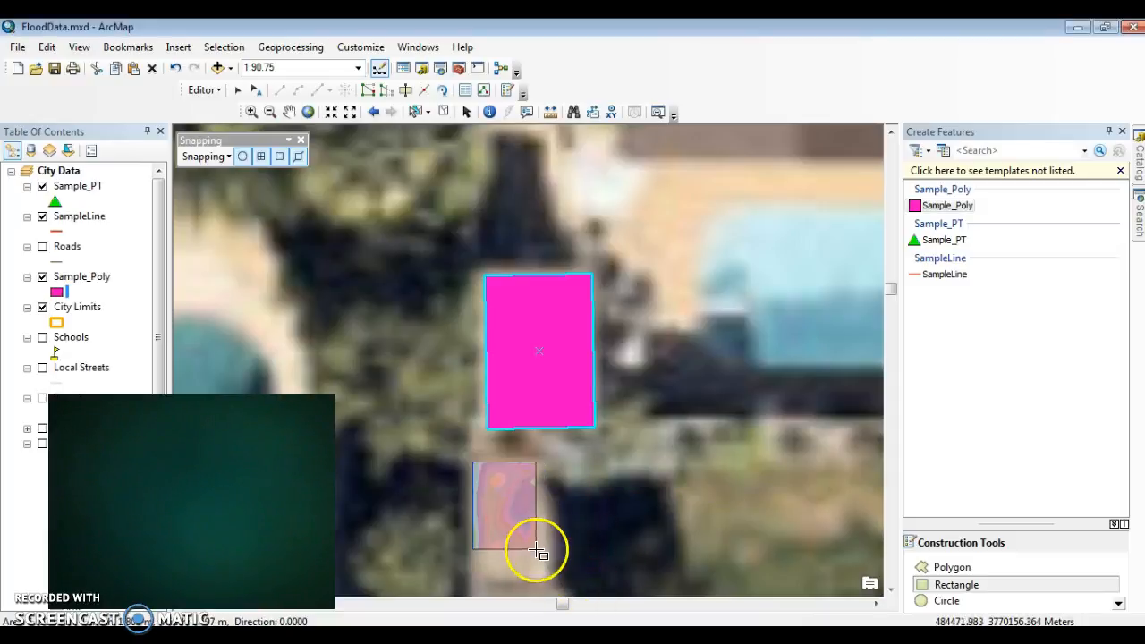
{"action": "left_click", "coordinate": [555, 594]}
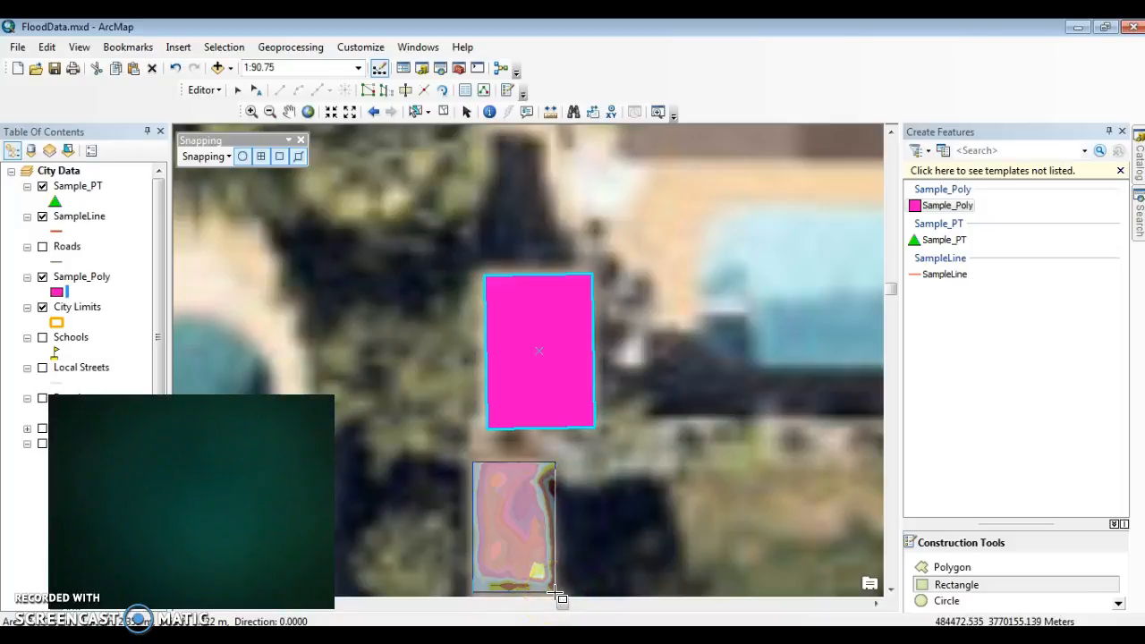
{"action": "left_click", "coordinate": [555, 591]}
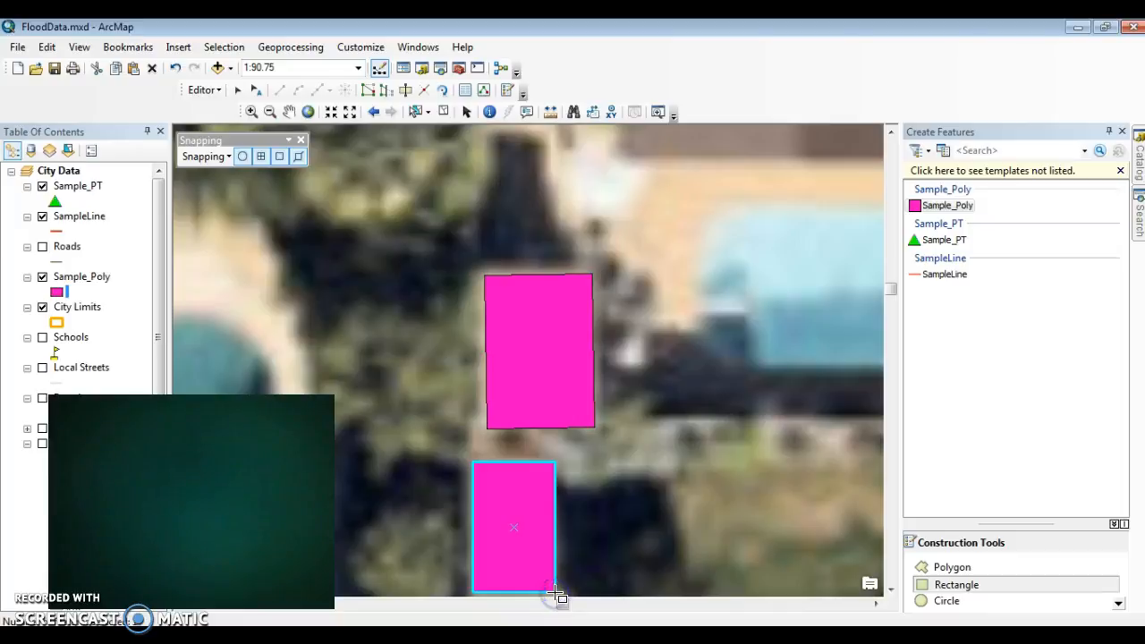
Draw a Sample_Poly polygon from the southern house's northwest roof corner along its north and east edges, finishing at the southeast corner without the southwest corner.
{"action": "scroll", "coordinate": [316, 314], "scroll_direction": "up", "scroll_amount": 3}
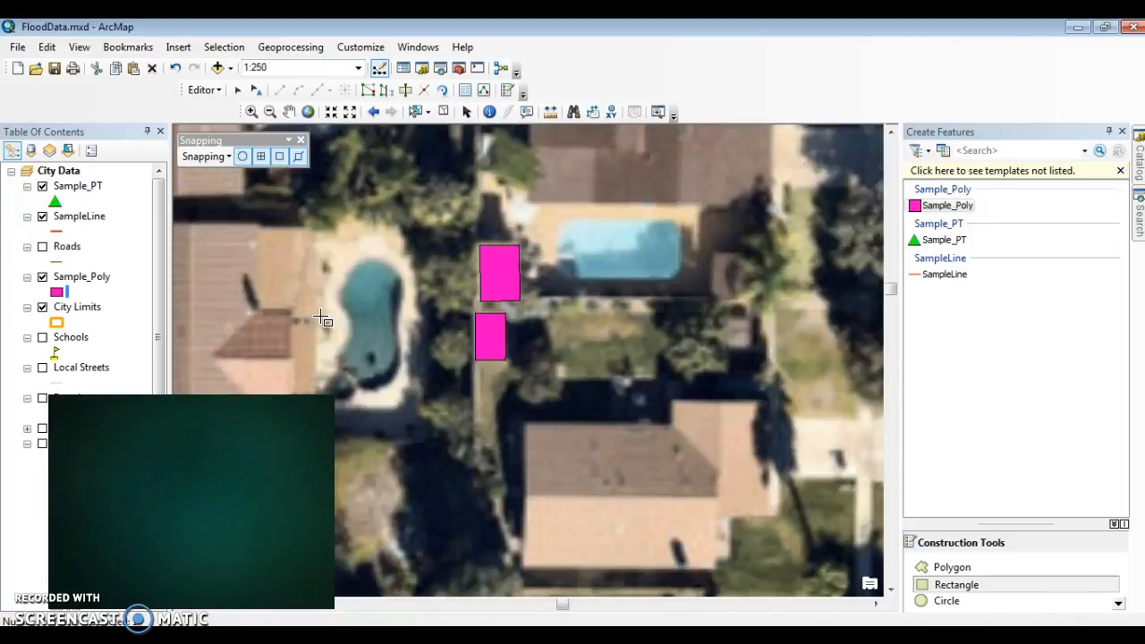
{"action": "left_click", "coordinate": [400, 333]}
{"action": "scroll", "coordinate": [401, 333], "scroll_direction": "up", "scroll_amount": 1}
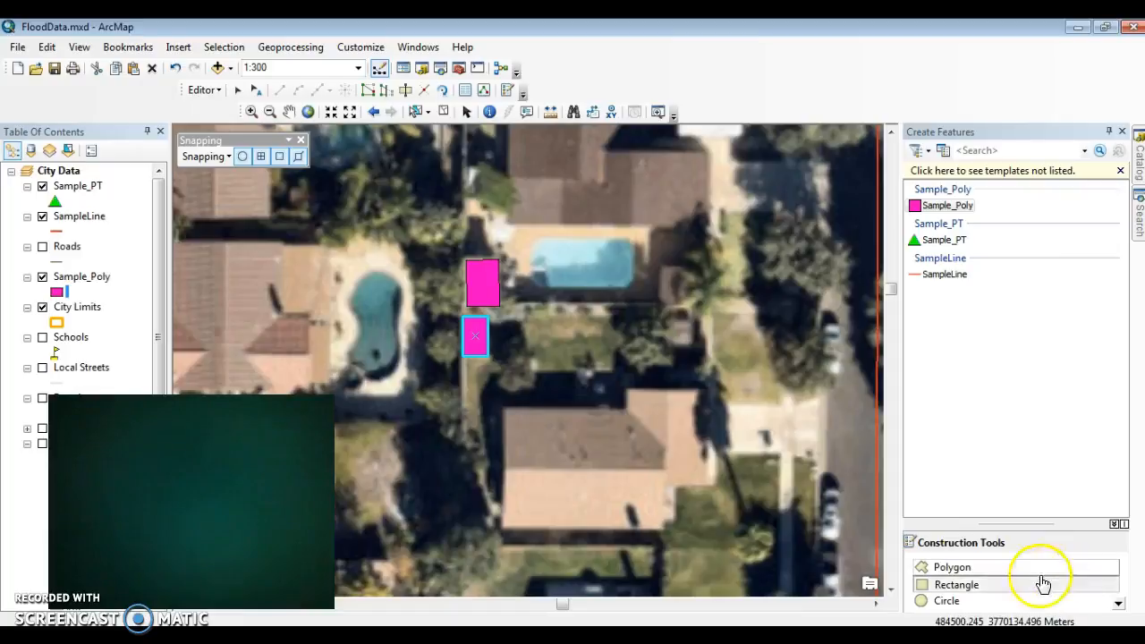
{"action": "left_click", "coordinate": [952, 566]}
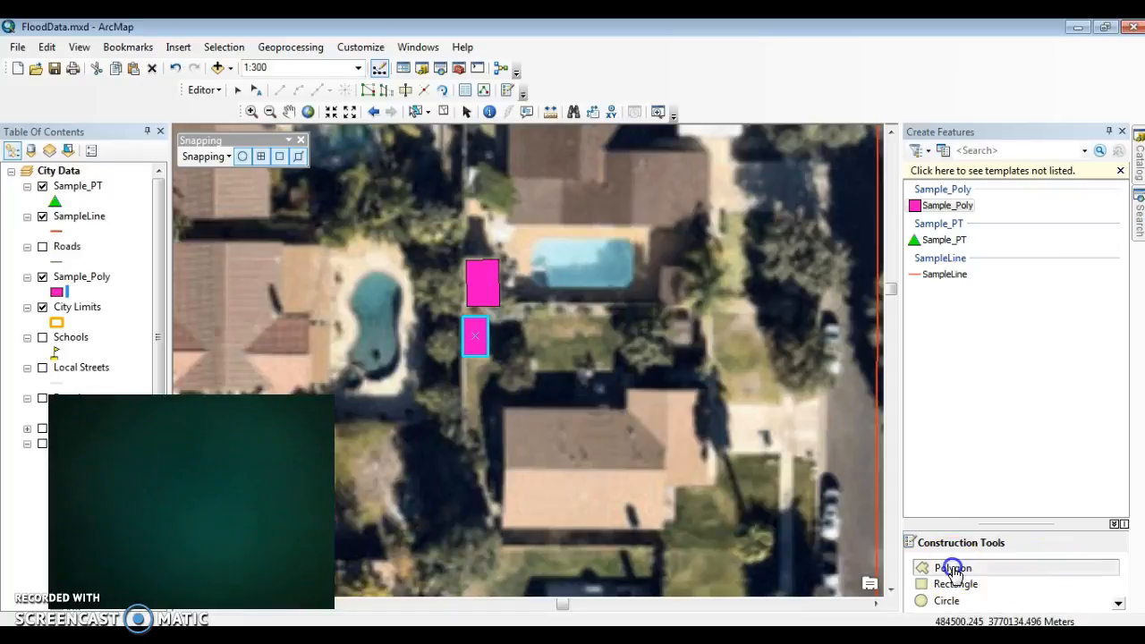
{"action": "left_click", "coordinate": [505, 409]}
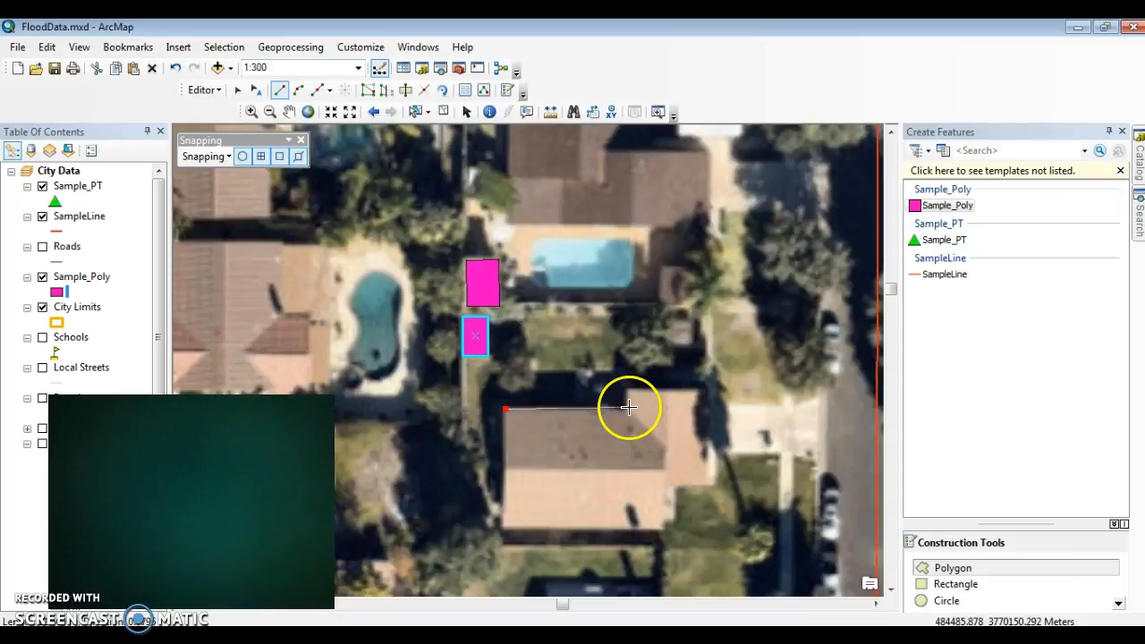
{"action": "left_click", "coordinate": [627, 409]}
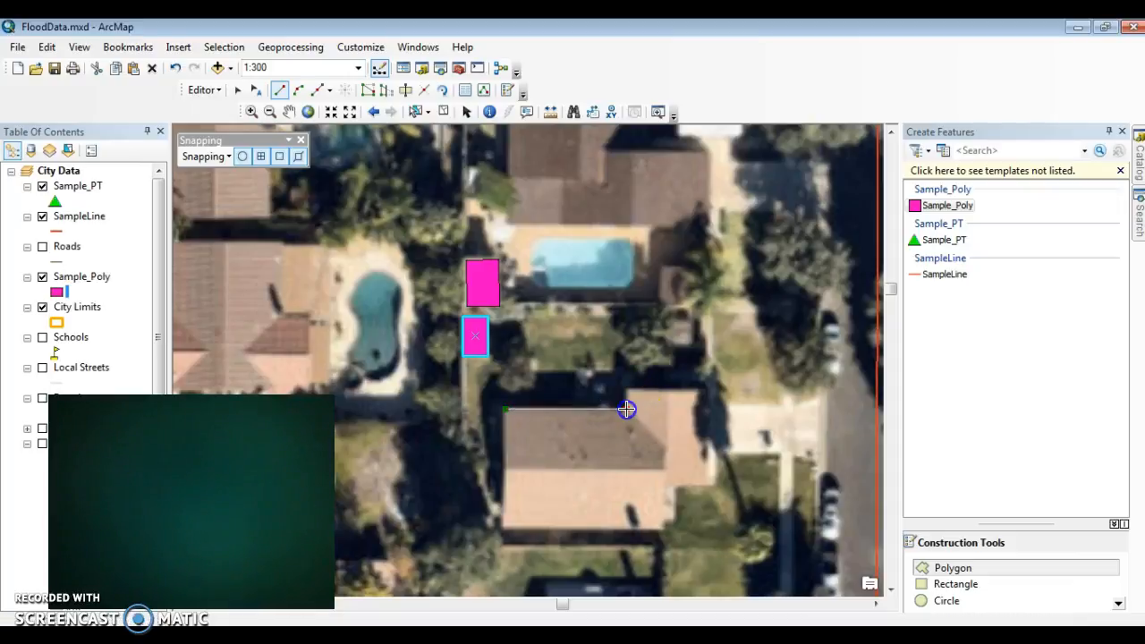
{"action": "left_click", "coordinate": [624, 391]}
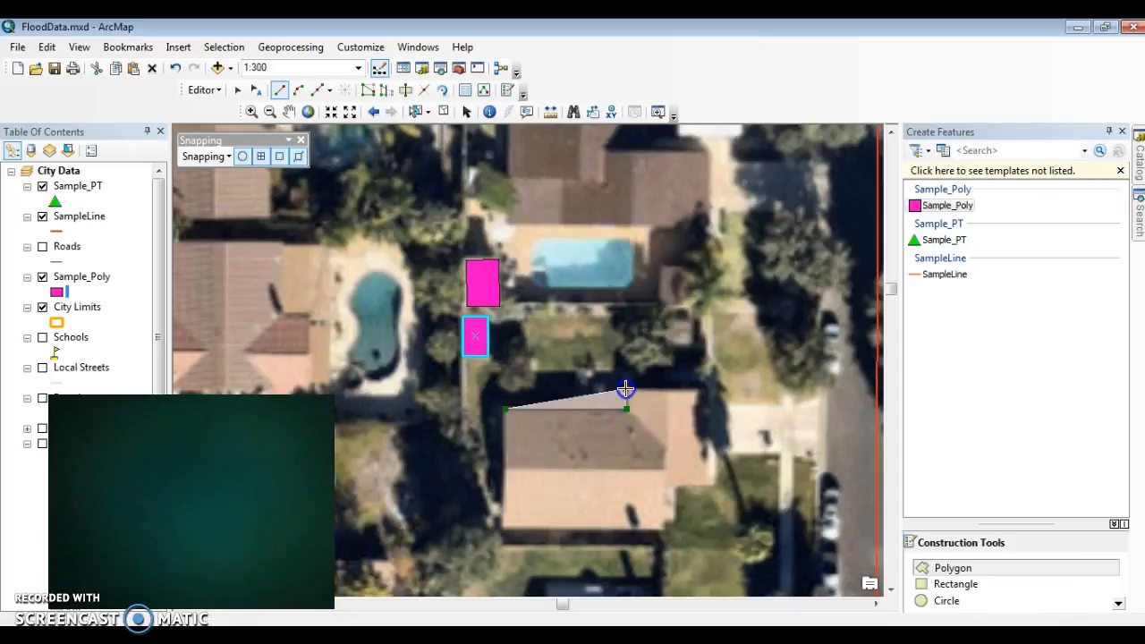
{"action": "left_click", "coordinate": [699, 390]}
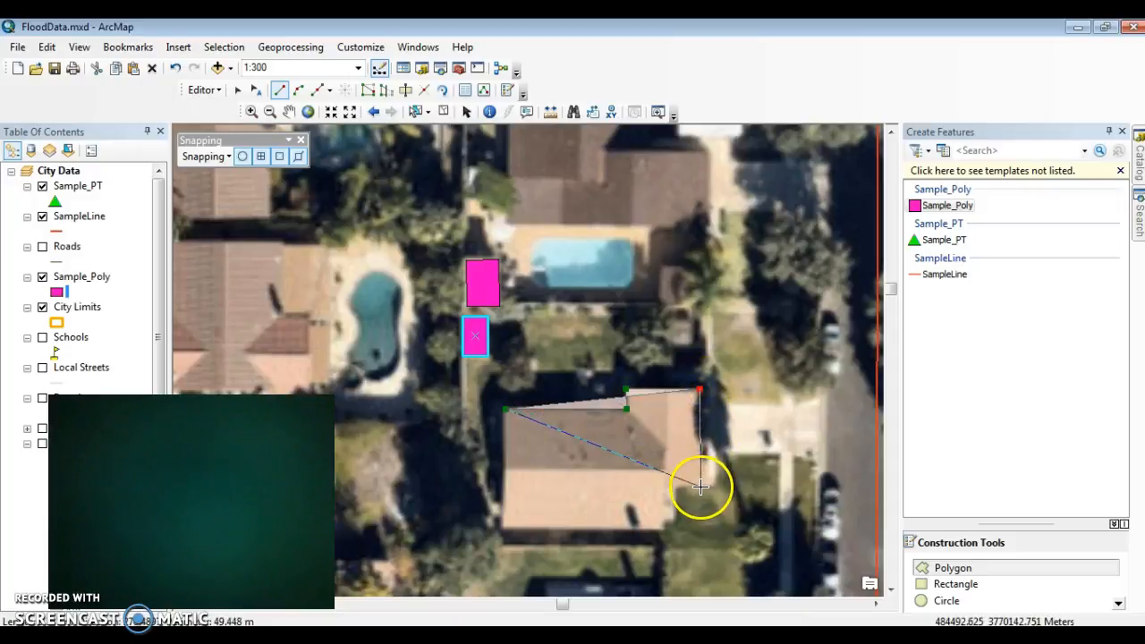
{"action": "left_click", "coordinate": [700, 487]}
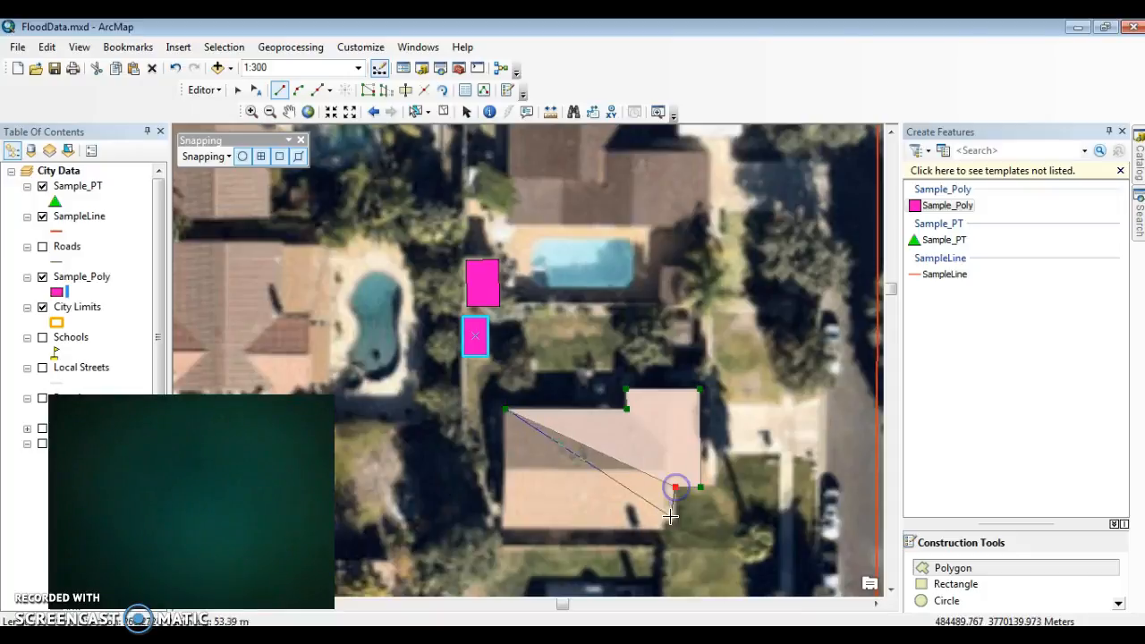
{"action": "double_click", "coordinate": [671, 524]}
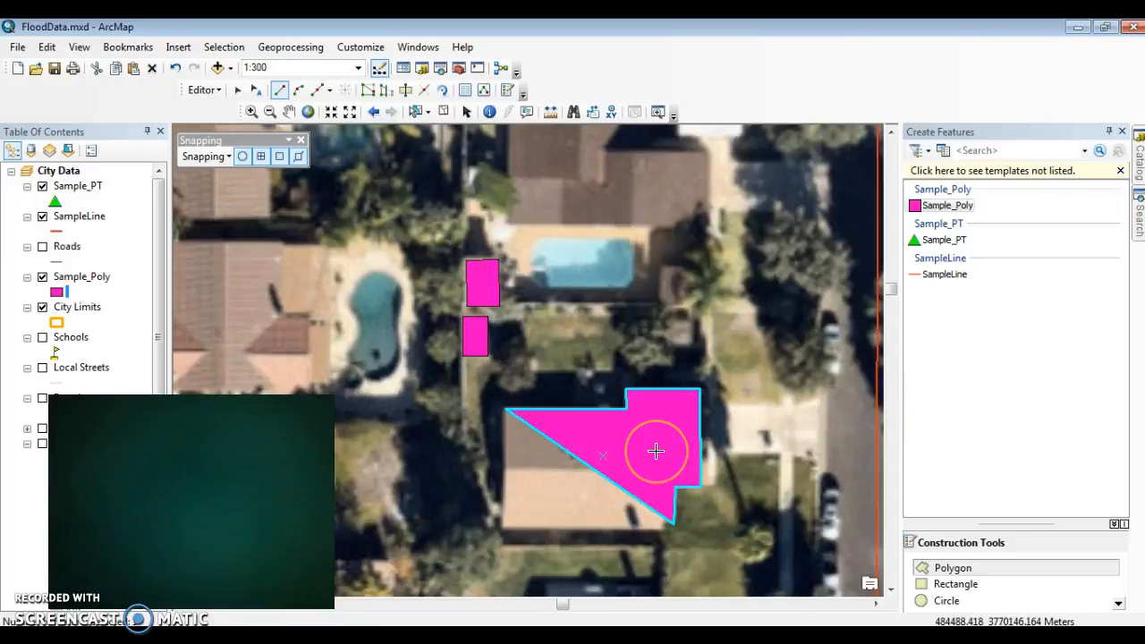
Open the incomplete house polygon for vertex editing and dock the Edit Vertices toolbar with the other toolbars.
{"action": "left_click", "coordinate": [238, 90]}
{"action": "left_click", "coordinate": [625, 468]}
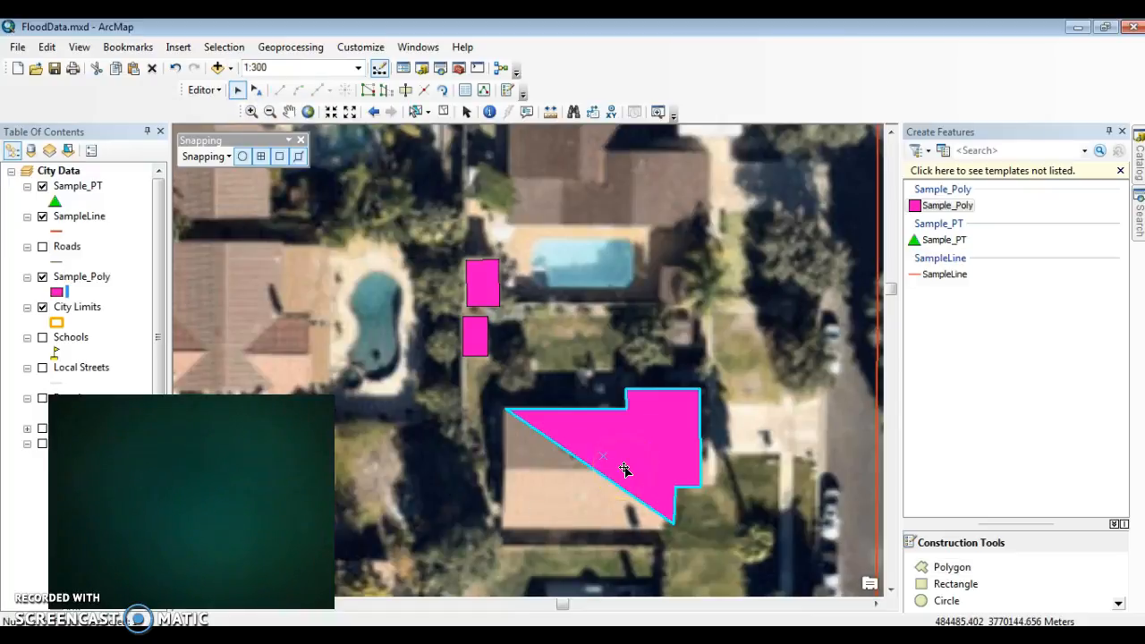
{"action": "double_click", "coordinate": [625, 467]}
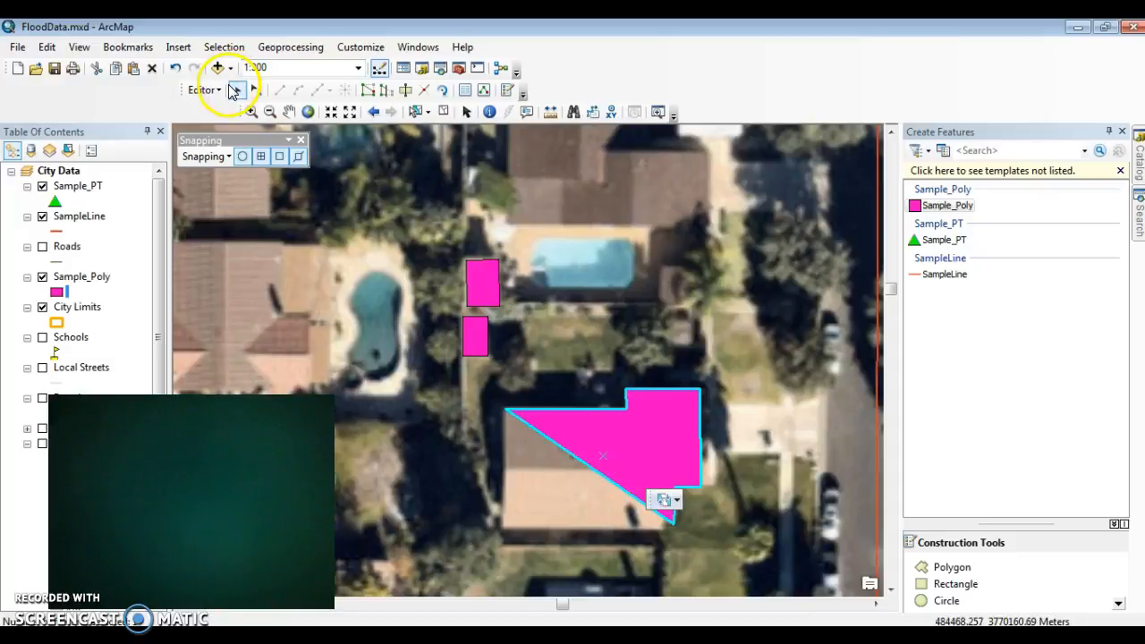
{"action": "left_click", "coordinate": [608, 416]}
{"action": "double_click", "coordinate": [649, 431]}
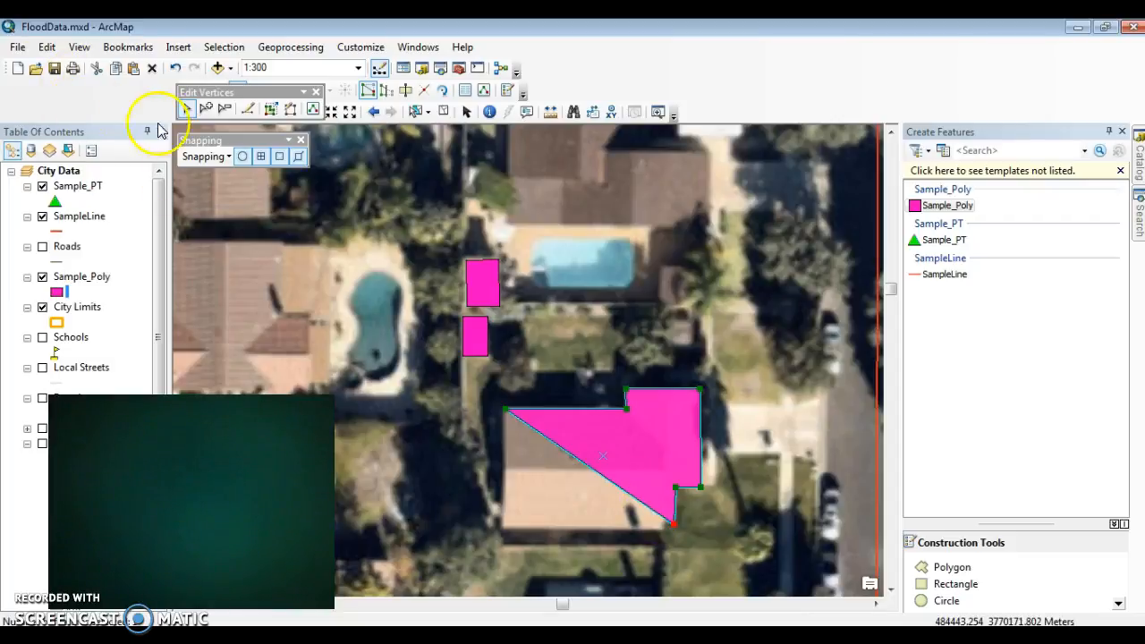
{"action": "double_click", "coordinate": [252, 92]}
{"action": "left_click_drag", "start_coordinate": [239, 104], "coordinate": [161, 105]}
{"action": "left_click", "coordinate": [246, 110]}
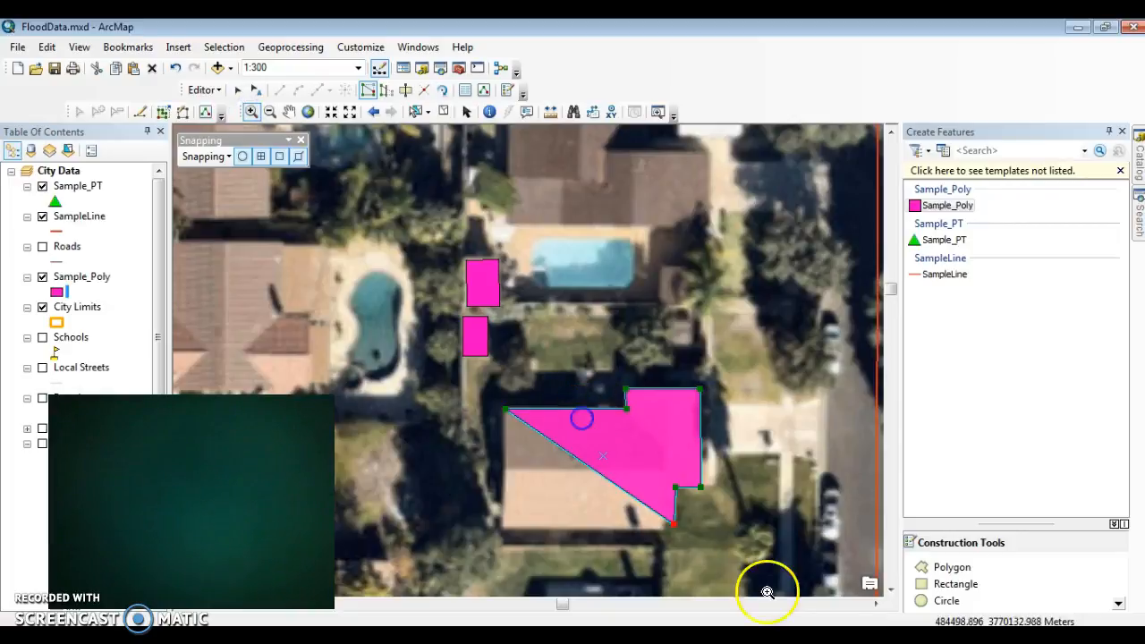
{"action": "left_click_drag", "start_coordinate": [625, 498], "coordinate": [614, 485]}
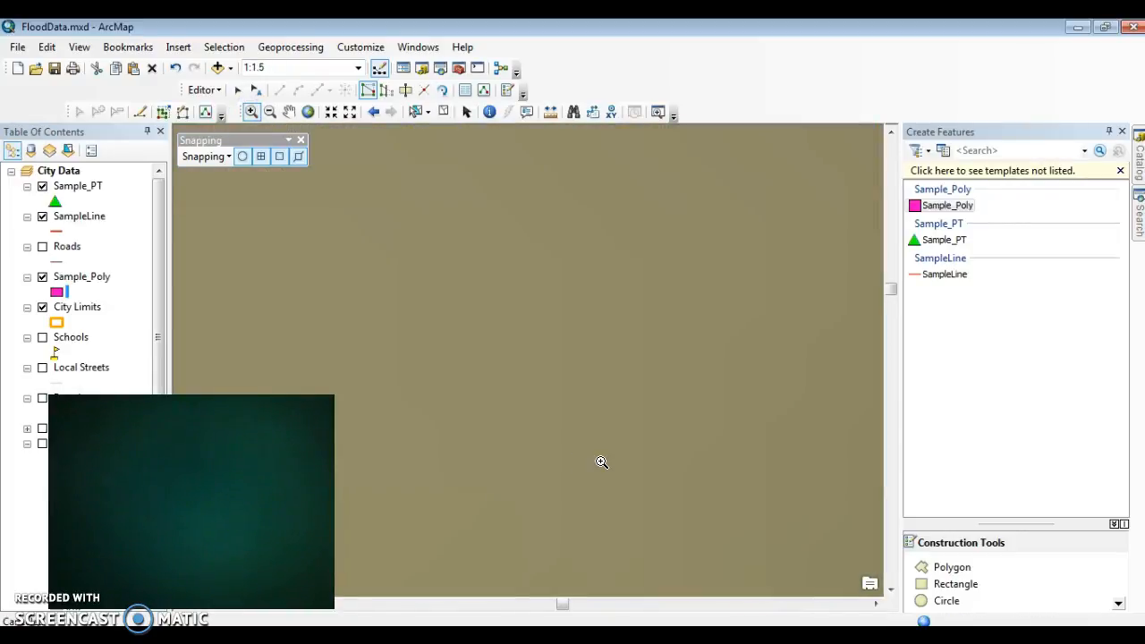
{"action": "left_click", "coordinate": [373, 113]}
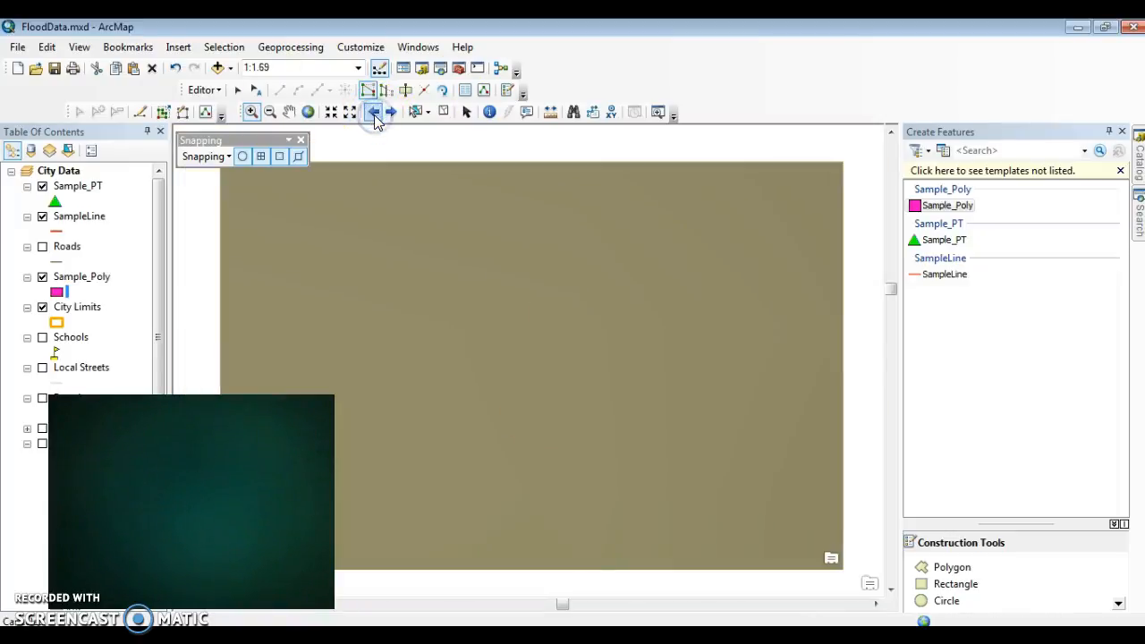
{"action": "left_click", "coordinate": [374, 114]}
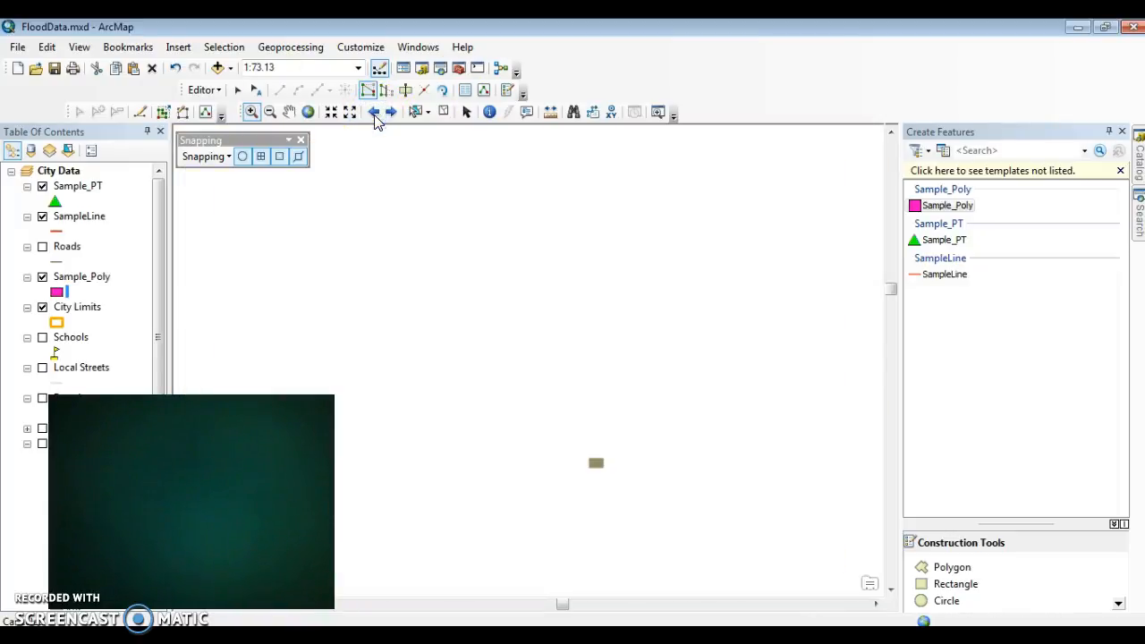
{"action": "right_click", "coordinate": [95, 277]}
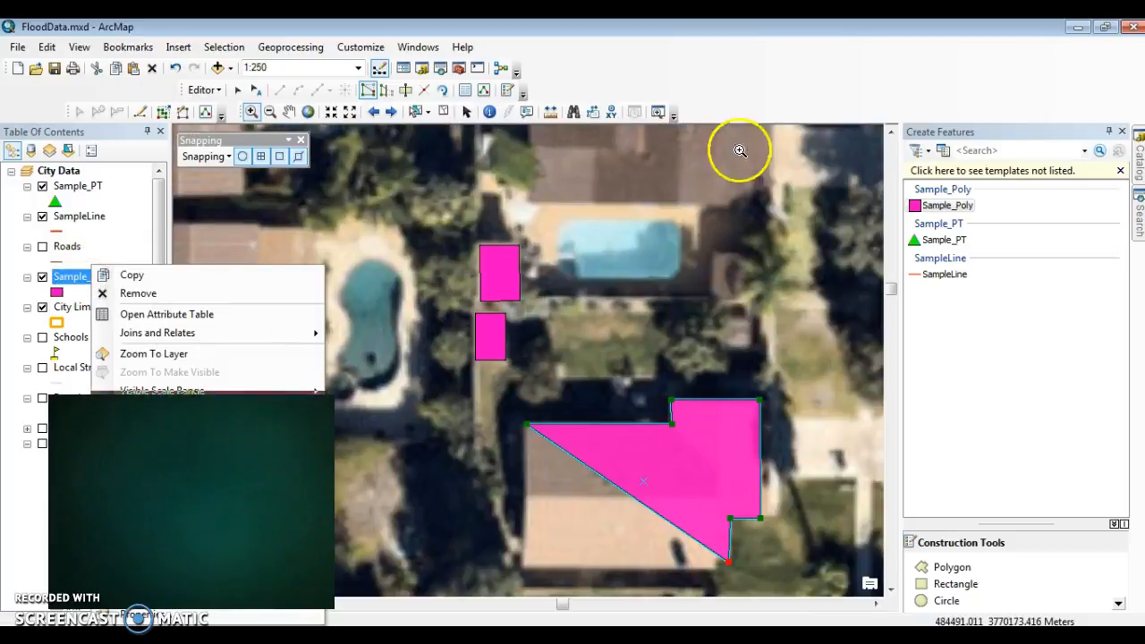
{"action": "left_click", "coordinate": [751, 40]}
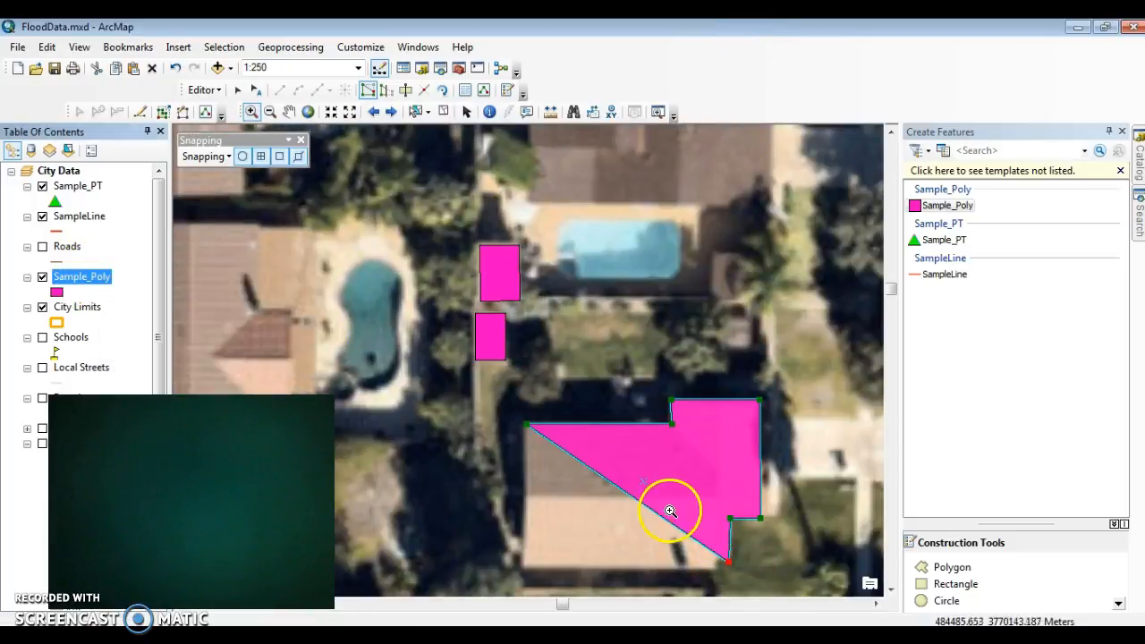
{"action": "left_click", "coordinate": [636, 483]}
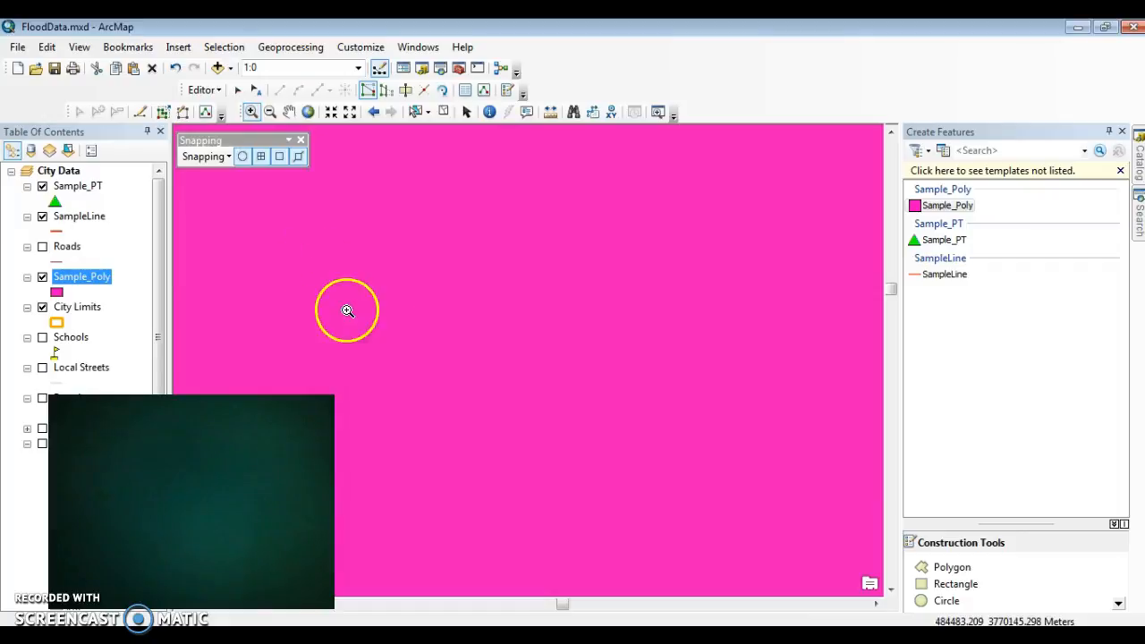
{"action": "left_click", "coordinate": [375, 112]}
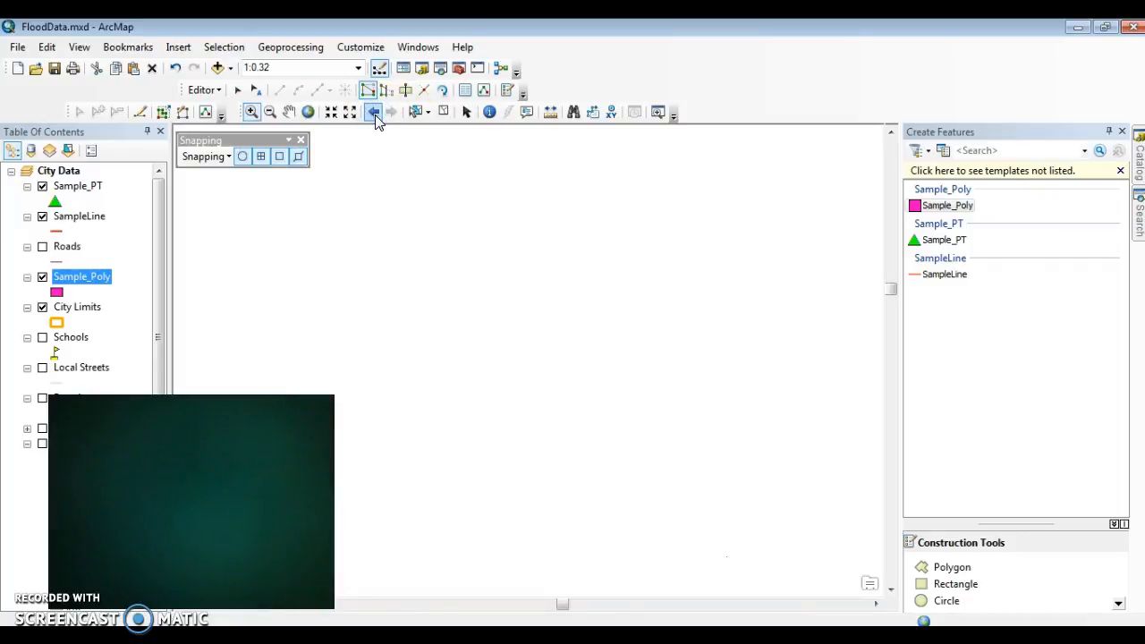
{"action": "left_click", "coordinate": [375, 115]}
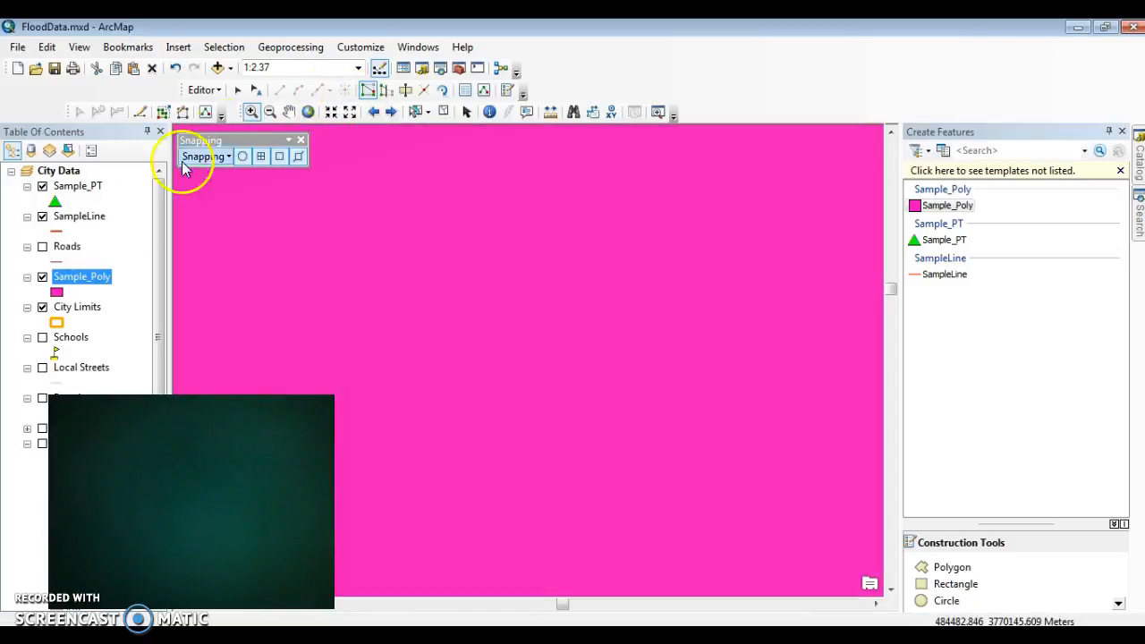
{"action": "right_click", "coordinate": [83, 276]}
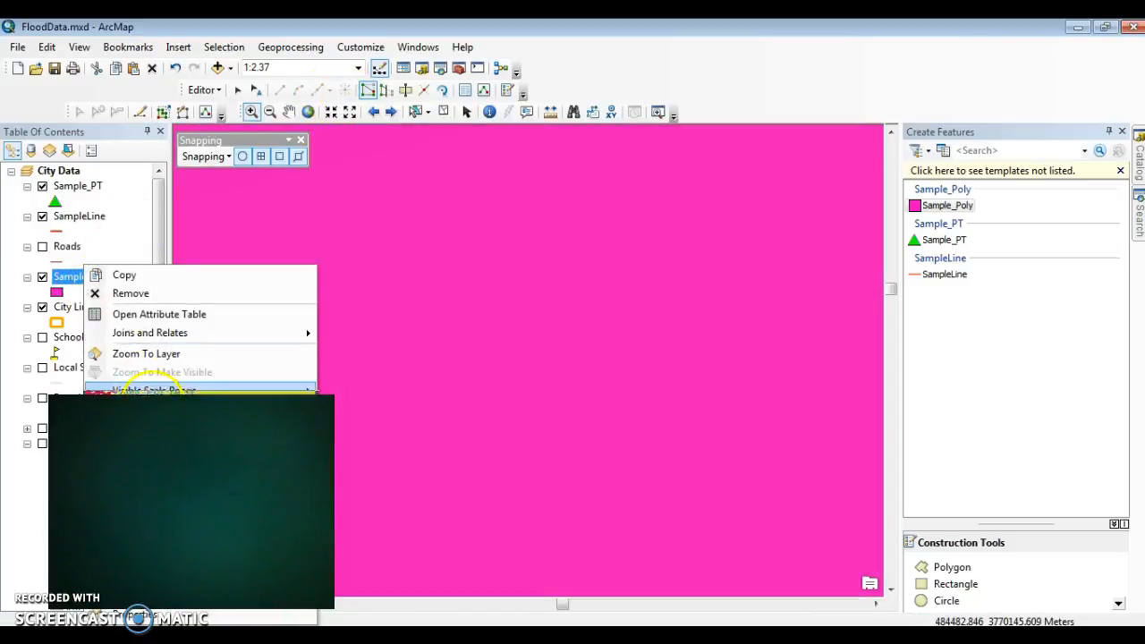
{"action": "left_click", "coordinate": [134, 614]}
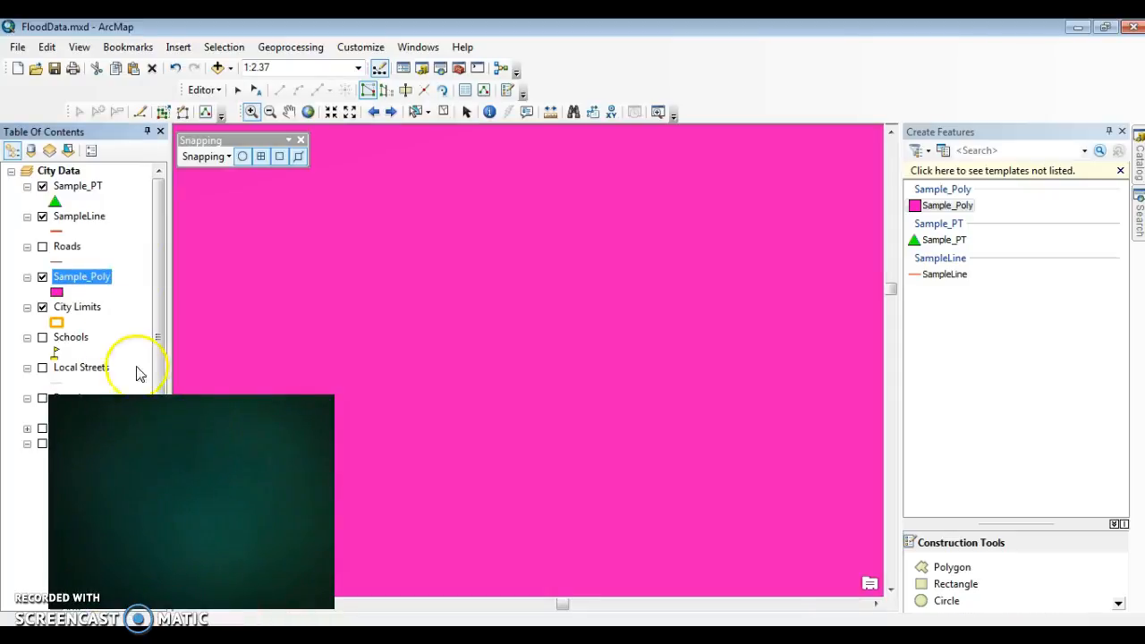
{"action": "right_click", "coordinate": [91, 274]}
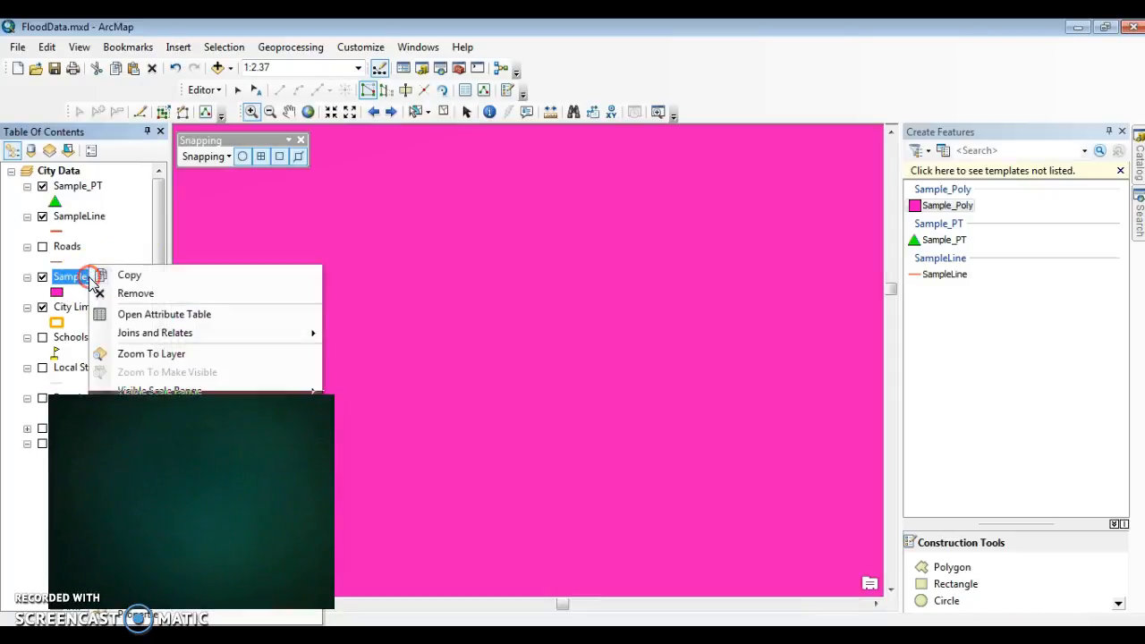
{"action": "left_click", "coordinate": [136, 354]}
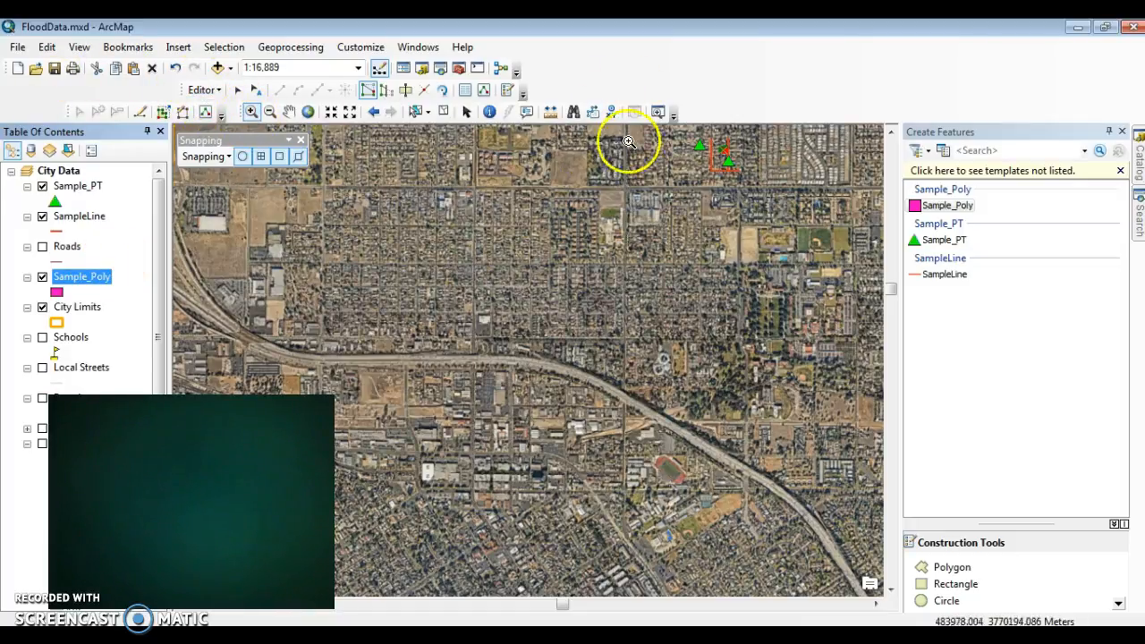
{"action": "left_click", "coordinate": [683, 143]}
{"action": "left_click", "coordinate": [720, 176]}
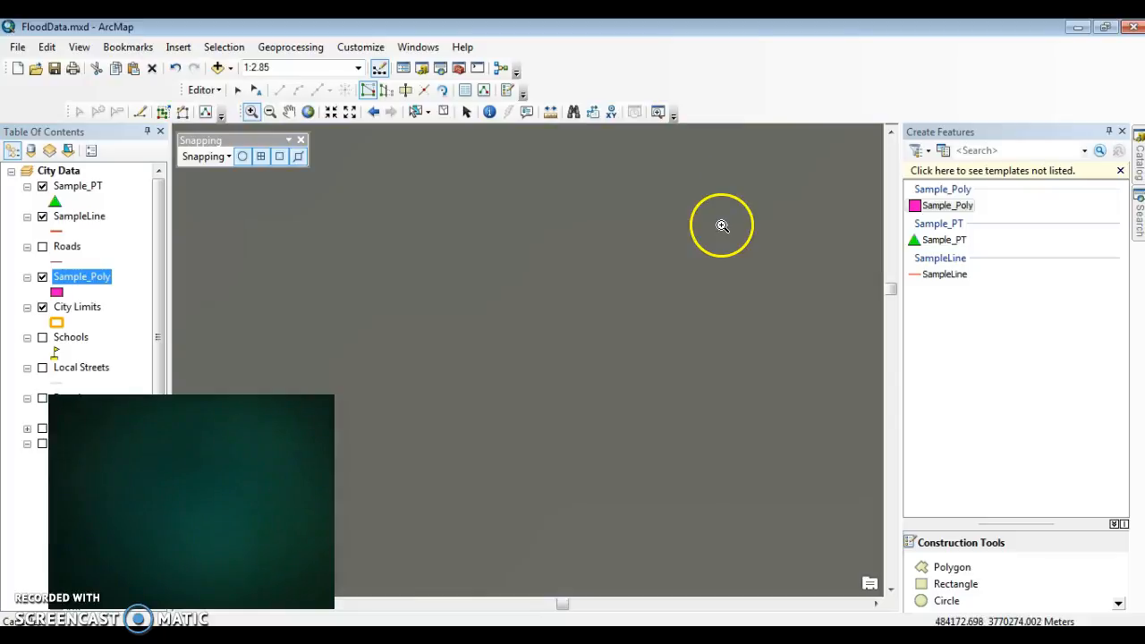
{"action": "scroll", "coordinate": [750, 261], "scroll_direction": "up", "scroll_amount": 4}
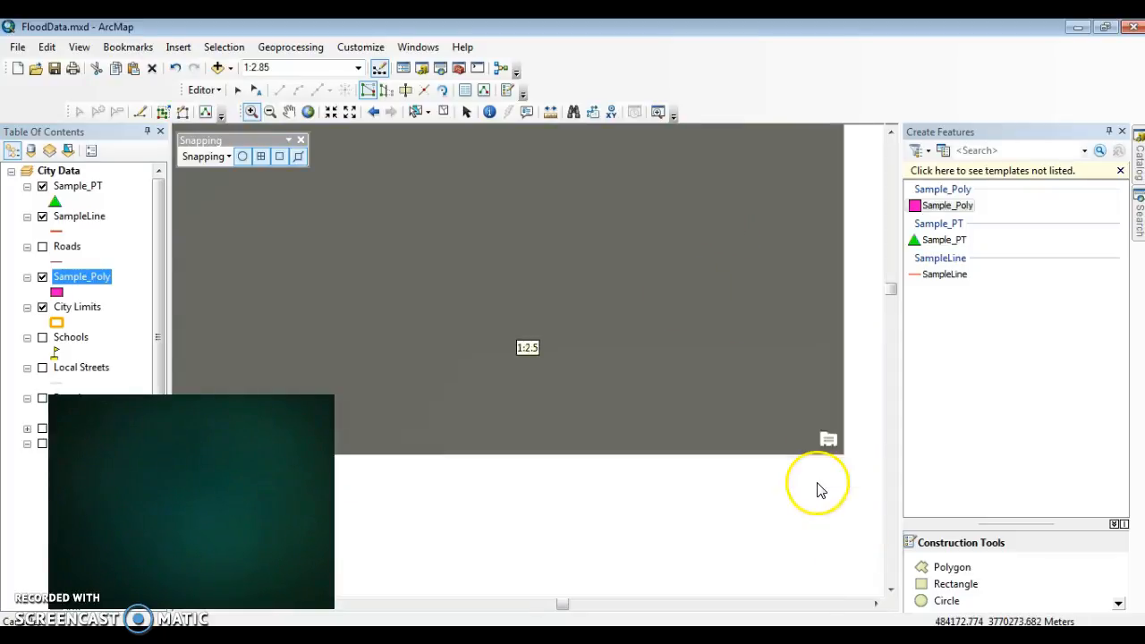
{"action": "scroll", "coordinate": [819, 489], "scroll_direction": "up", "scroll_amount": 5}
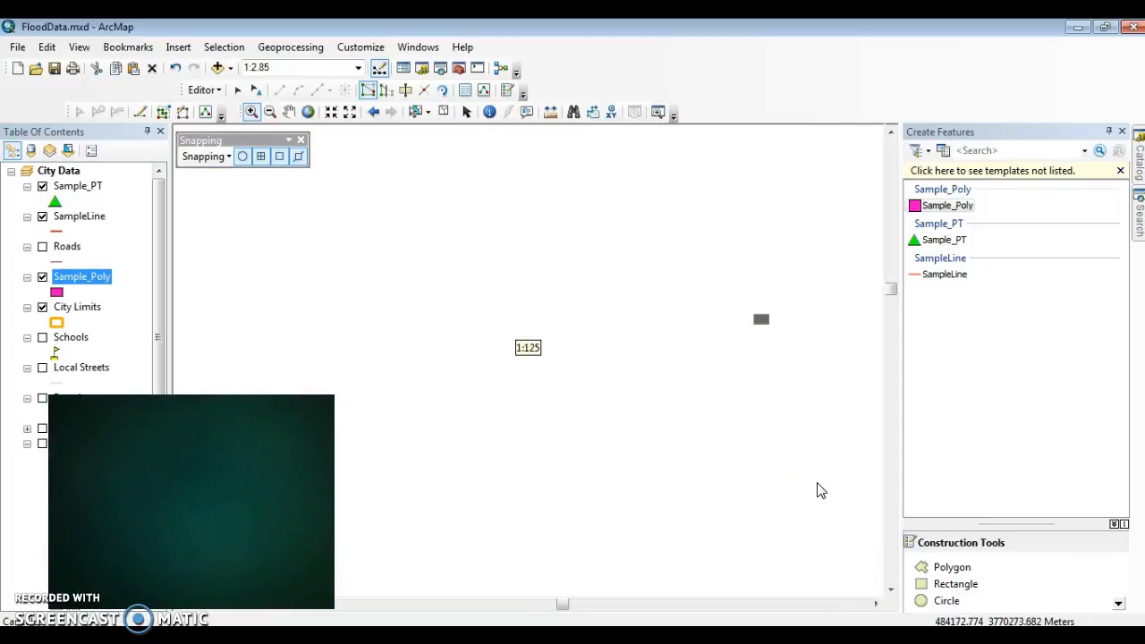
{"action": "scroll", "coordinate": [817, 483], "scroll_direction": "down", "scroll_amount": 5}
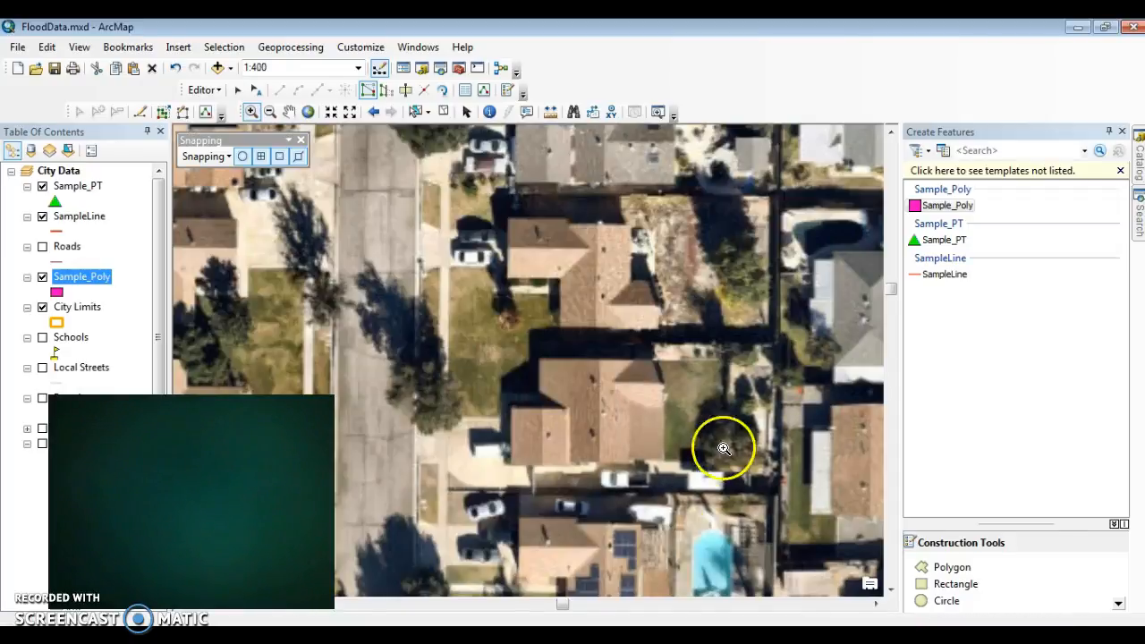
Zoom to the Sample_Poly layer and zoom in closely on the incomplete house polygon's southeast corner.
{"action": "left_click", "coordinate": [43, 278]}
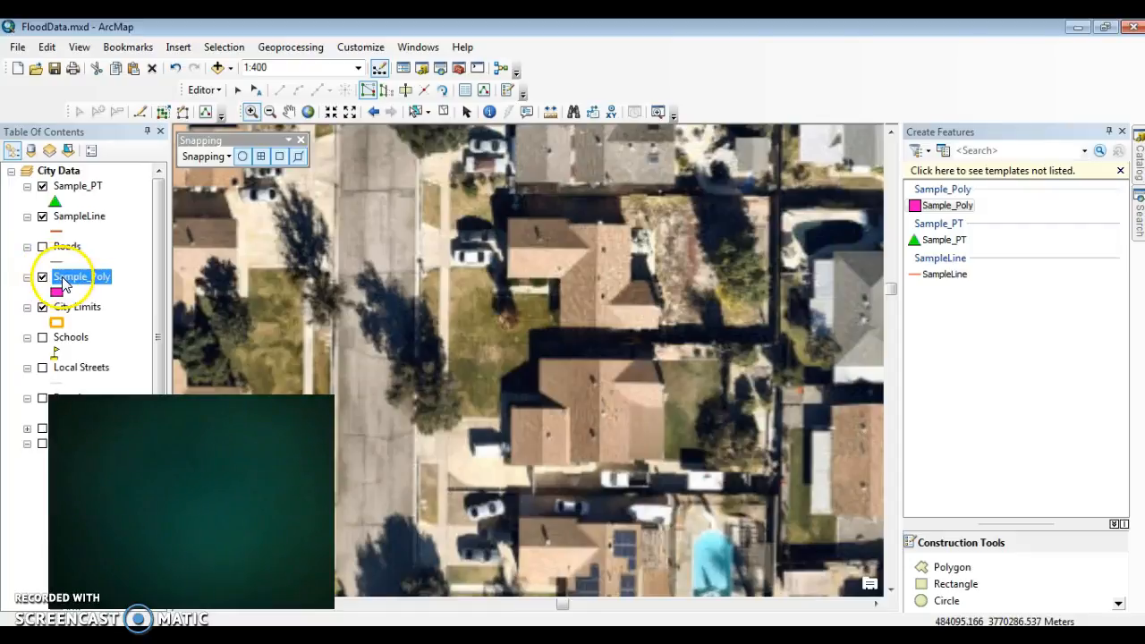
{"action": "right_click", "coordinate": [63, 268]}
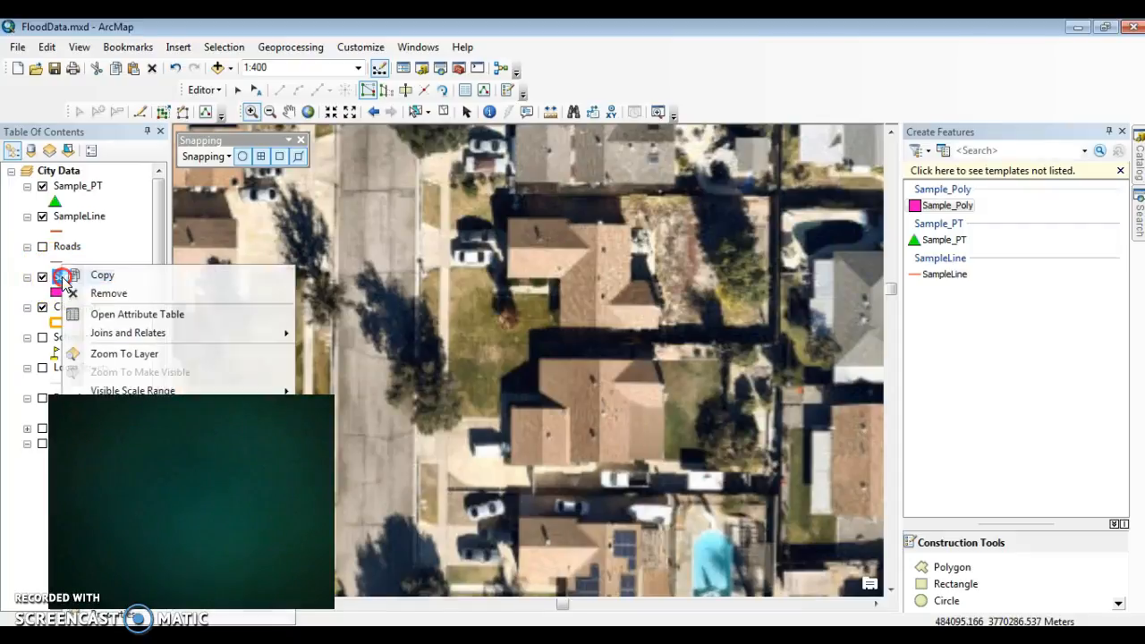
{"action": "left_click", "coordinate": [98, 354]}
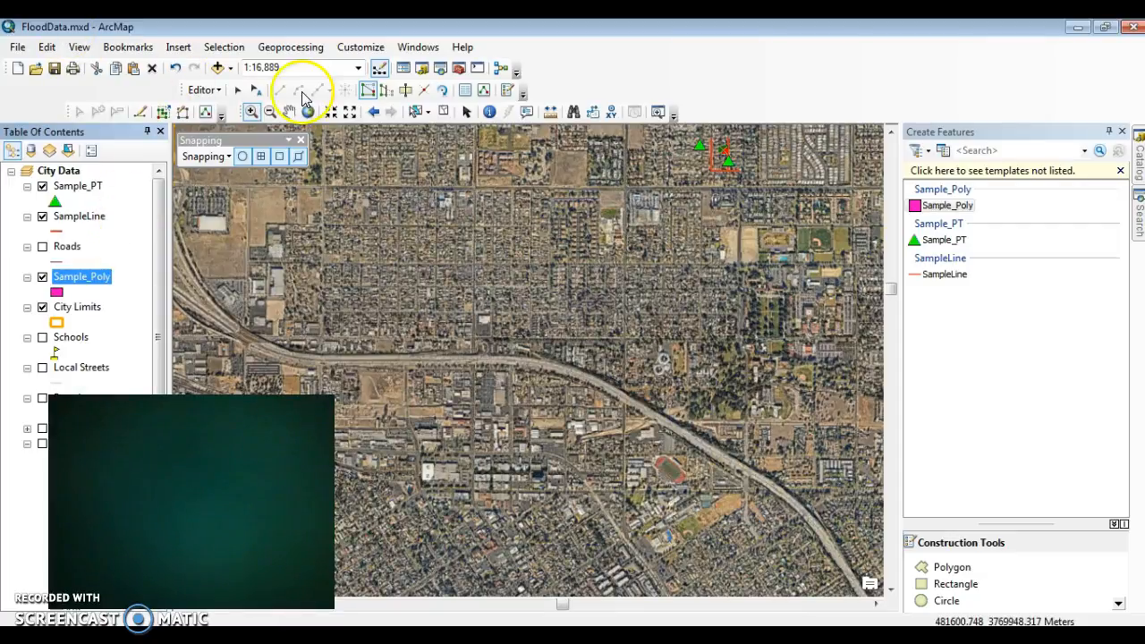
{"action": "left_click", "coordinate": [252, 113]}
{"action": "left_click_drag", "start_coordinate": [698, 155], "coordinate": [778, 205]}
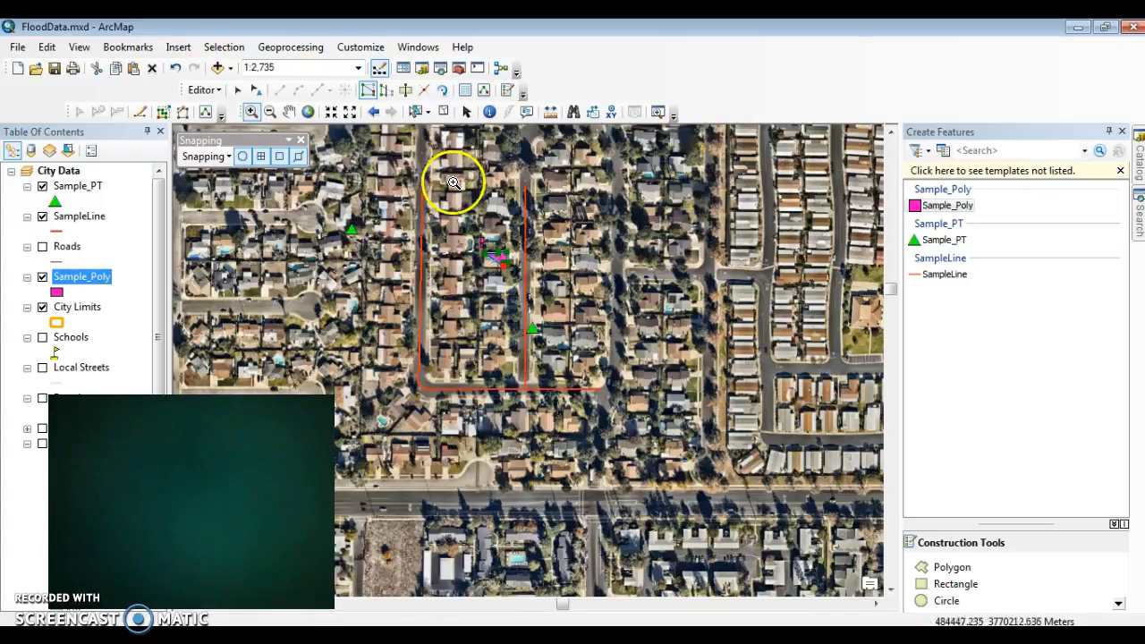
{"action": "left_click_drag", "start_coordinate": [462, 200], "coordinate": [540, 275]}
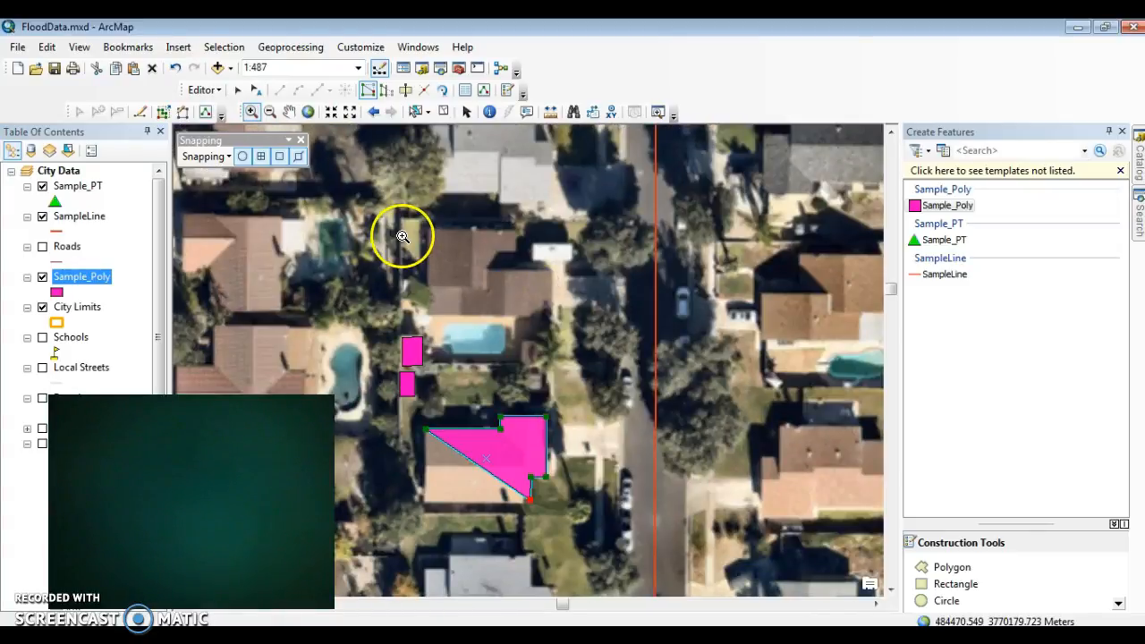
{"action": "left_click_drag", "start_coordinate": [473, 456], "coordinate": [553, 514]}
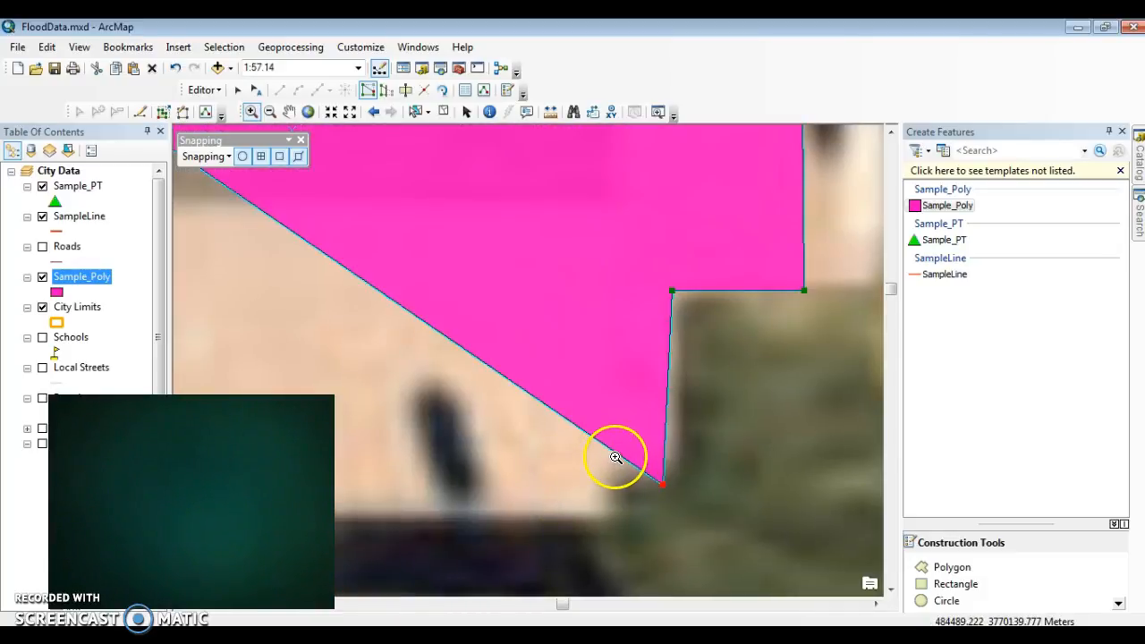
Reopen the house polygon for vertex editing, insert a vertex on its diagonal edge and move it to the roof notch just west of the southeast corner.
{"action": "left_click", "coordinate": [953, 569]}
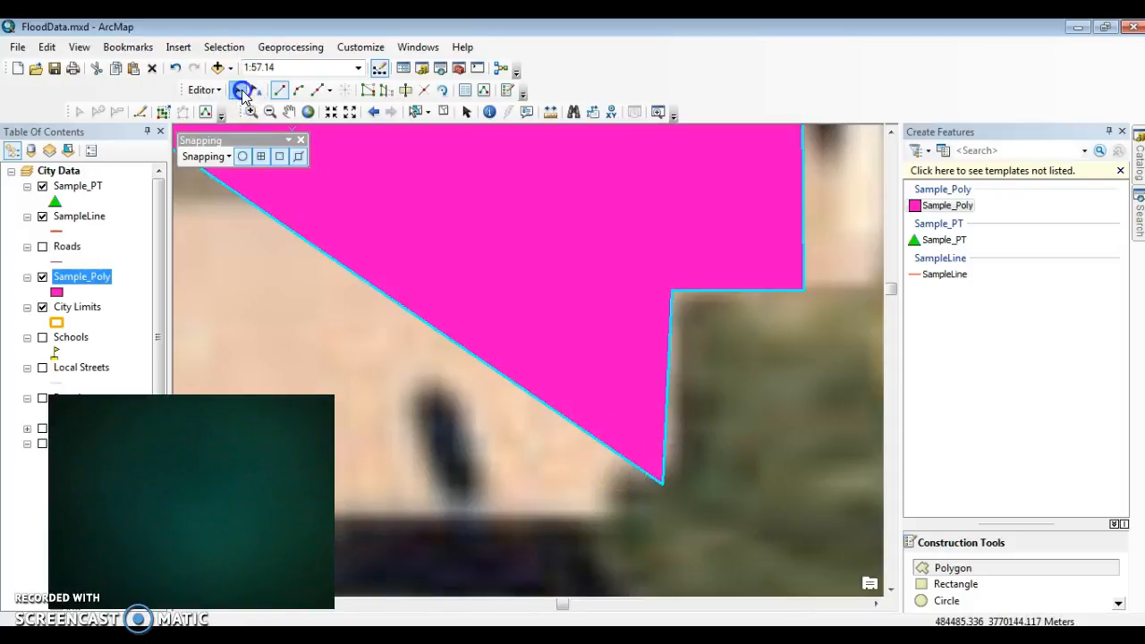
{"action": "double_click", "coordinate": [424, 265]}
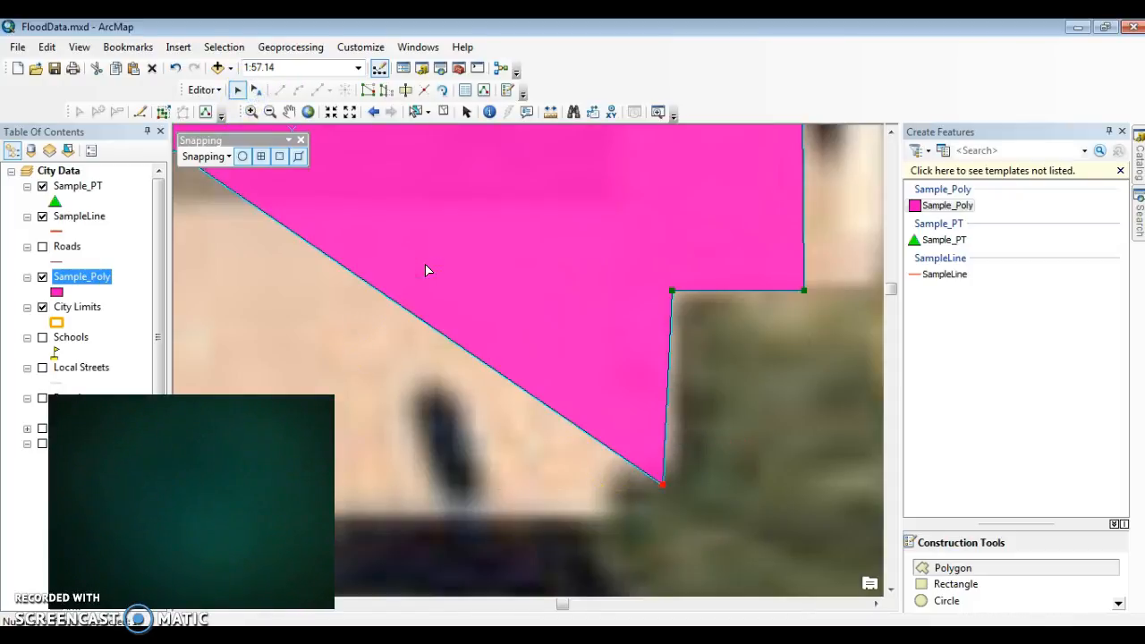
{"action": "right_click", "coordinate": [601, 446]}
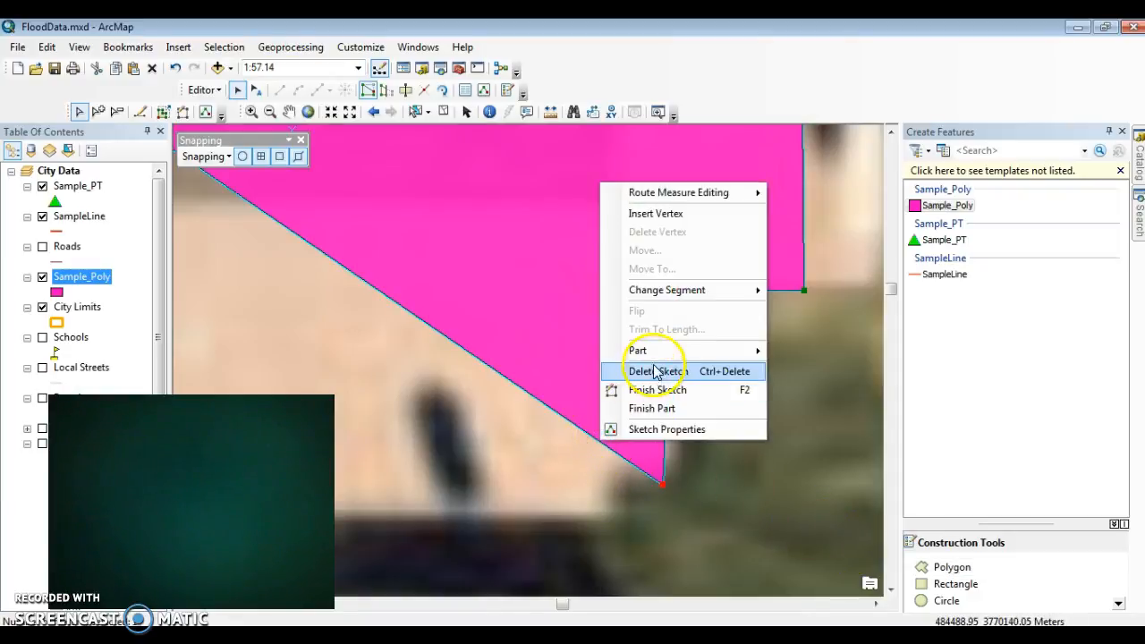
{"action": "left_click", "coordinate": [657, 216]}
{"action": "left_click_drag", "start_coordinate": [600, 442], "coordinate": [619, 482]}
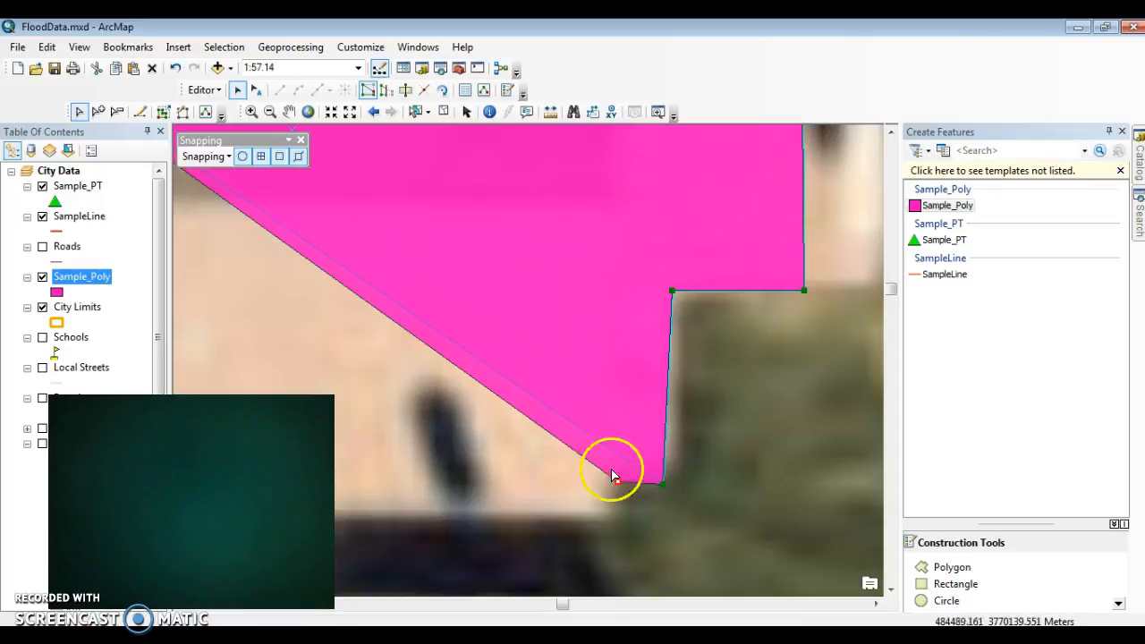
Insert another vertex on the diagonal edge and move it directly south of the notch vertex, onto the roof's south edge.
{"action": "right_click", "coordinate": [511, 409]}
{"action": "left_click", "coordinate": [575, 176]}
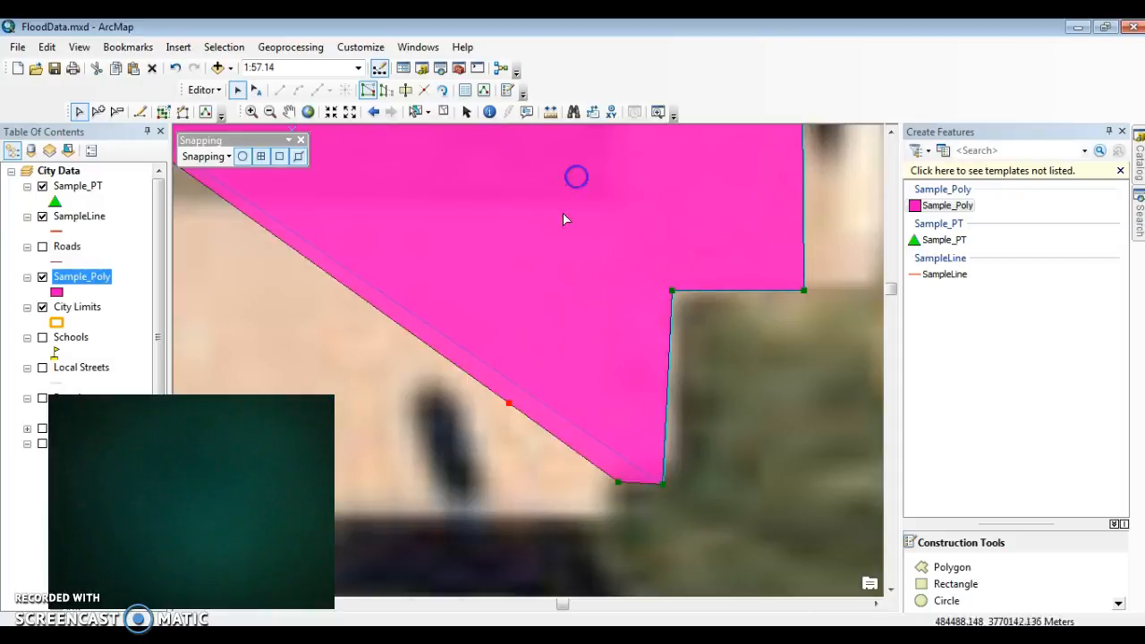
{"action": "left_click_drag", "start_coordinate": [508, 404], "coordinate": [616, 521]}
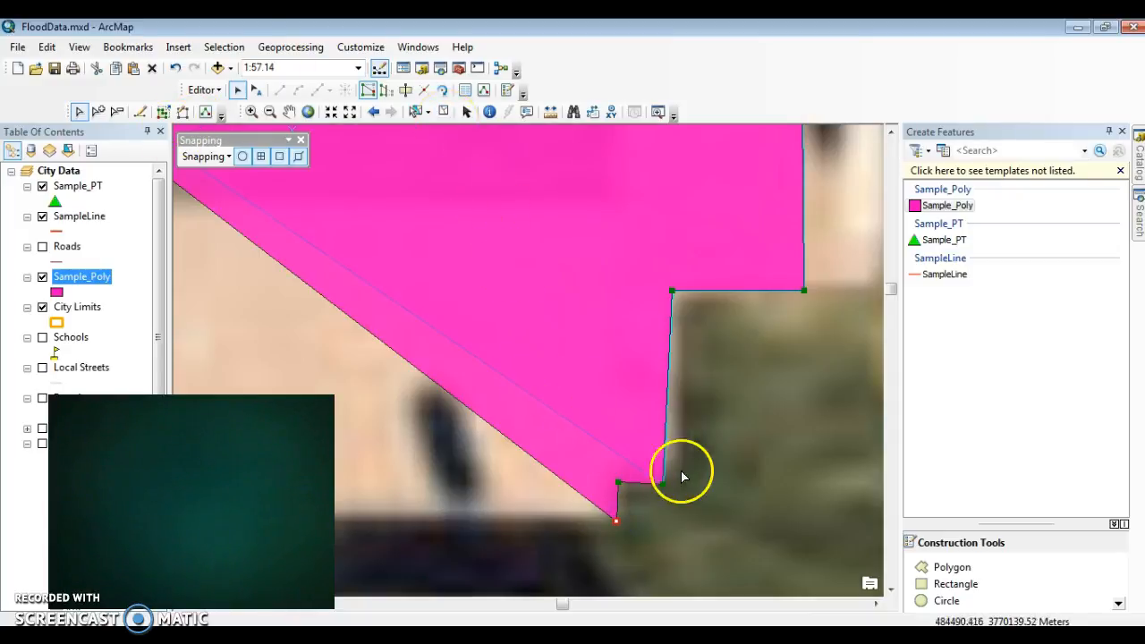
{"action": "left_click_drag", "start_coordinate": [616, 521], "coordinate": [622, 521]}
{"action": "left_click", "coordinate": [600, 499]}
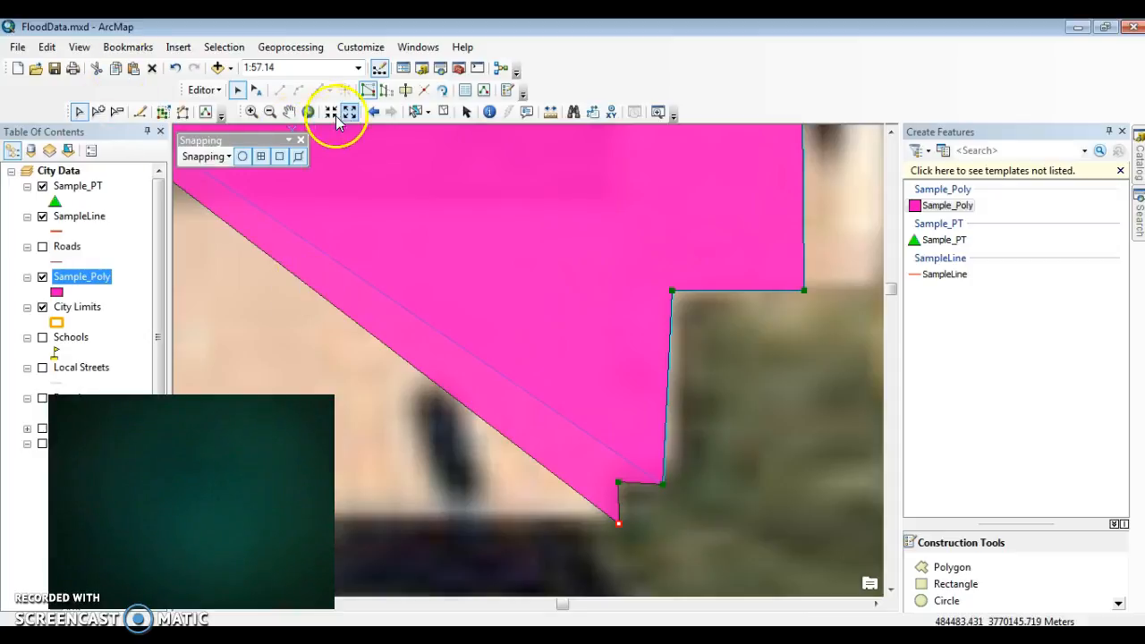
Reopen the house polygon for vertex editing, insert a vertex on its diagonal edge and move it to the roof's southwest corner.
{"action": "left_click", "coordinate": [288, 109]}
{"action": "left_click_drag", "start_coordinate": [358, 283], "coordinate": [761, 311]}
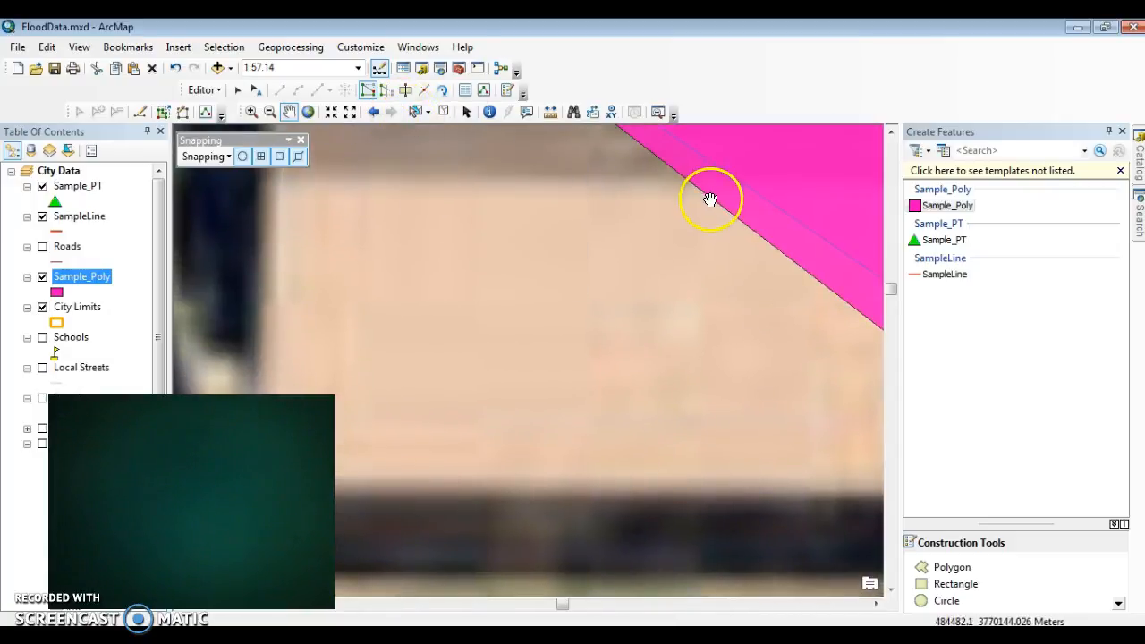
{"action": "left_click", "coordinate": [928, 571]}
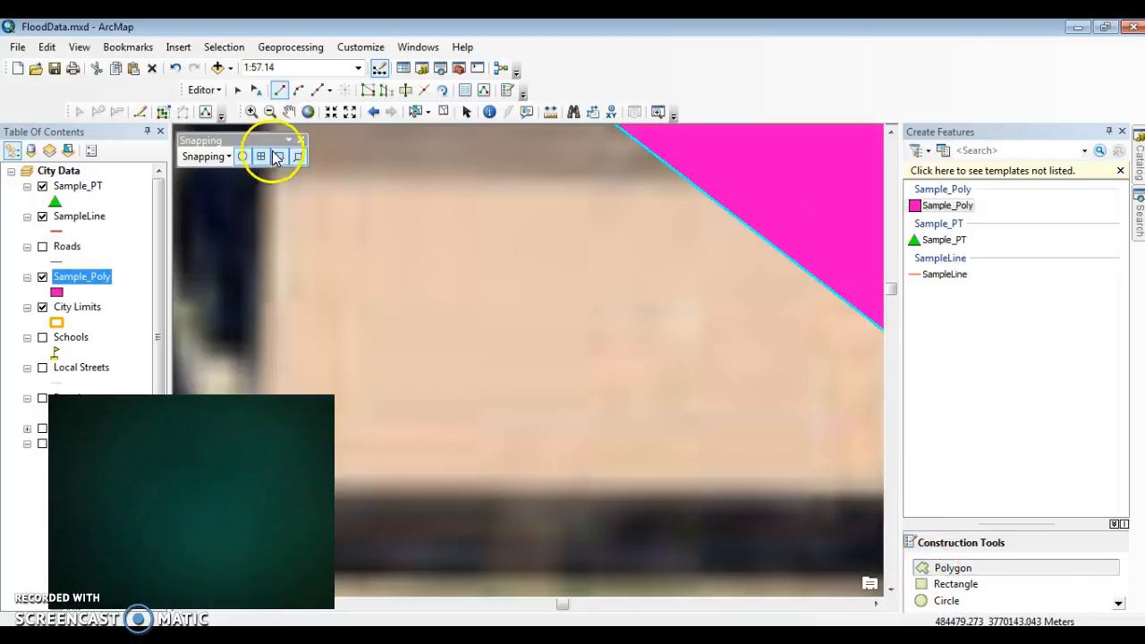
{"action": "left_click", "coordinate": [237, 89]}
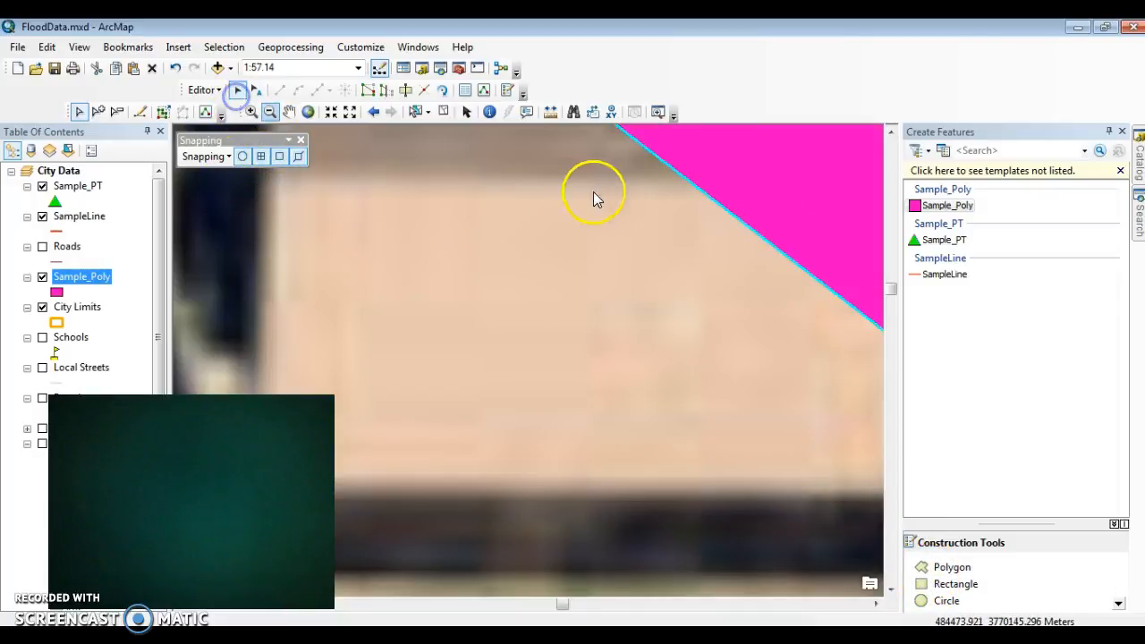
{"action": "left_click", "coordinate": [702, 170]}
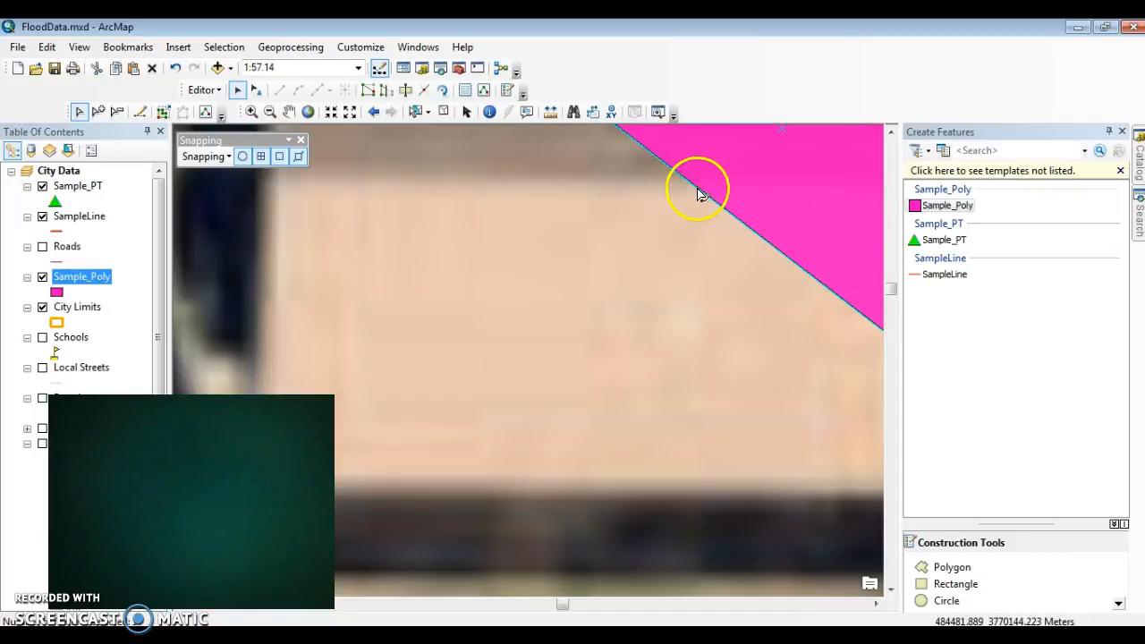
{"action": "double_click", "coordinate": [699, 194]}
{"action": "right_click", "coordinate": [697, 188]}
{"action": "left_click", "coordinate": [731, 220]}
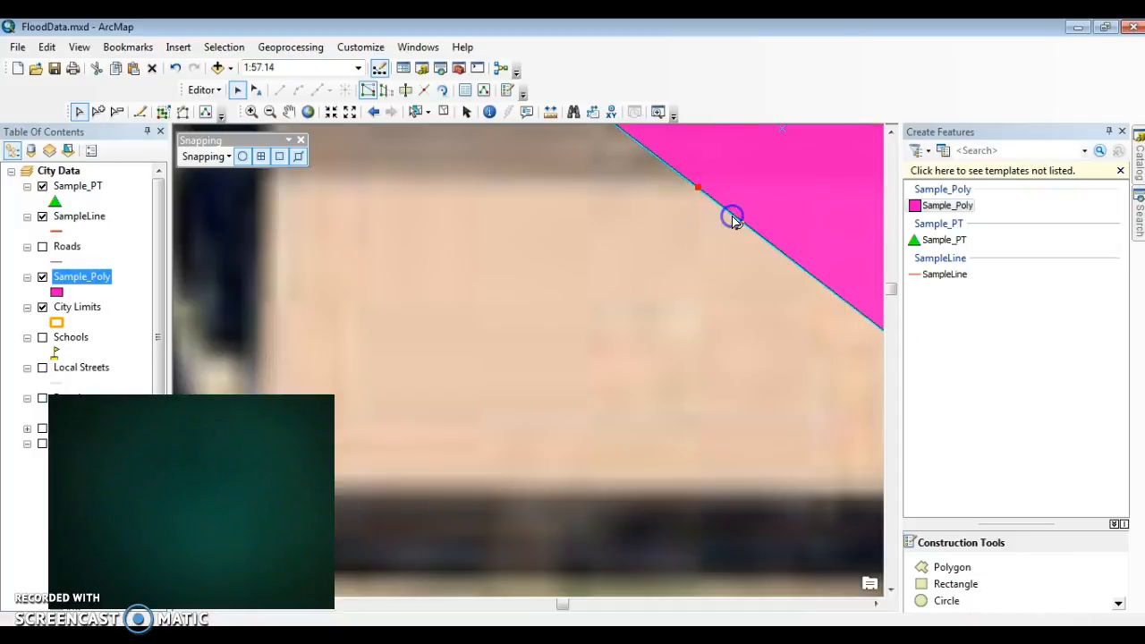
{"action": "mouse_move", "coordinate": [699, 186]}
{"action": "left_mouse_down"}
{"action": "mouse_move", "coordinate": [410, 439]}
{"action": "mouse_move", "coordinate": [257, 492]}
{"action": "left_mouse_up"}
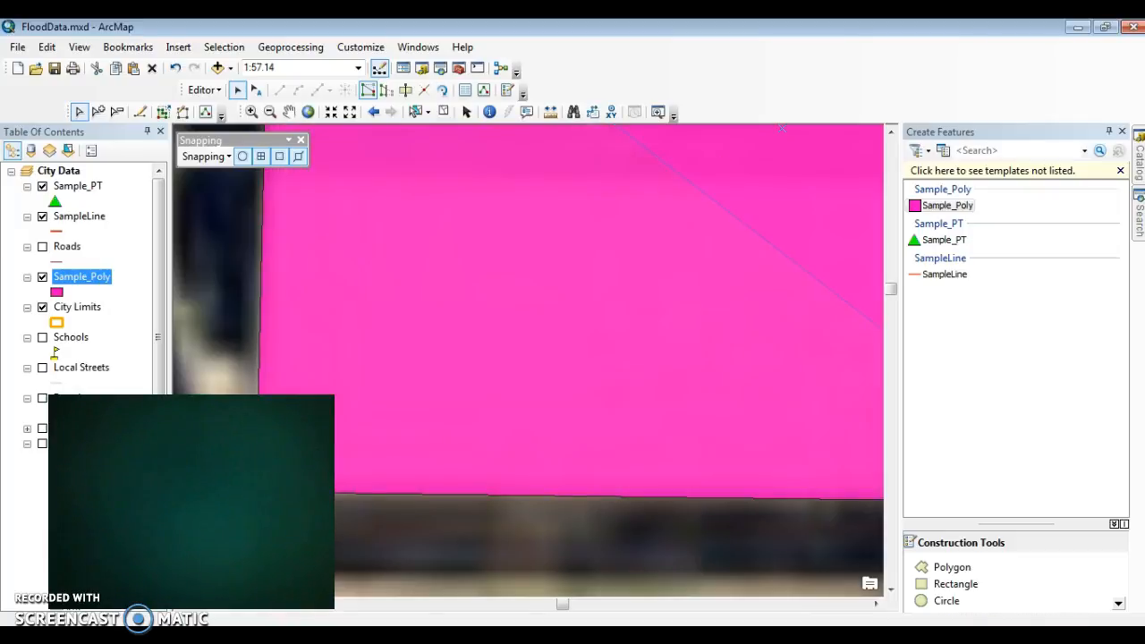
Finish the house polygon's vertex edit by deselecting it, and zoom out to 1:300 to view the completed outline.
{"action": "right_click", "coordinate": [472, 378]}
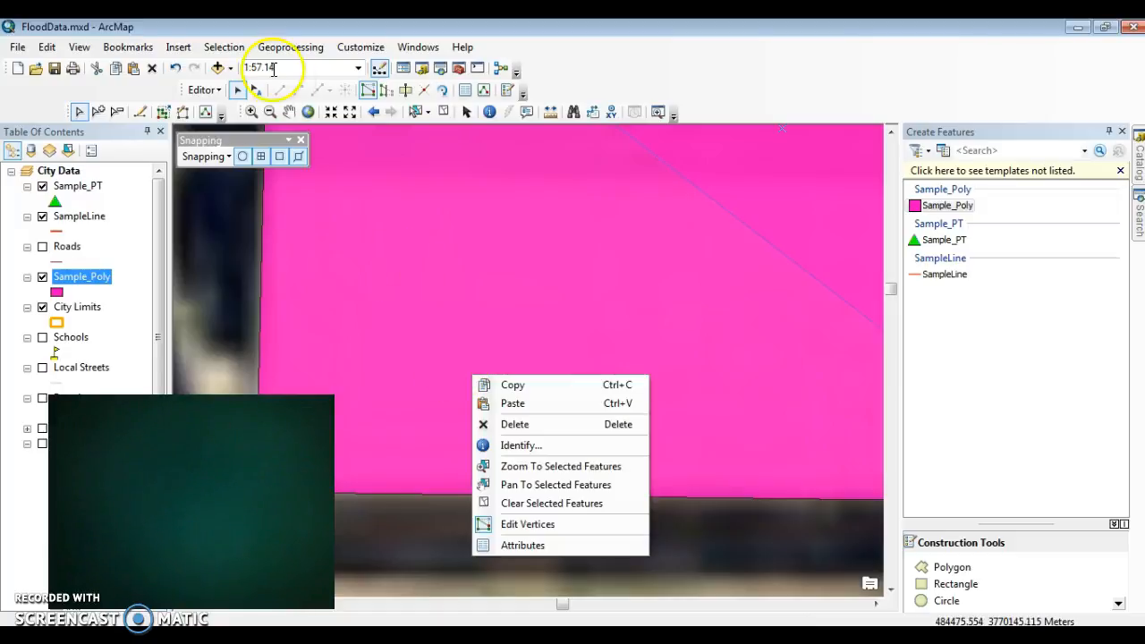
{"action": "left_click", "coordinate": [229, 89]}
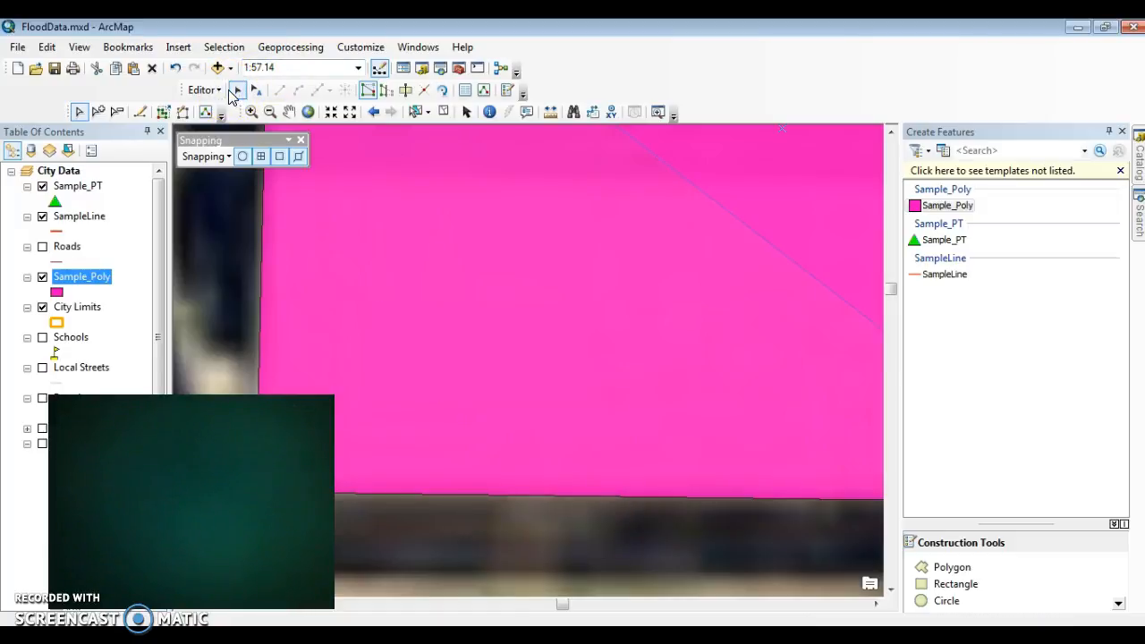
{"action": "right_click", "coordinate": [518, 289]}
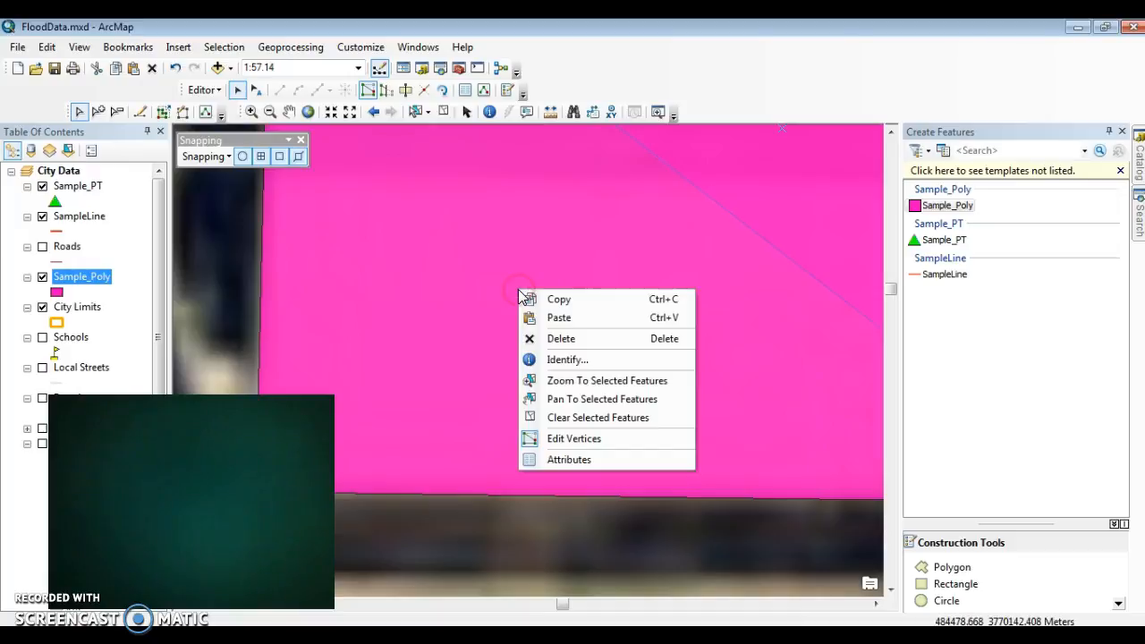
{"action": "left_click", "coordinate": [428, 562]}
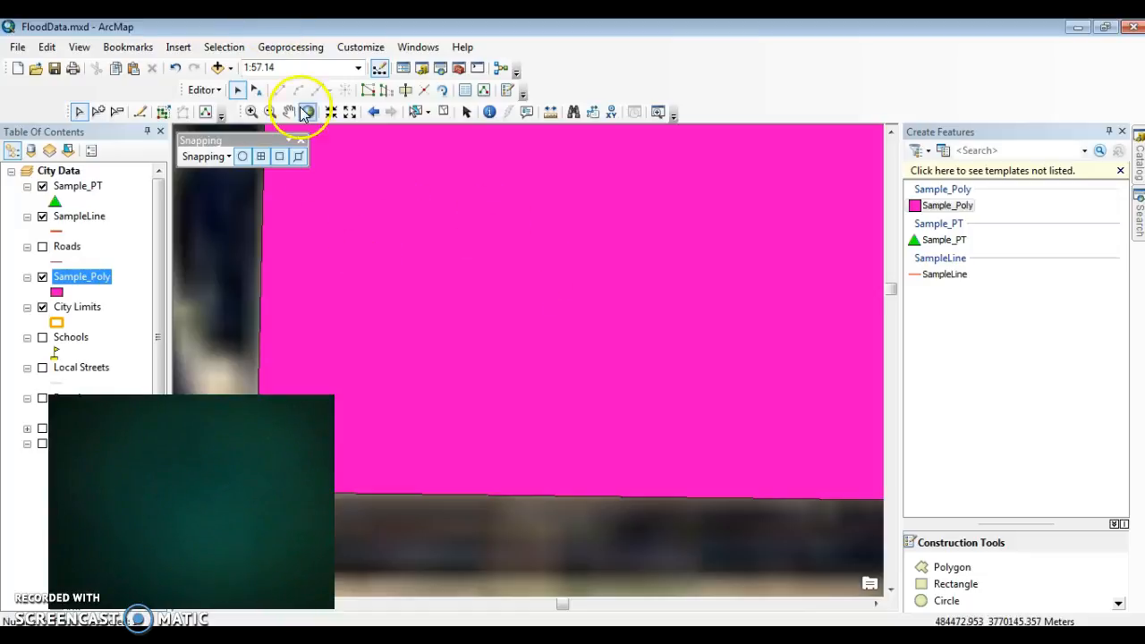
{"action": "left_click", "coordinate": [352, 111]}
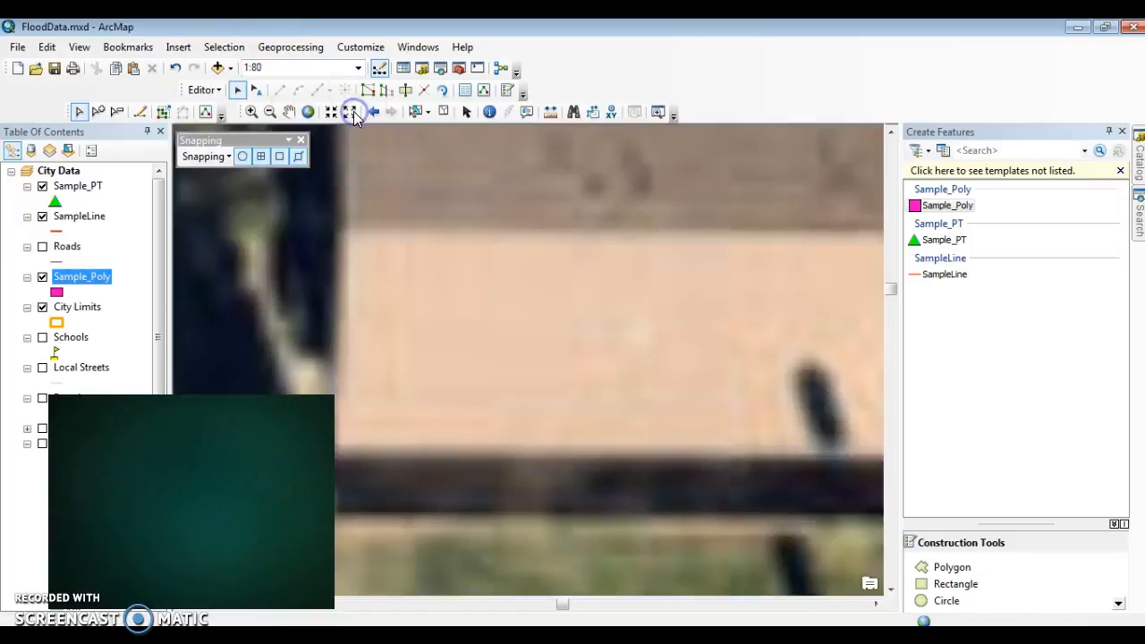
{"action": "left_click", "coordinate": [351, 111]}
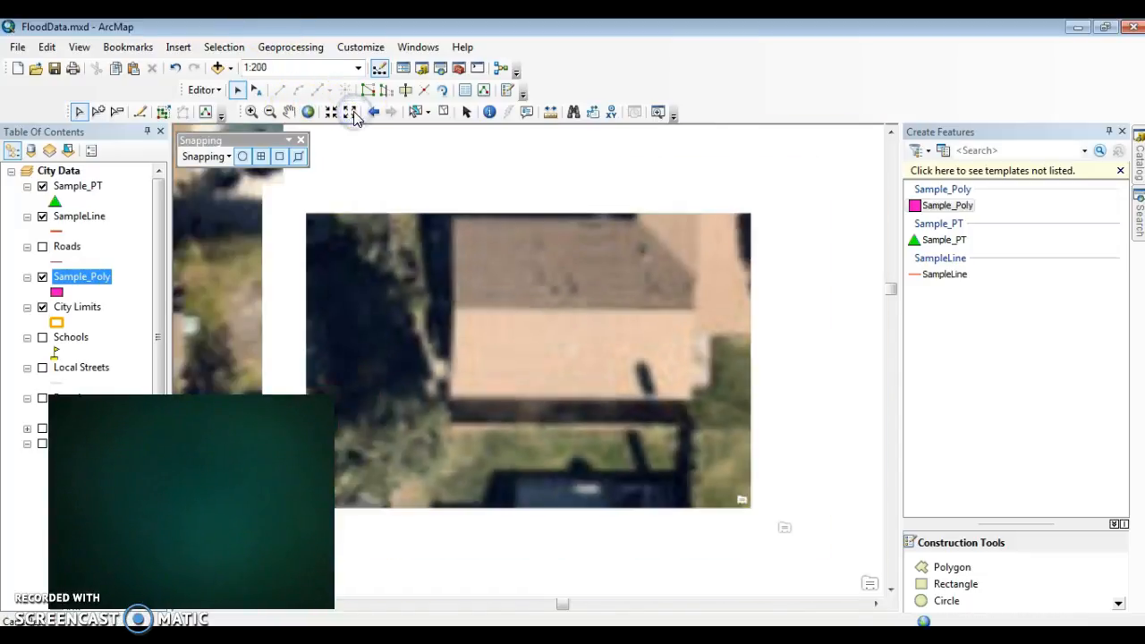
{"action": "left_click", "coordinate": [352, 111]}
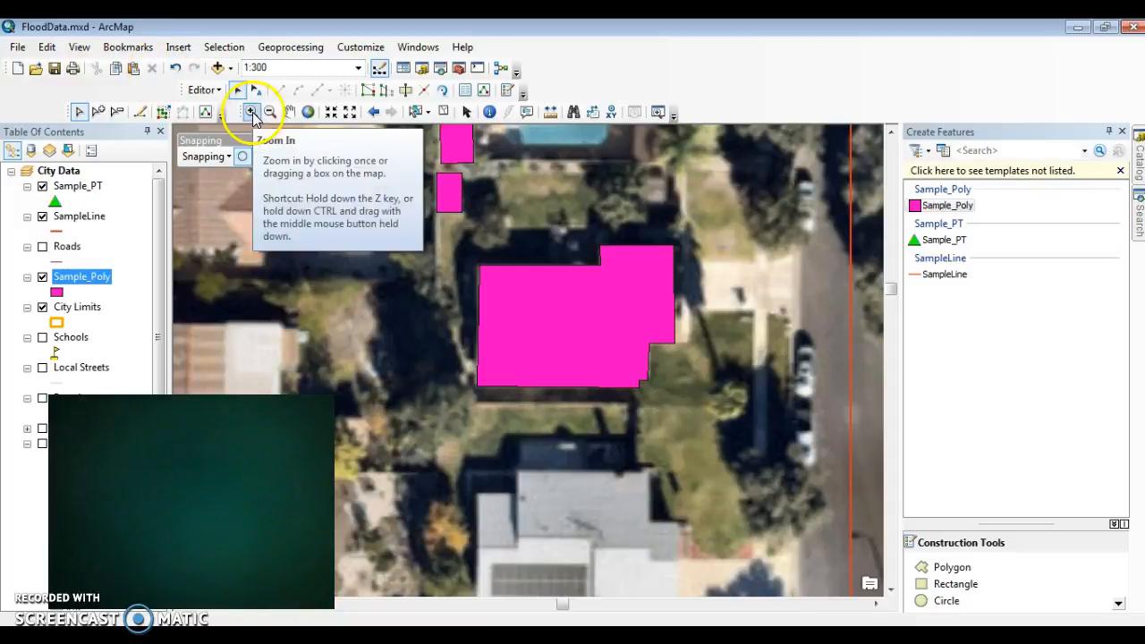
Start a new Sample_Poly polygon on the house just south of the pool house, sketching its front wing's north edge eastward from the northwest corner.
{"action": "left_click", "coordinate": [288, 110]}
{"action": "left_click_drag", "start_coordinate": [346, 235], "coordinate": [820, 332]}
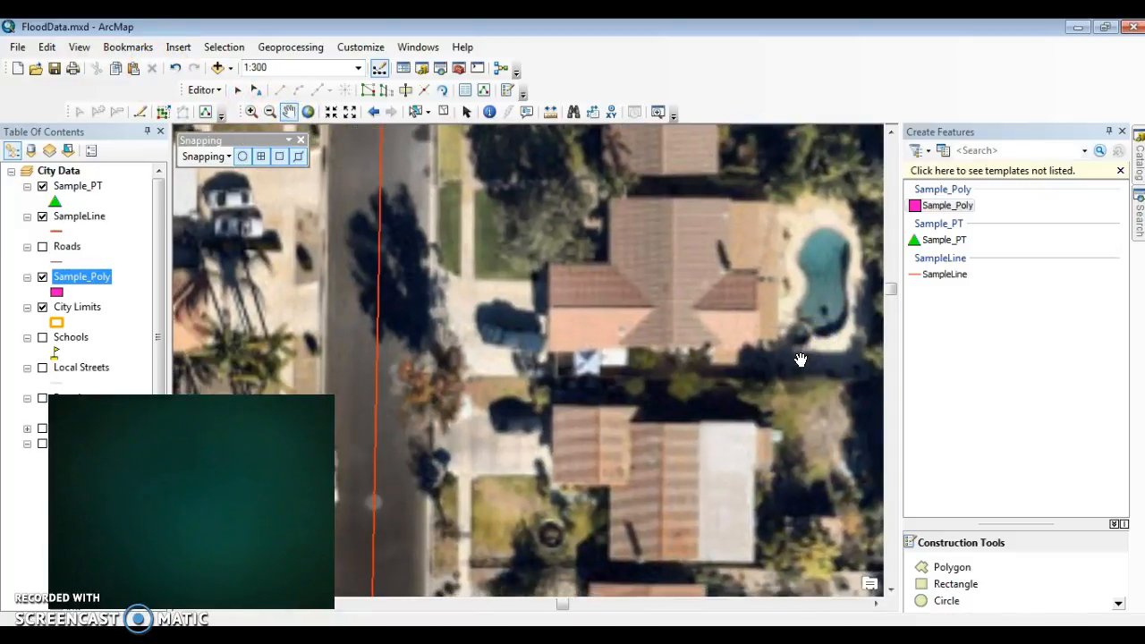
{"action": "left_click", "coordinate": [951, 567]}
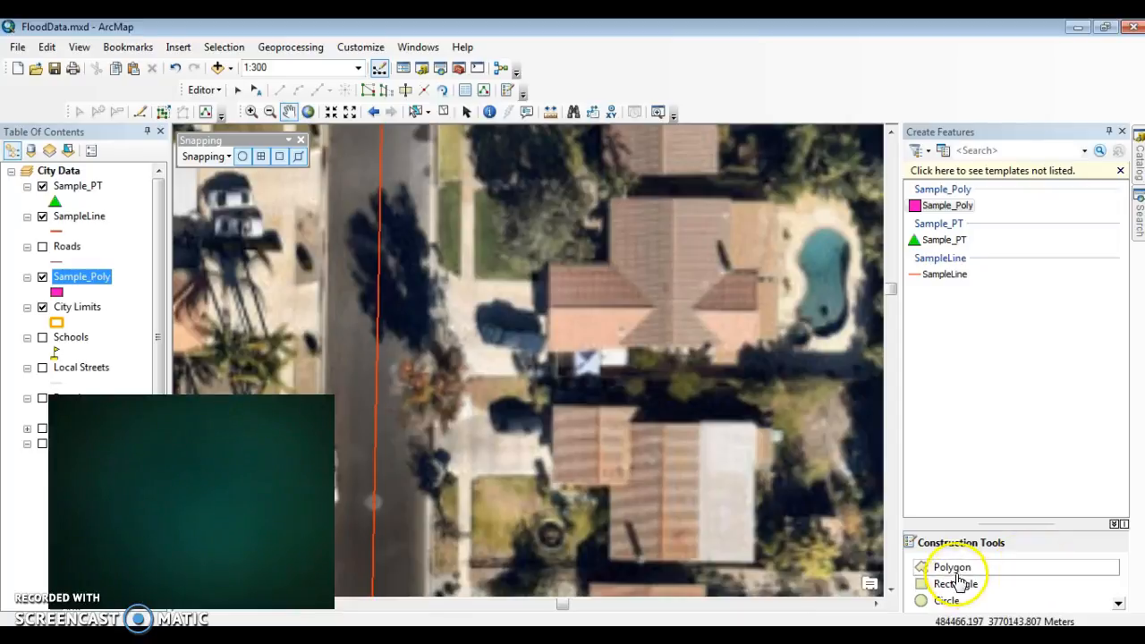
{"action": "left_click", "coordinate": [552, 404]}
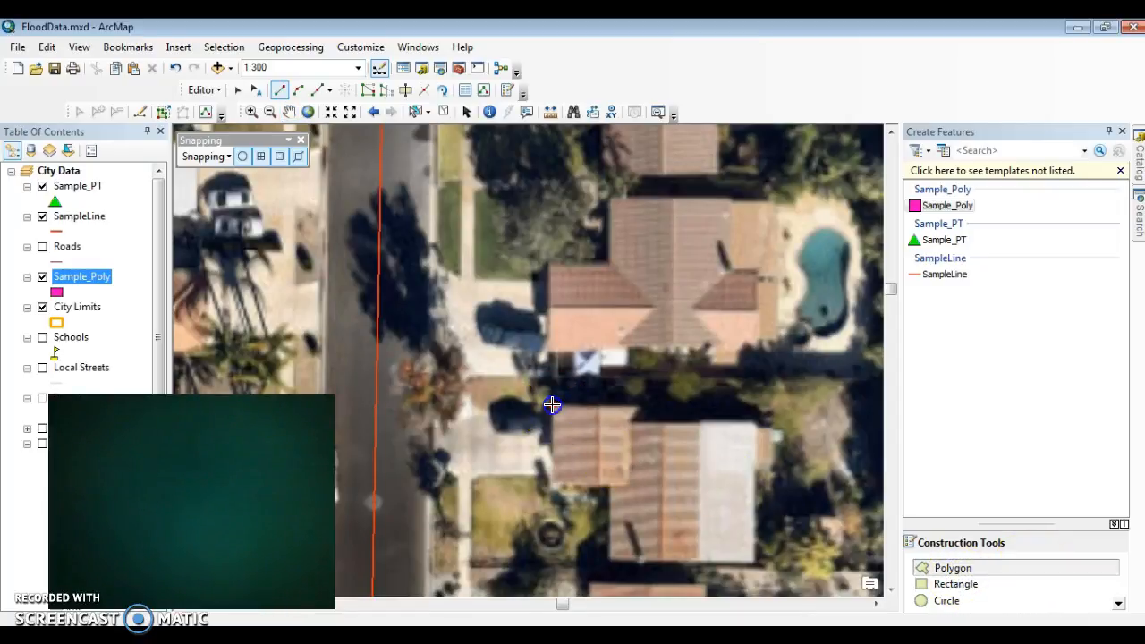
{"action": "left_click", "coordinate": [638, 407]}
{"action": "left_click", "coordinate": [638, 405]}
Add a short southward segment at the roof's north notch, constrained perpendicular to the first edge.
{"action": "right_click", "coordinate": [643, 485]}
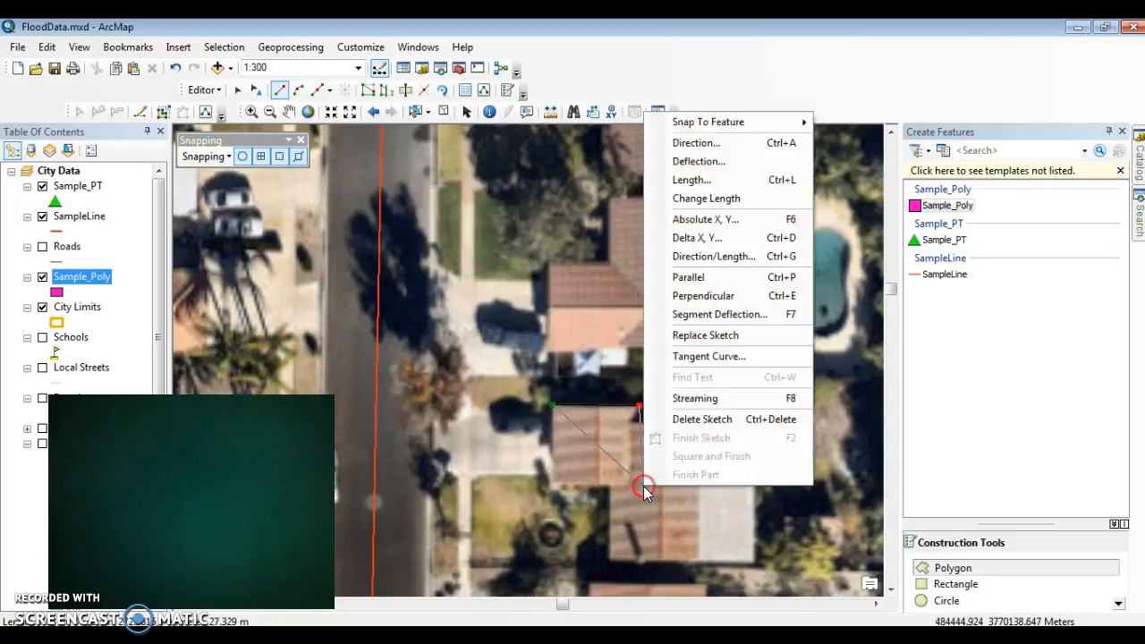
{"action": "left_click", "coordinate": [714, 296]}
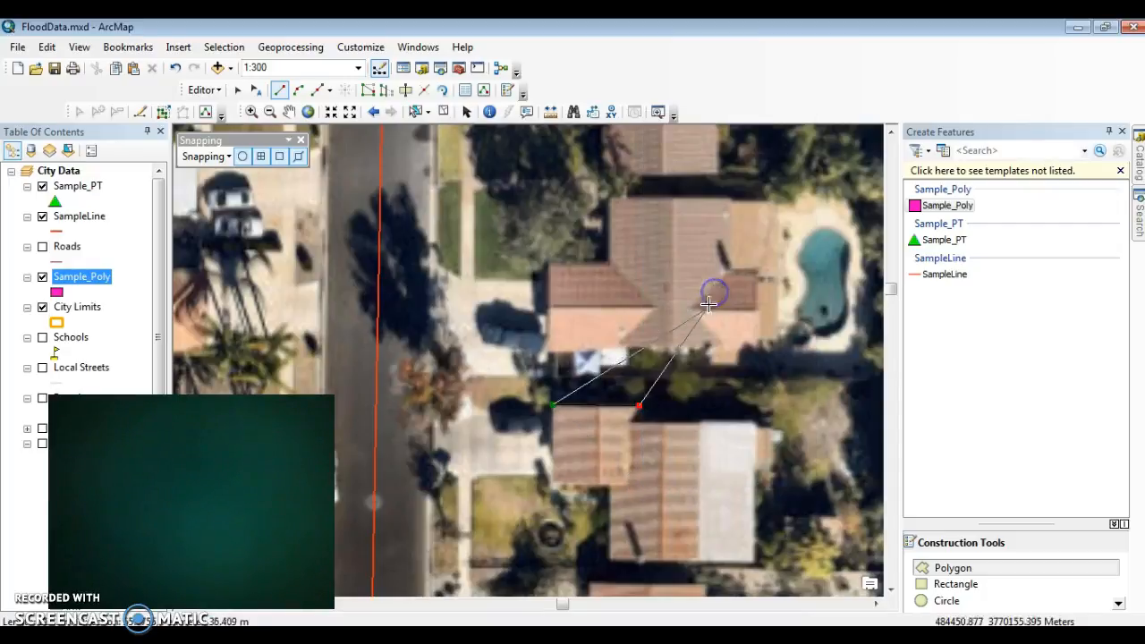
{"action": "left_click", "coordinate": [642, 410]}
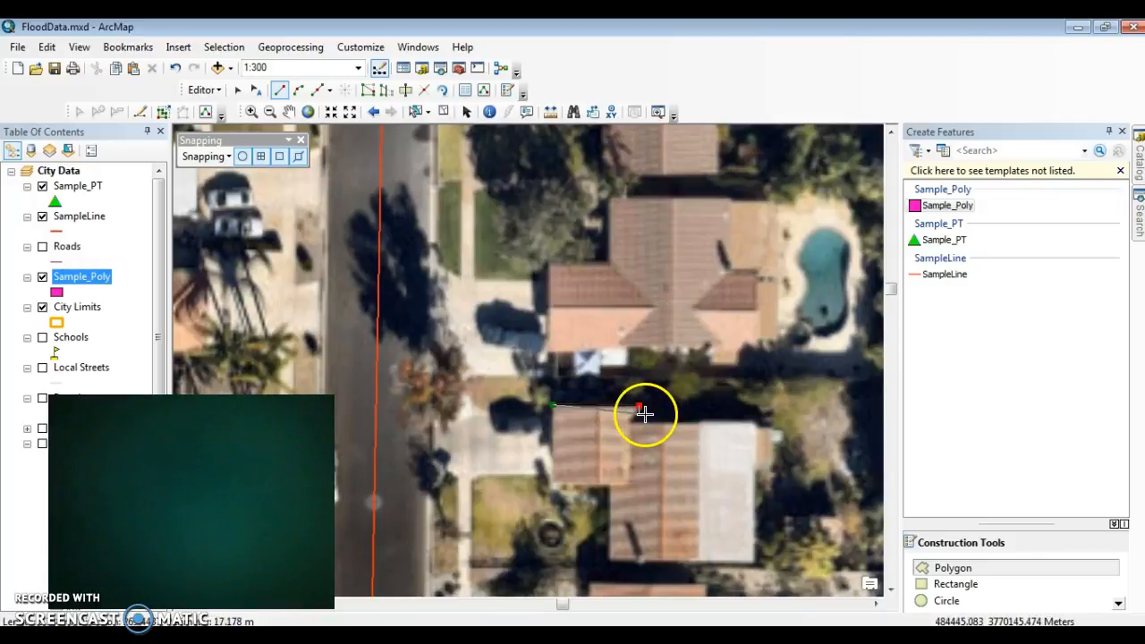
{"action": "left_click", "coordinate": [639, 414]}
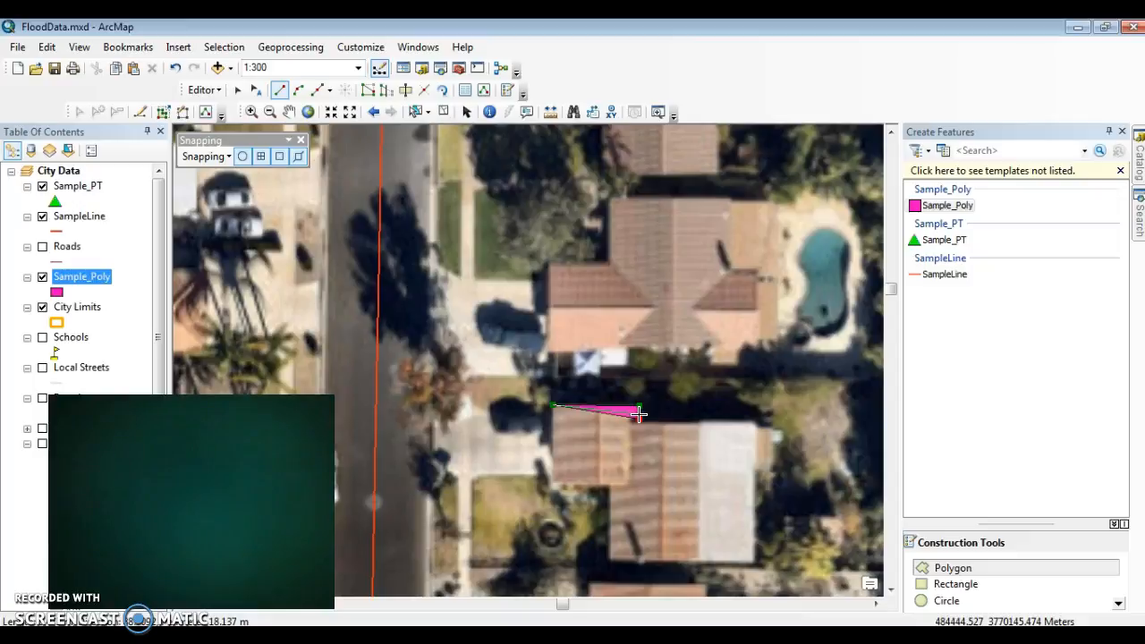
{"action": "key", "text": "super+e"}
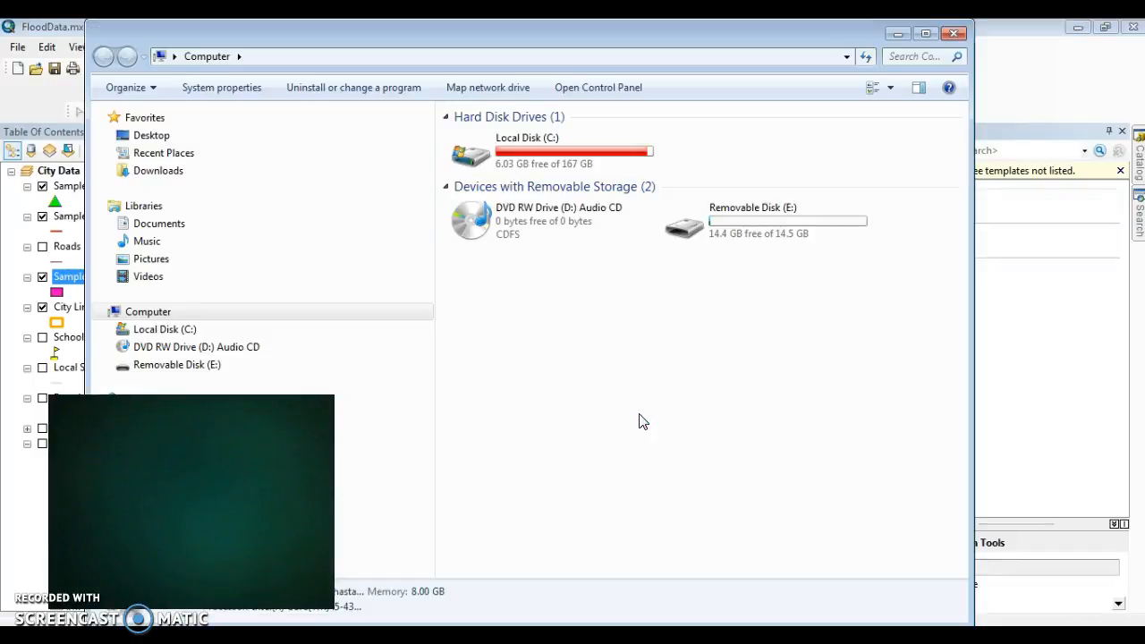
{"action": "left_click", "coordinate": [904, 36]}
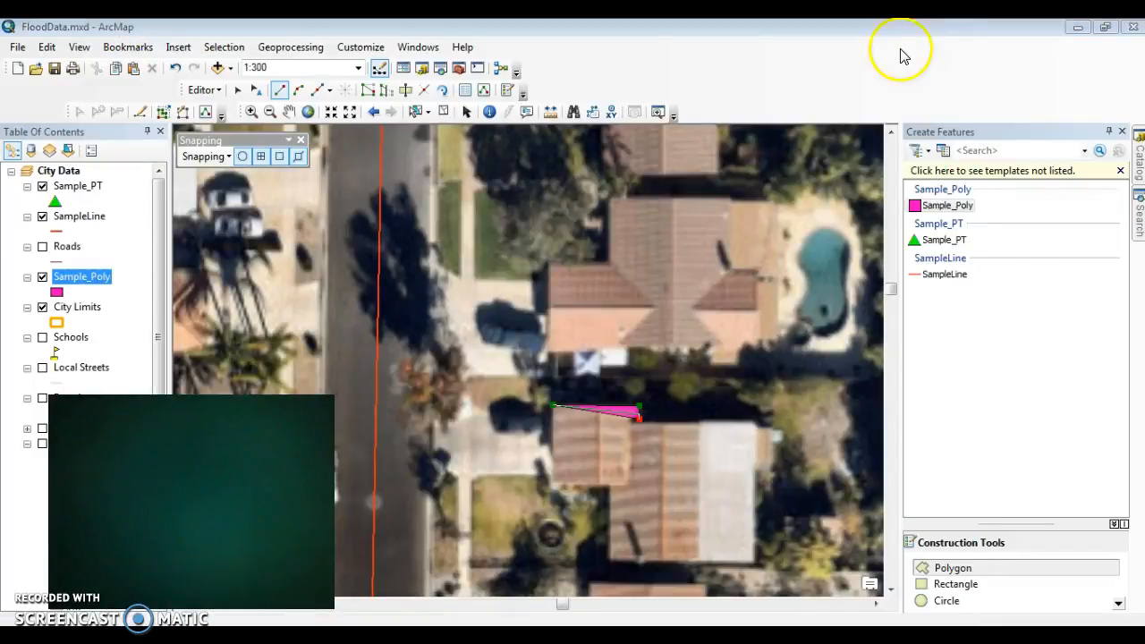
Add an edge perpendicular to the short notch segment, running east to the roof's northeast corner.
{"action": "right_click", "coordinate": [659, 431]}
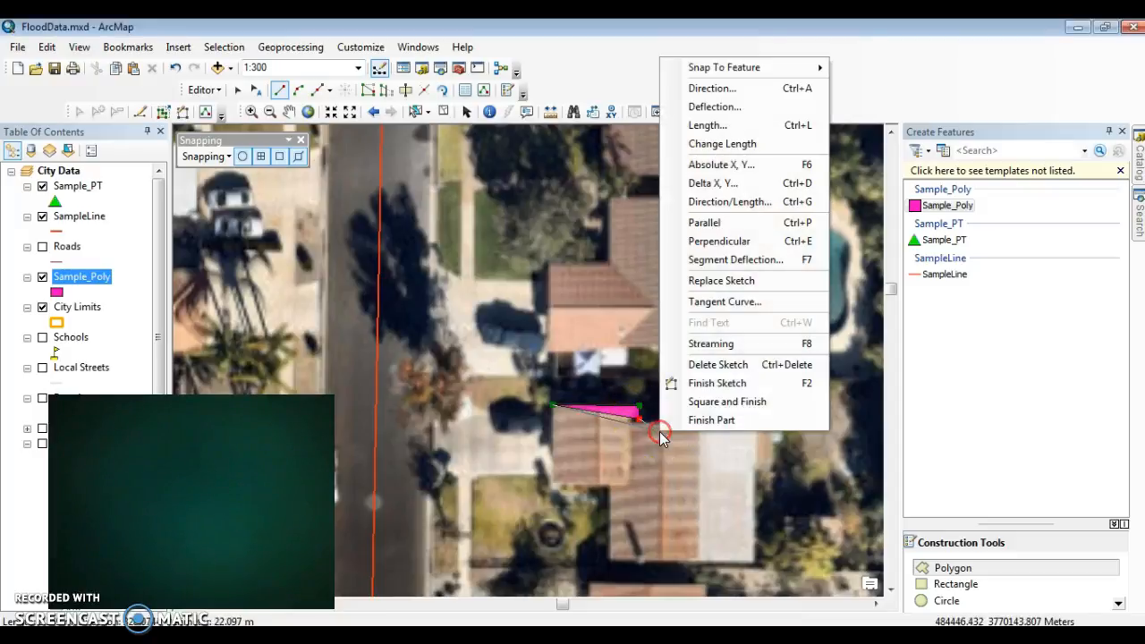
{"action": "left_click", "coordinate": [715, 241]}
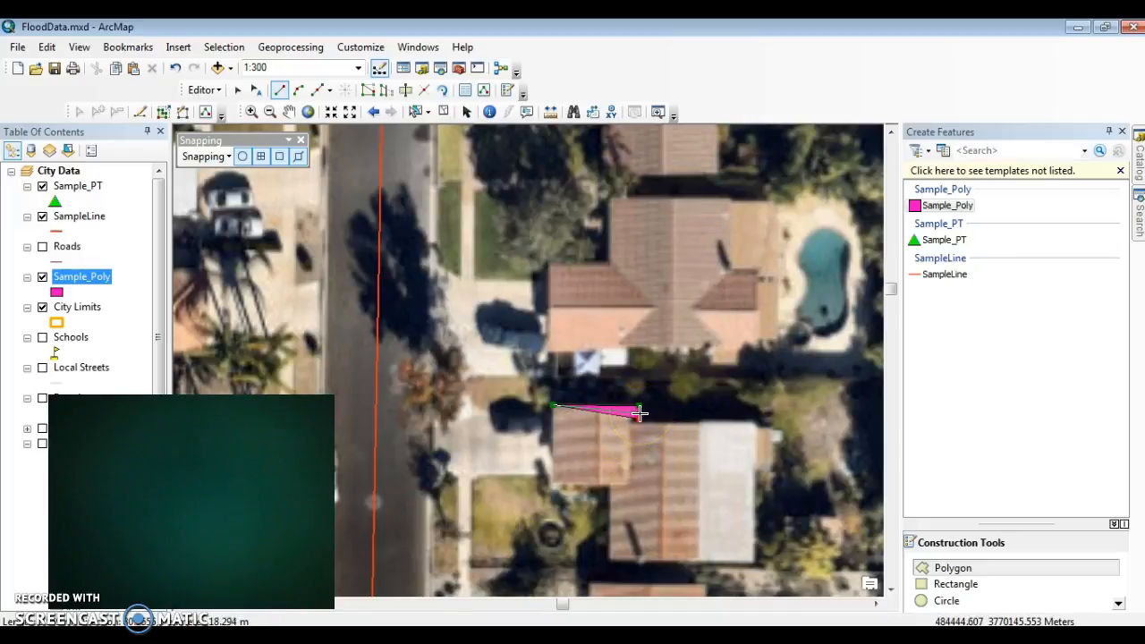
{"action": "left_click", "coordinate": [638, 414]}
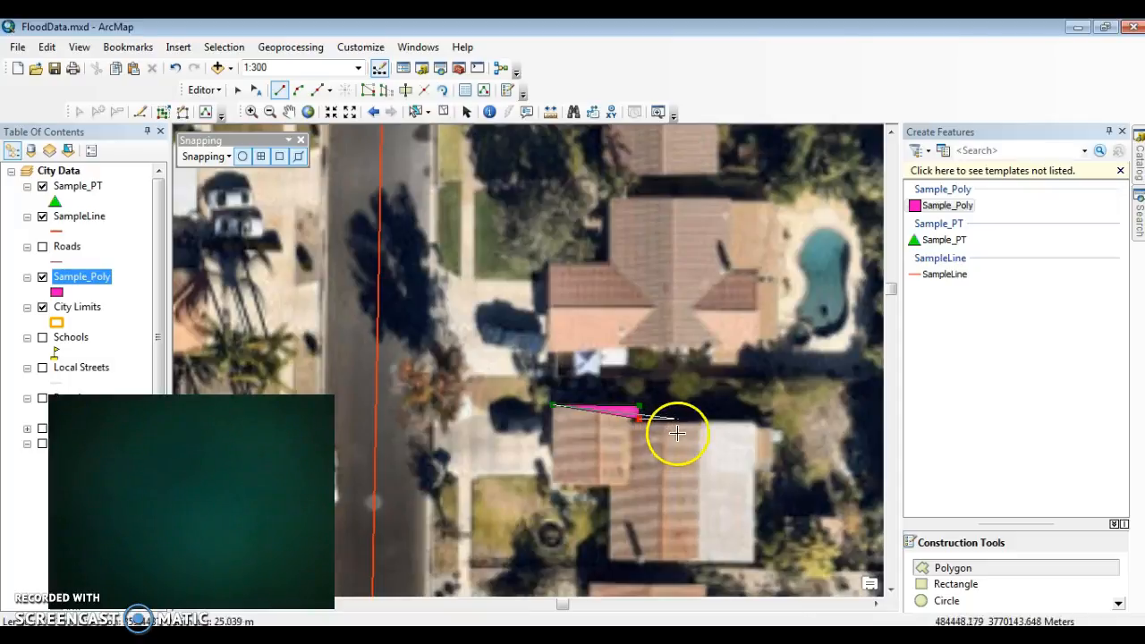
{"action": "left_click", "coordinate": [759, 426]}
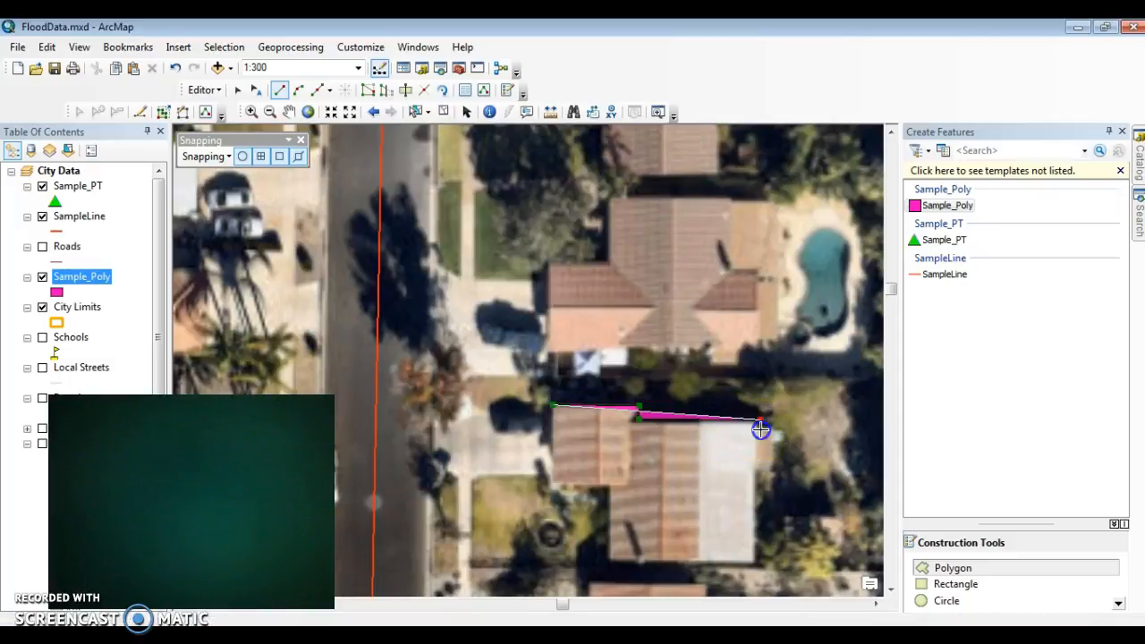
Show the Feature Construction toolbar and add the east edge perpendicular to the north edge, ending at the roof's southeast corner.
{"action": "right_click", "coordinate": [761, 89]}
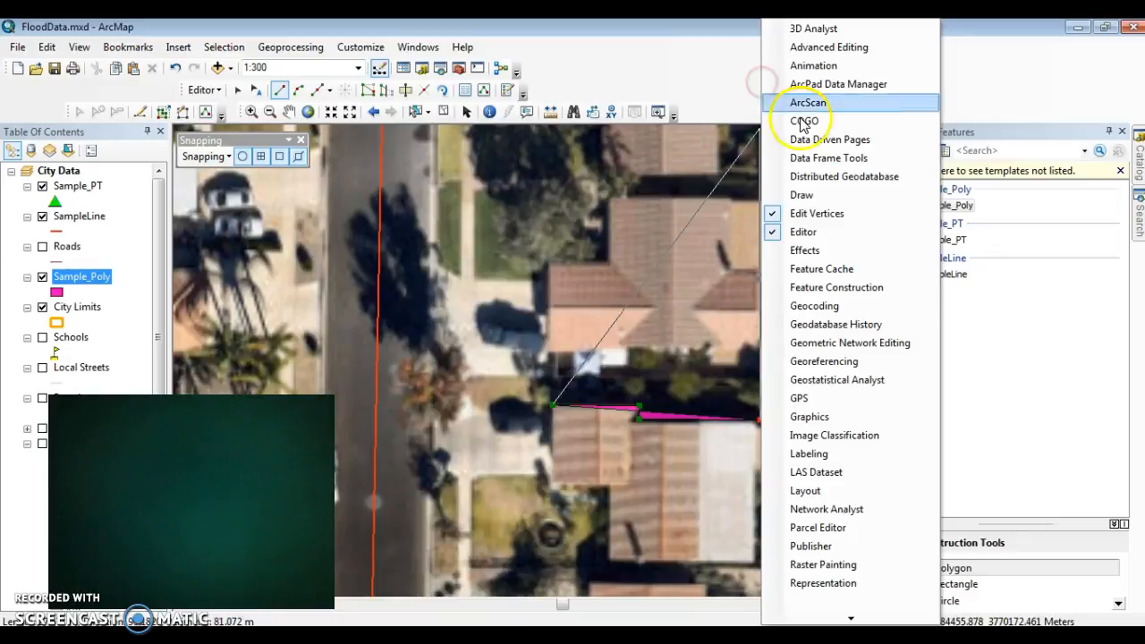
{"action": "left_click", "coordinate": [838, 286]}
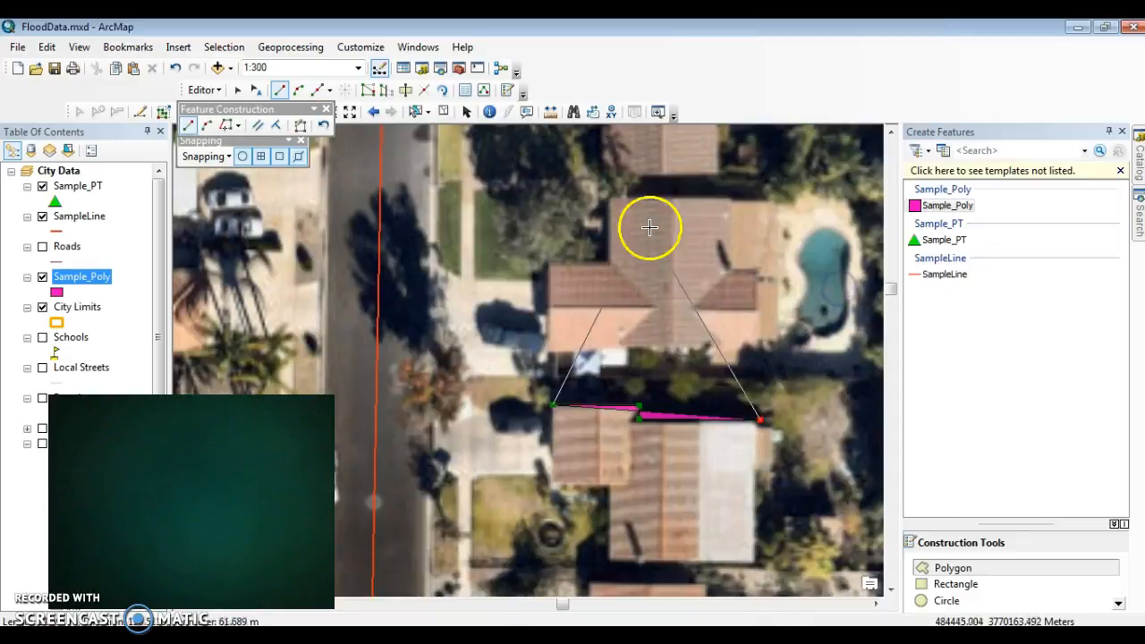
{"action": "left_click", "coordinate": [276, 130]}
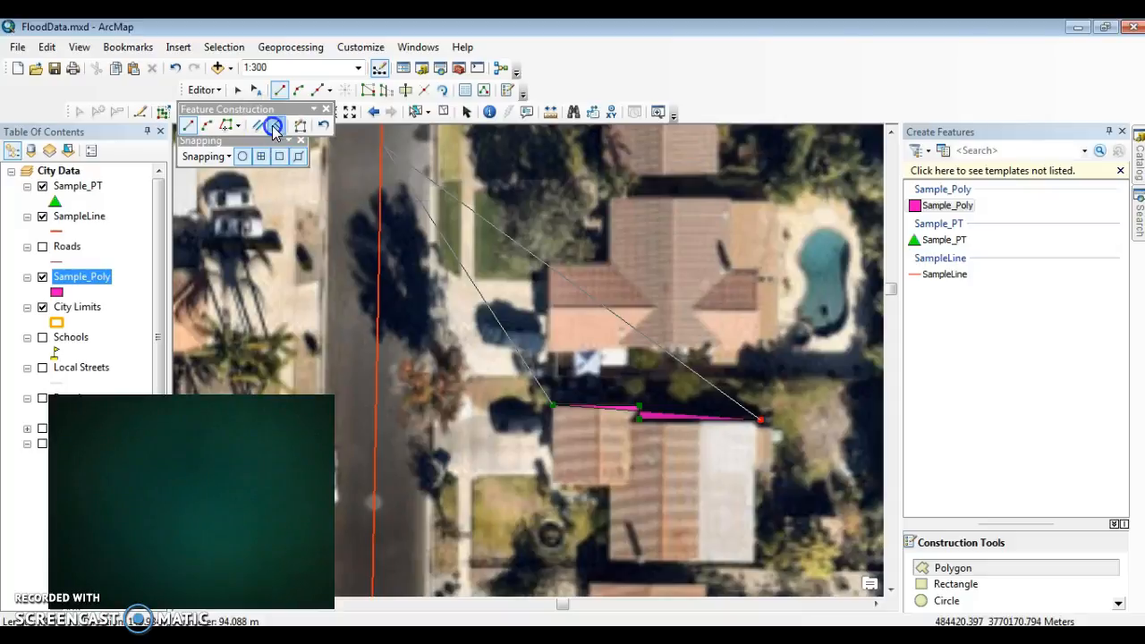
{"action": "left_click", "coordinate": [680, 423]}
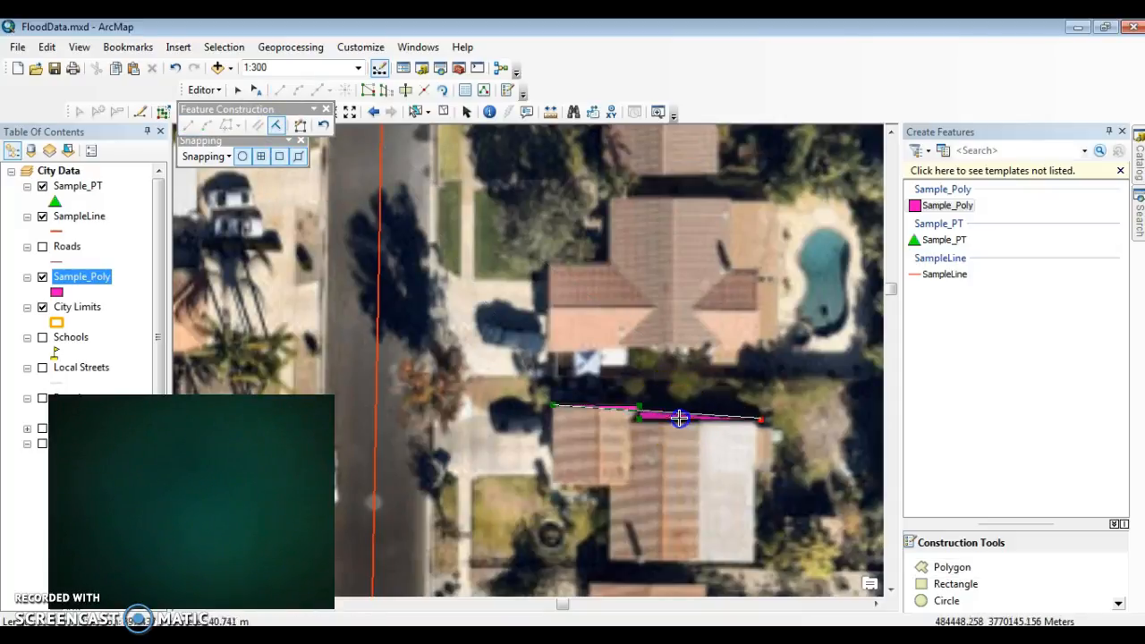
{"action": "left_click", "coordinate": [758, 565]}
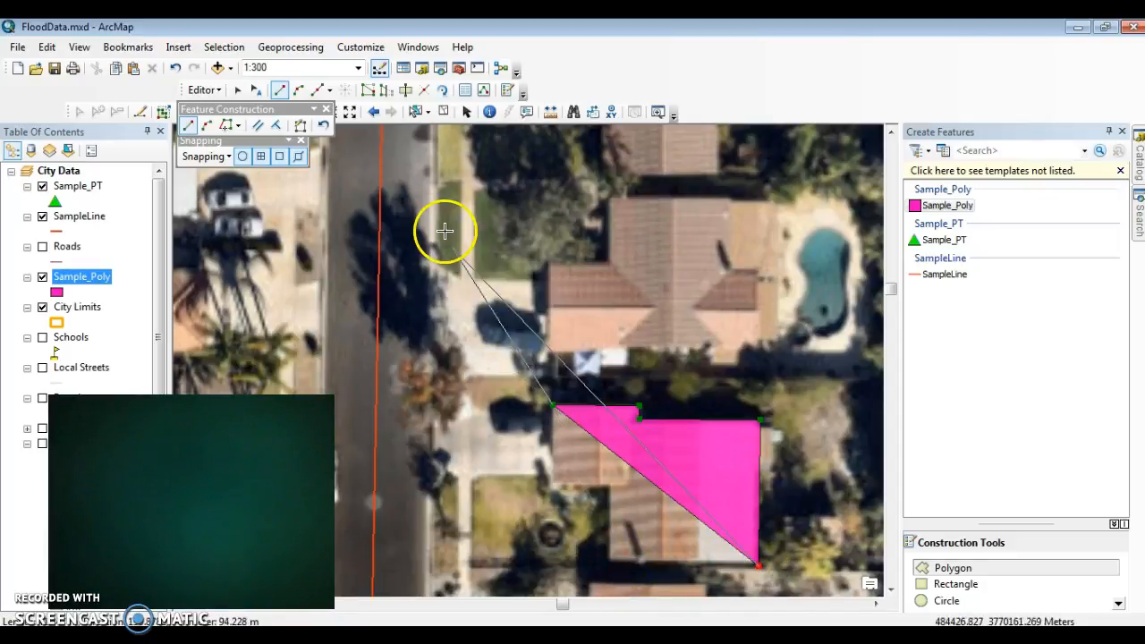
Add the south edge perpendicular to the roof's east edge, running west to the main block's southwest corner.
{"action": "left_click", "coordinate": [277, 128]}
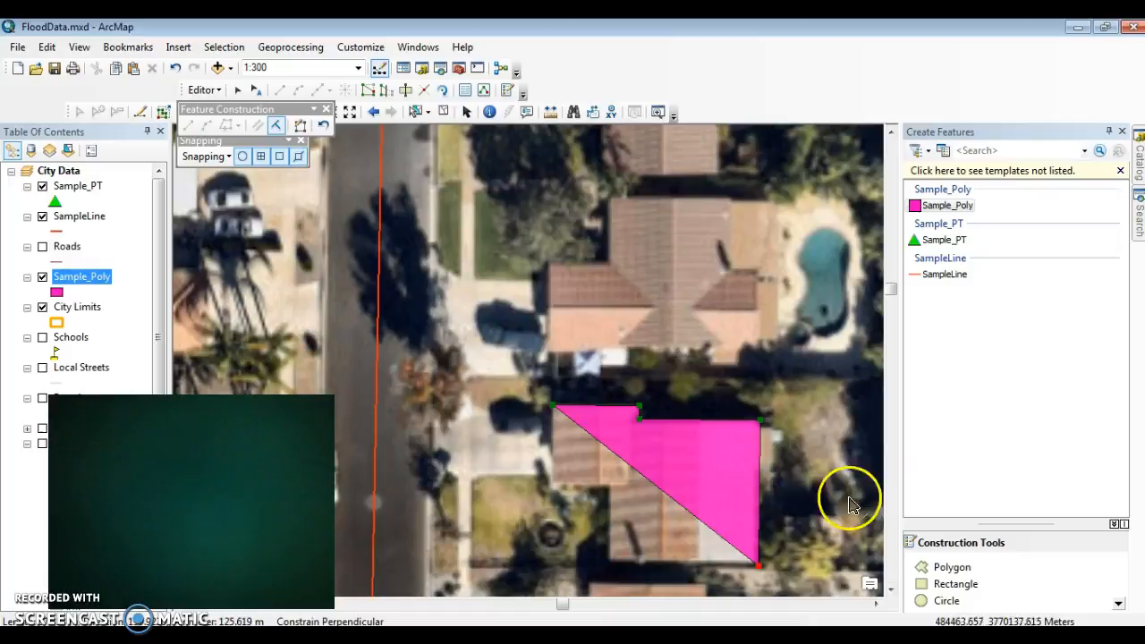
{"action": "left_click", "coordinate": [759, 496]}
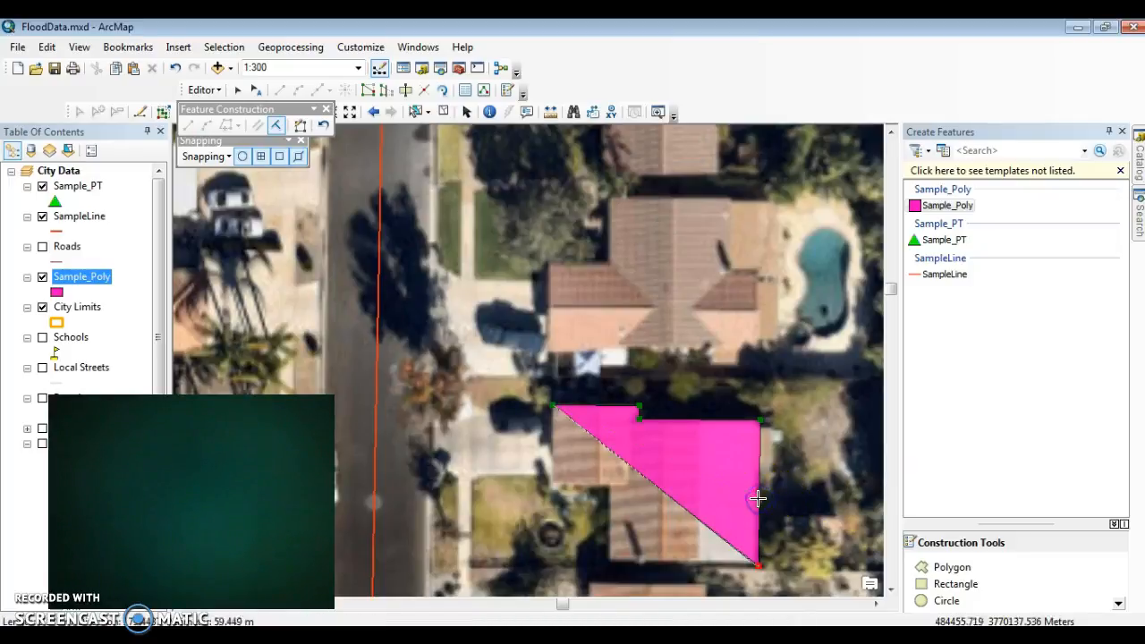
{"action": "left_click", "coordinate": [608, 556]}
Extend the sketch north to the inner corner with the front wing and complete the house outline with Square and Finish.
{"action": "left_click", "coordinate": [606, 486]}
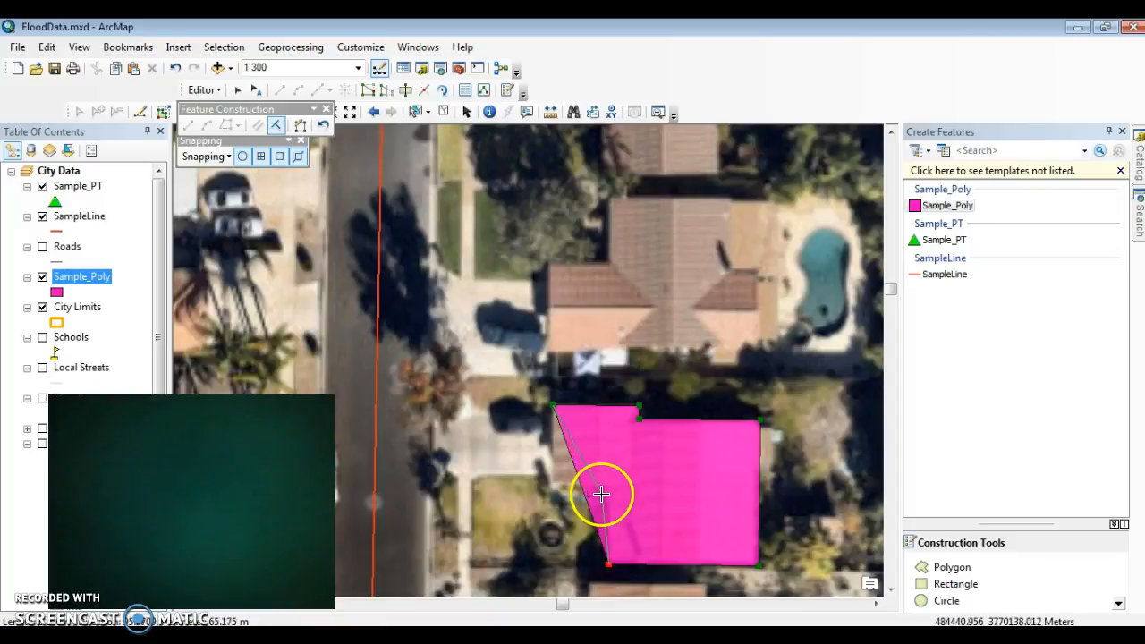
{"action": "right_click", "coordinate": [540, 491]}
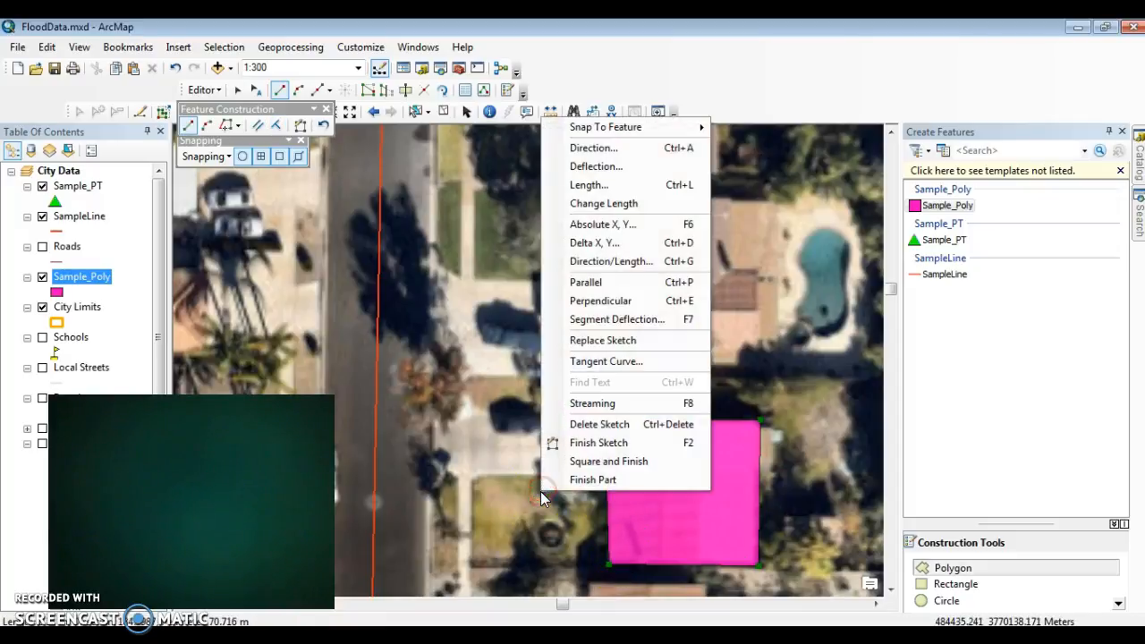
{"action": "left_click", "coordinate": [583, 461]}
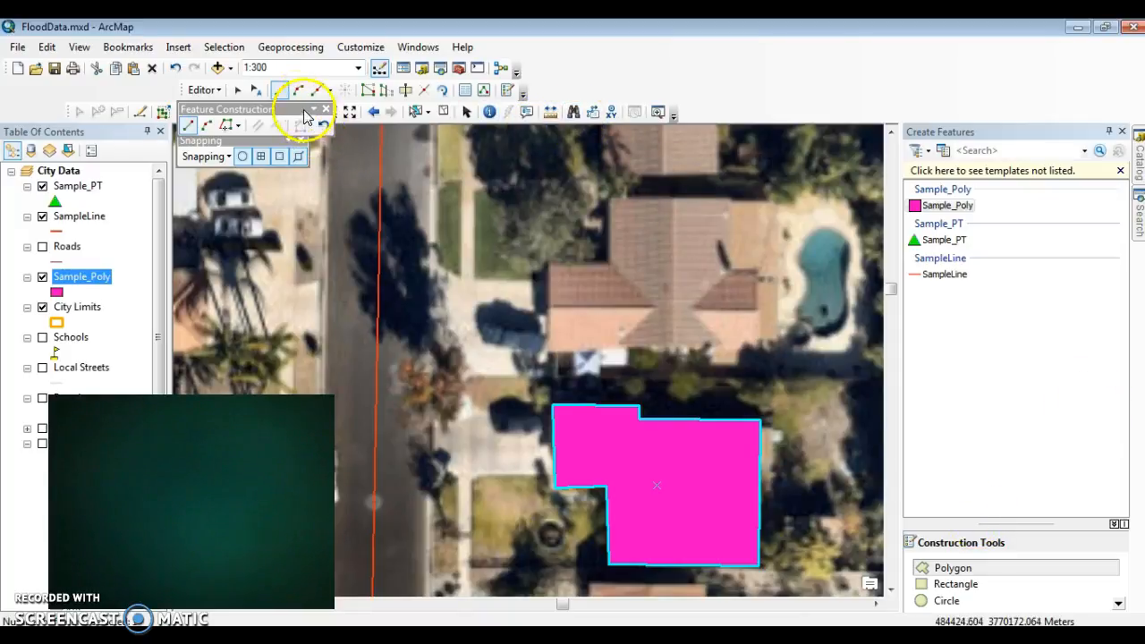
Fill in the new house polygon's attributes, entering a surname as its Name and 2340 as its Unit_ID.
{"action": "left_click", "coordinate": [465, 90]}
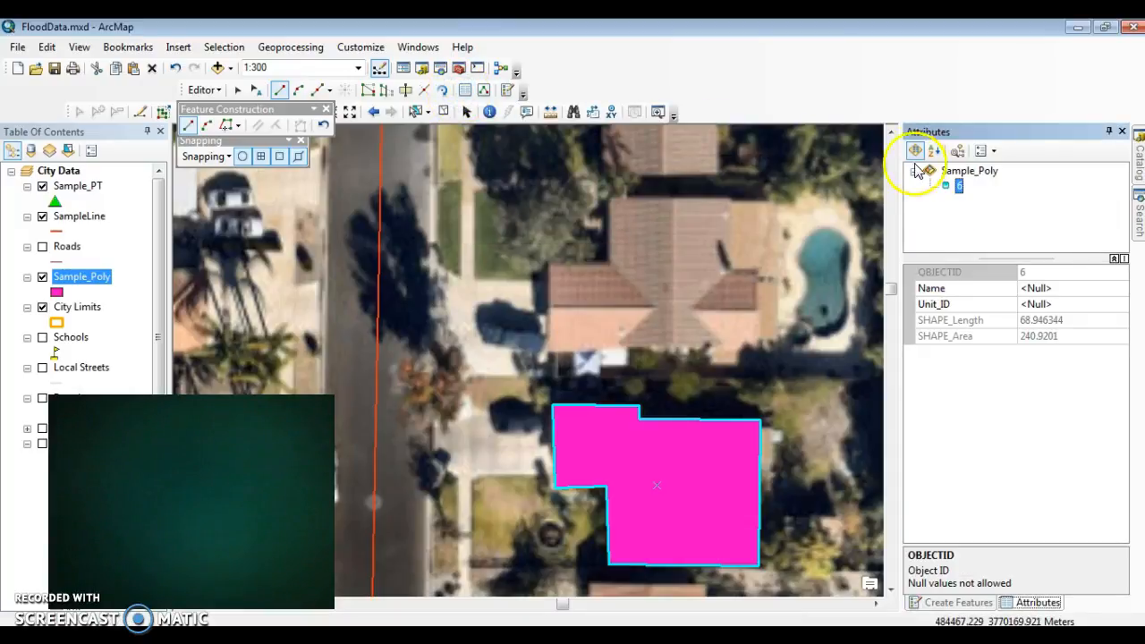
{"action": "left_click", "coordinate": [1040, 288]}
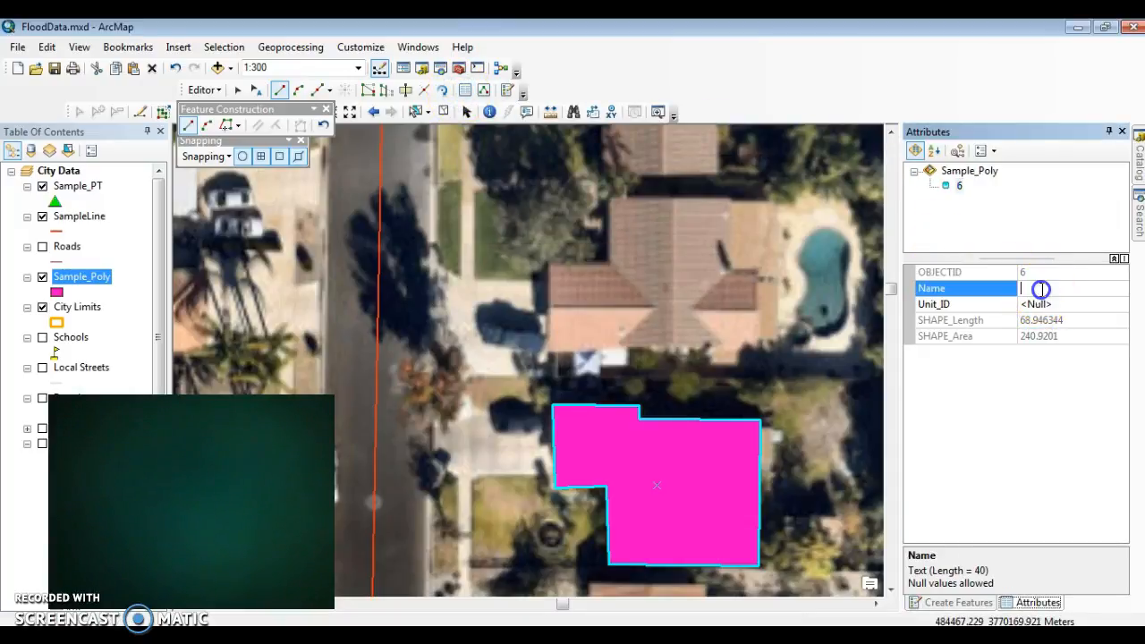
{"action": "type", "text": "Scollon"}
{"action": "key", "text": "Return"}
{"action": "type", "text": "2340"}
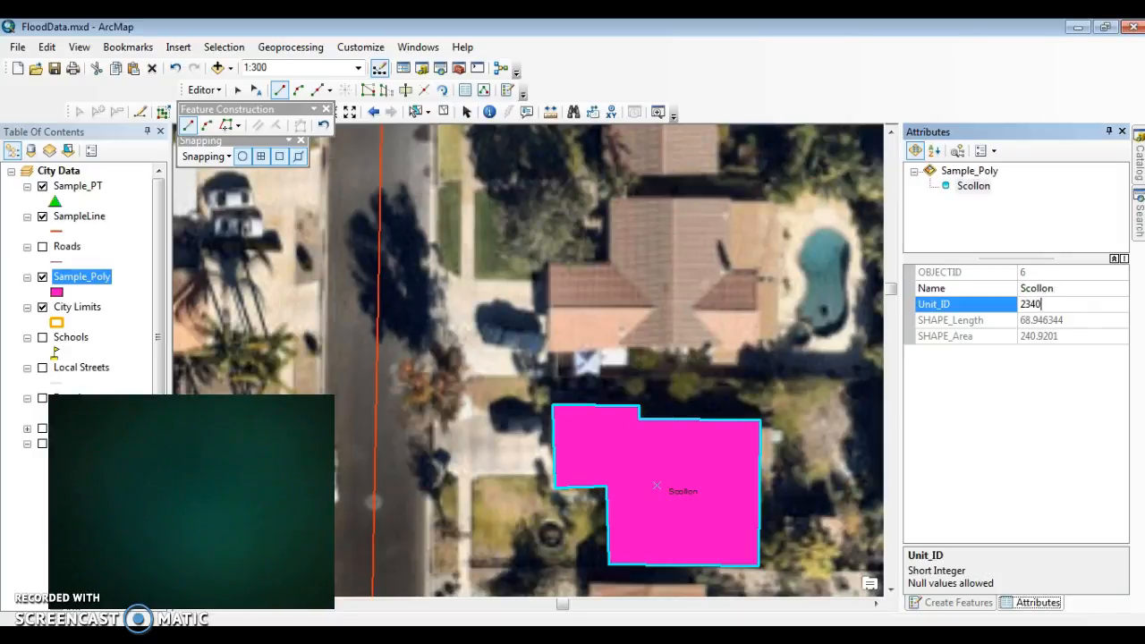
{"action": "key", "text": "Return"}
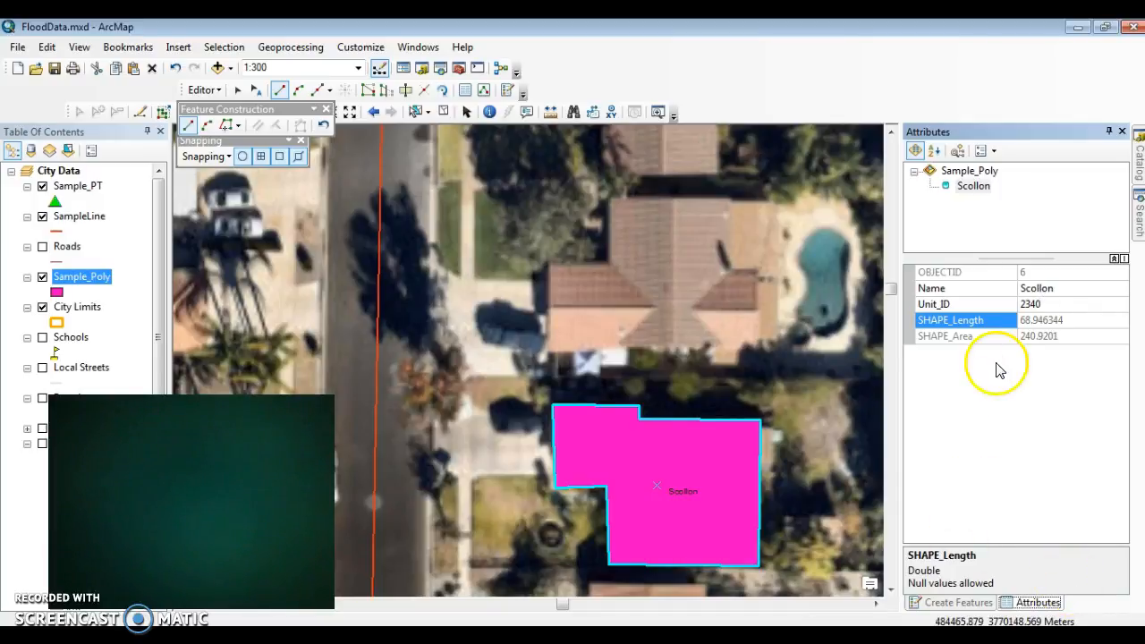
Create an adjoining Auto Complete Polygon about 2 m by 4 m on the house polygon's east edge, just below its northeast corner.
{"action": "left_click", "coordinate": [934, 602]}
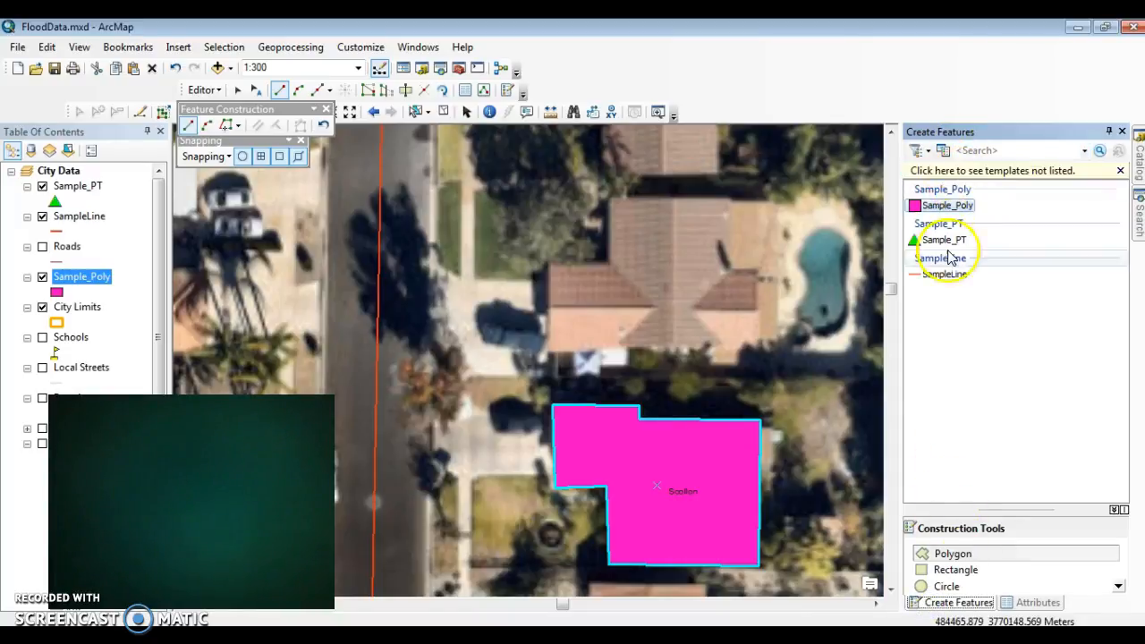
{"action": "left_click", "coordinate": [1117, 590]}
{"action": "left_click", "coordinate": [1117, 591]}
{"action": "left_click", "coordinate": [1033, 569]}
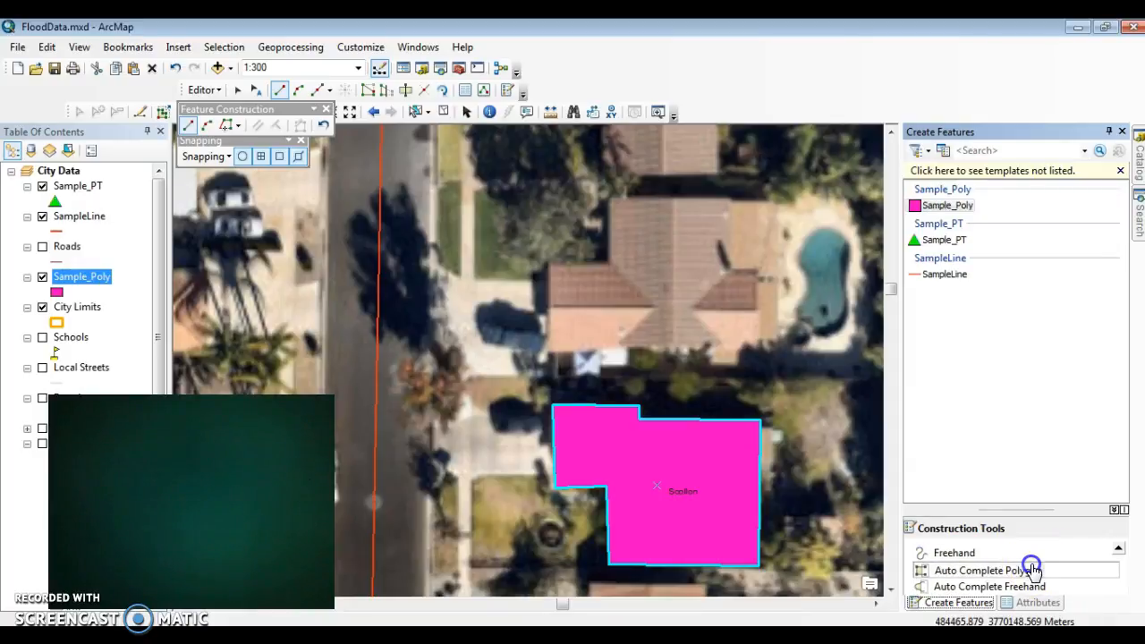
{"action": "left_click", "coordinate": [760, 431]}
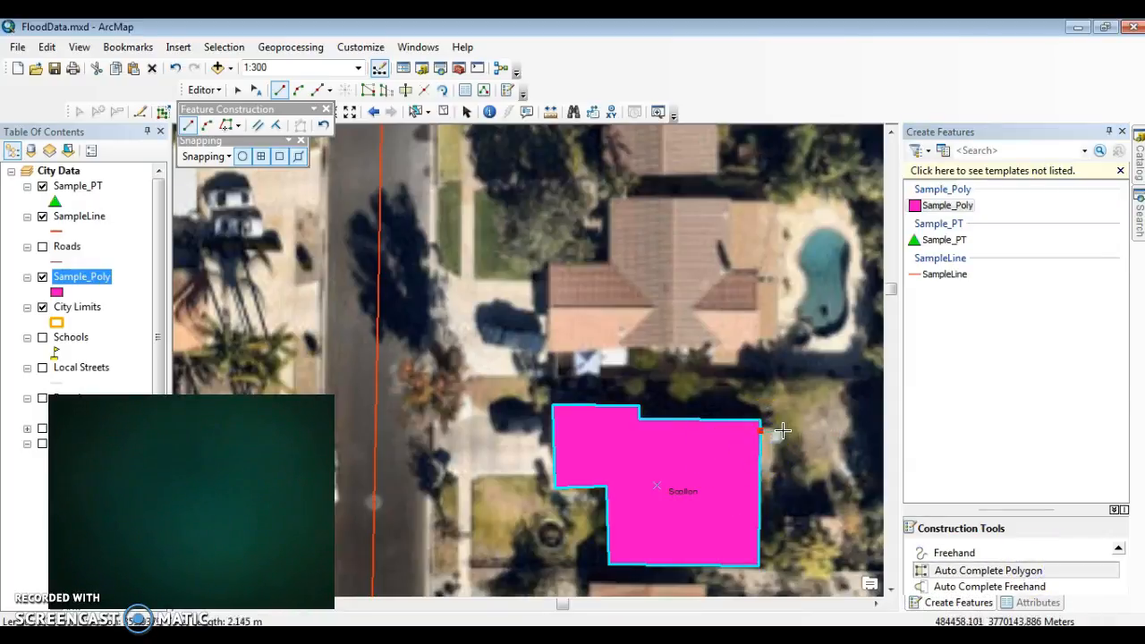
{"action": "left_click", "coordinate": [782, 430]}
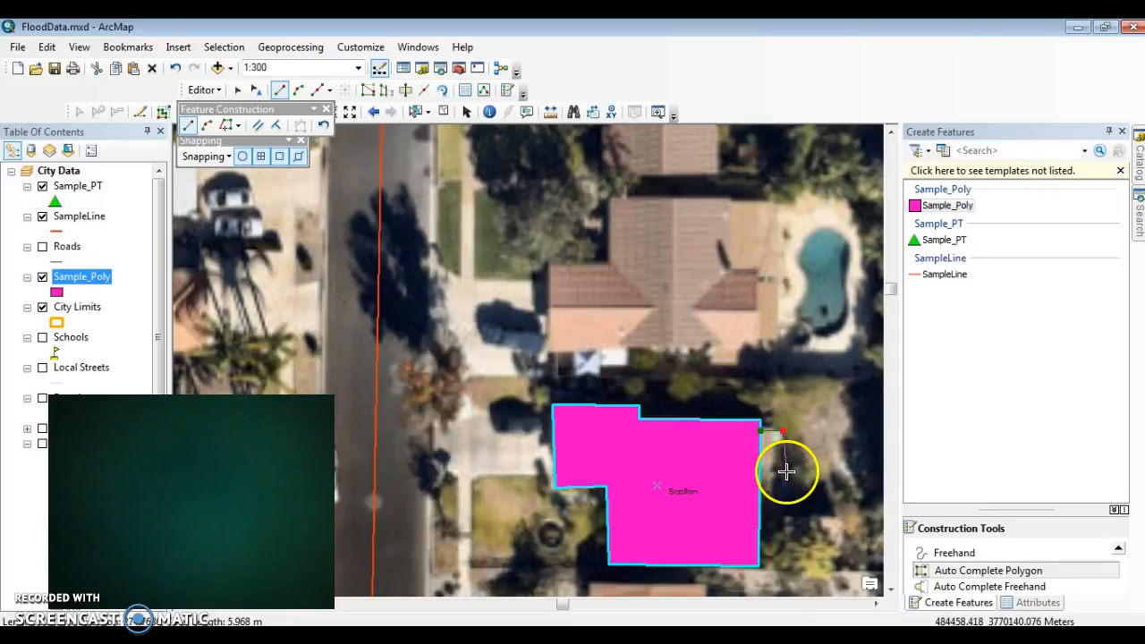
{"action": "left_click", "coordinate": [783, 475]}
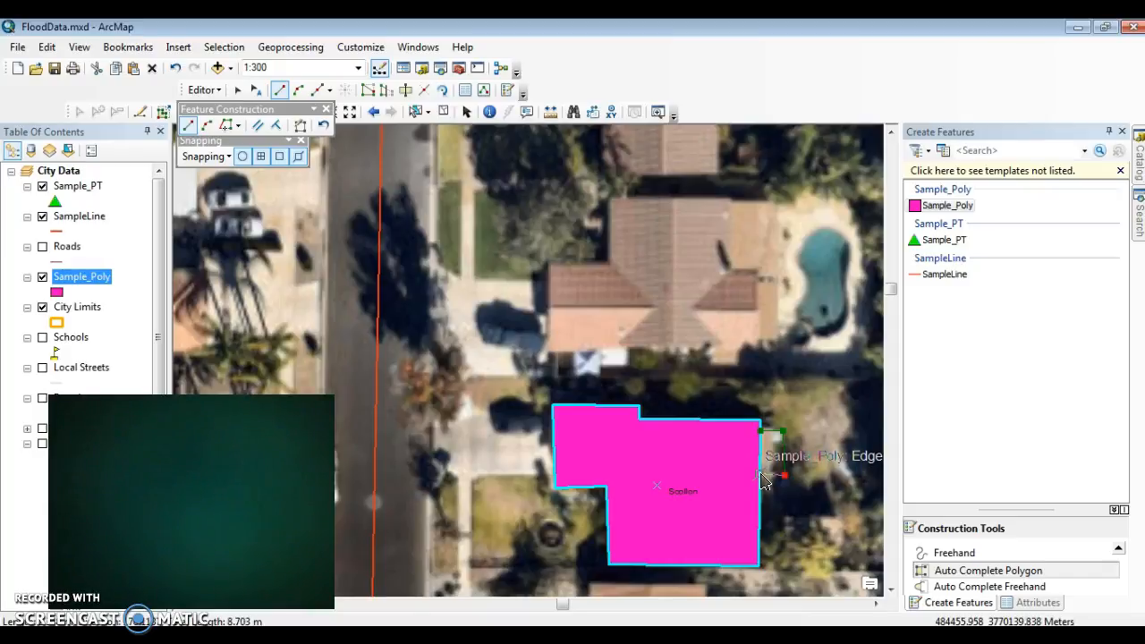
{"action": "left_click", "coordinate": [762, 480]}
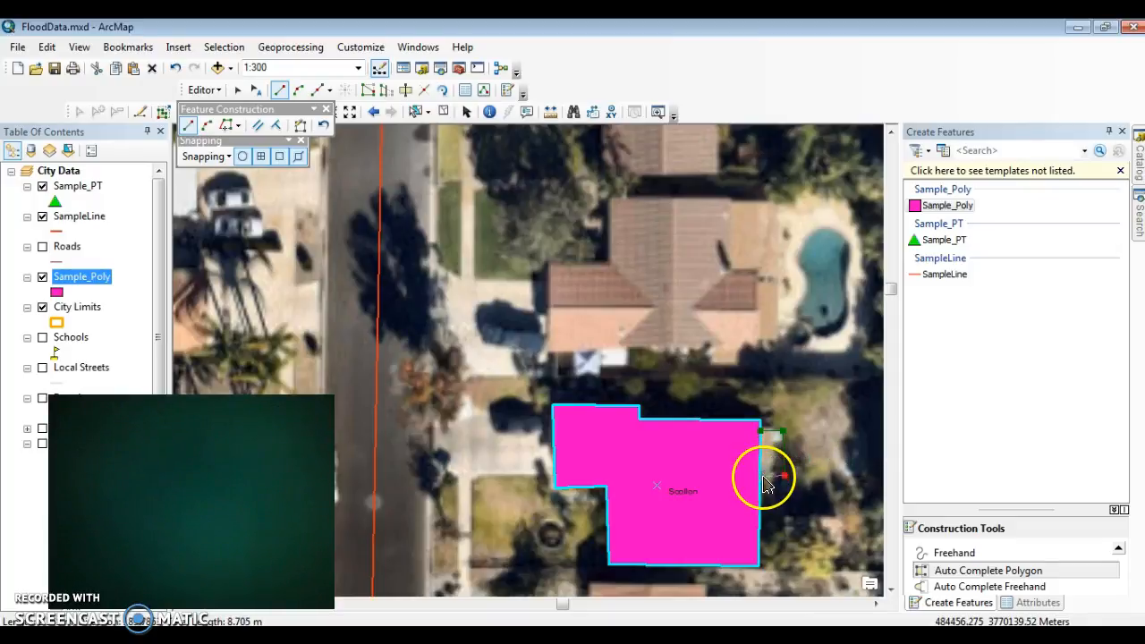
{"action": "double_click", "coordinate": [761, 476]}
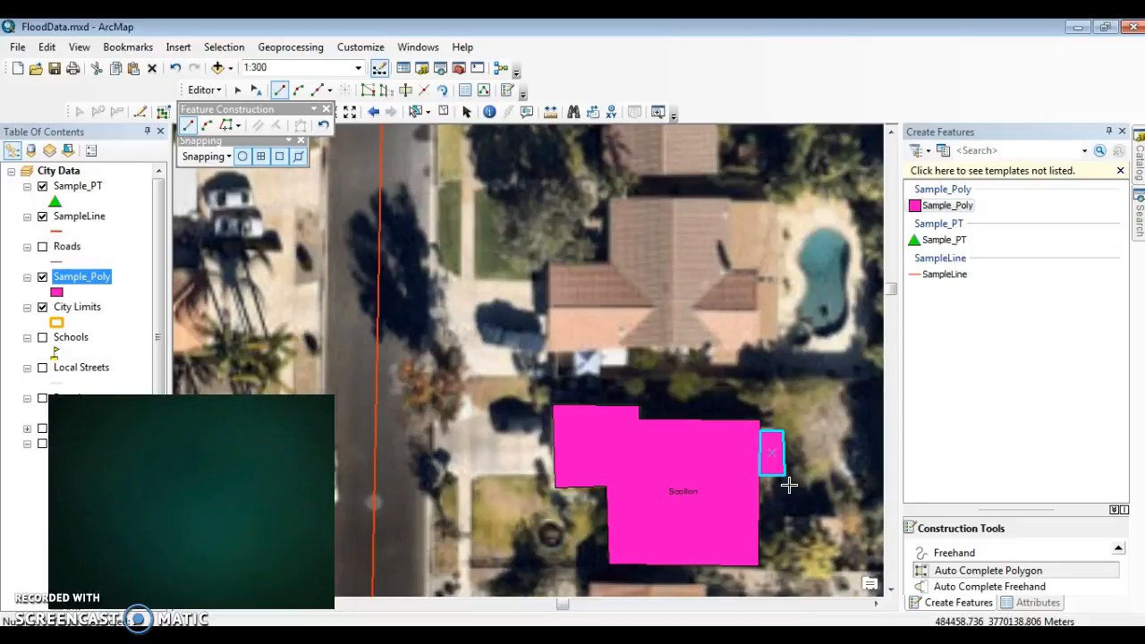
{"action": "double_click", "coordinate": [758, 467]}
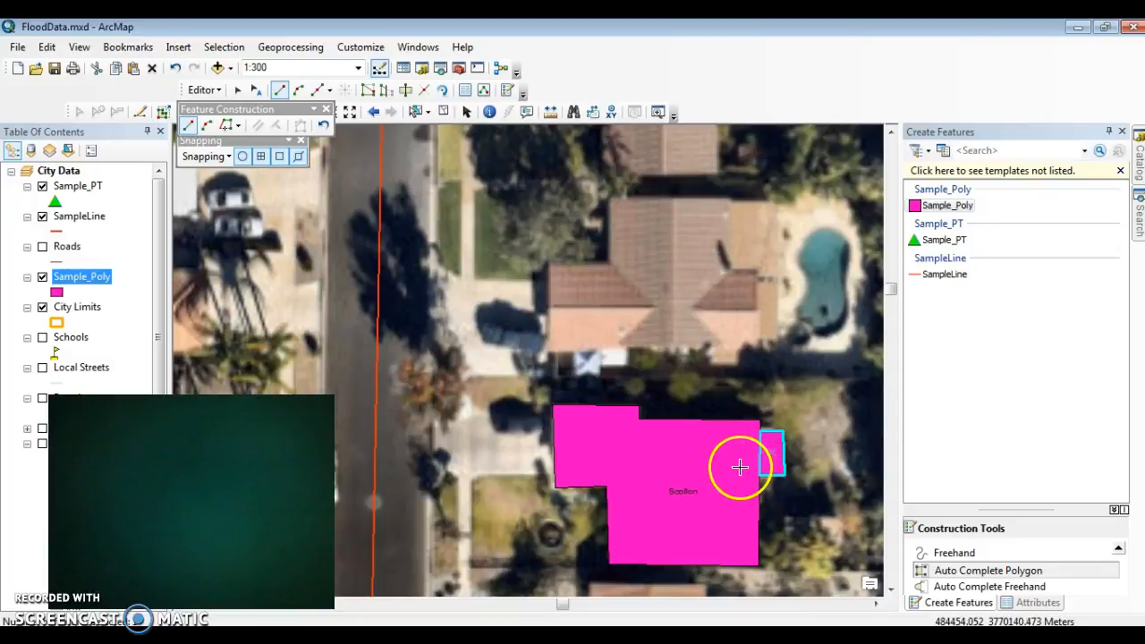